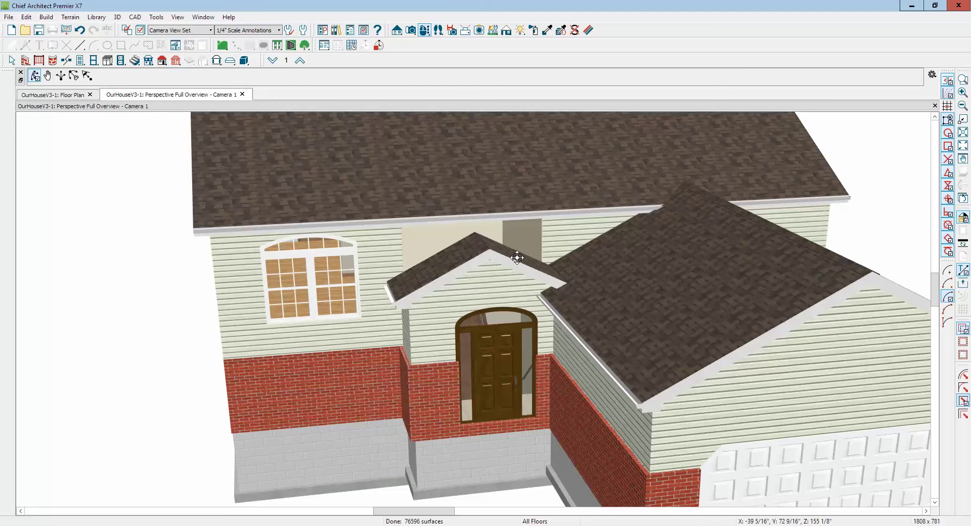
Step: Switch to the floor plan and show floor 2, the attic level above the garage and entry
{"action": "key", "text": "ctrl+Tab"}
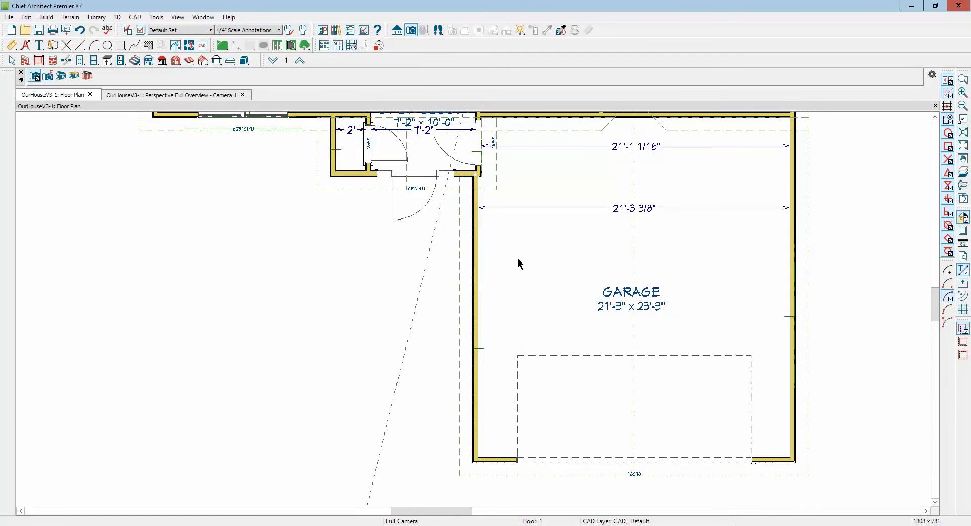
{"action": "scroll", "coordinate": [517, 258], "scroll_direction": "down", "scroll_amount": 2}
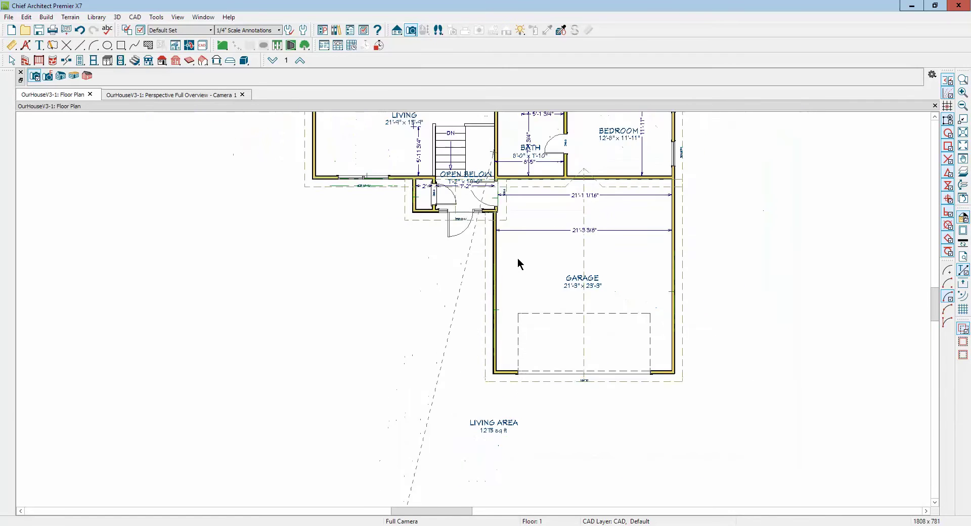
{"action": "left_click", "coordinate": [300, 61]}
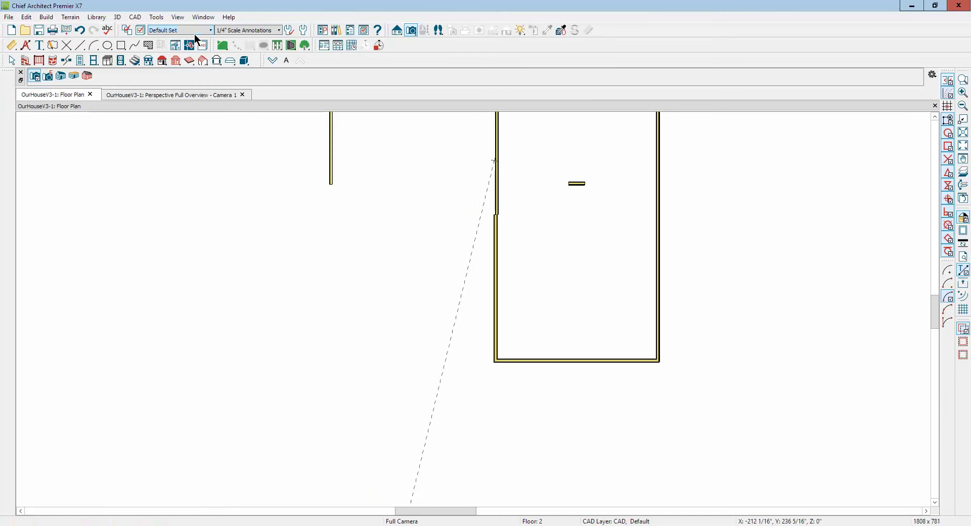
Step: Check the display settings of the wall layers, including Walls, Attic, in the Default Set layer set
{"action": "left_click", "coordinate": [142, 31]}
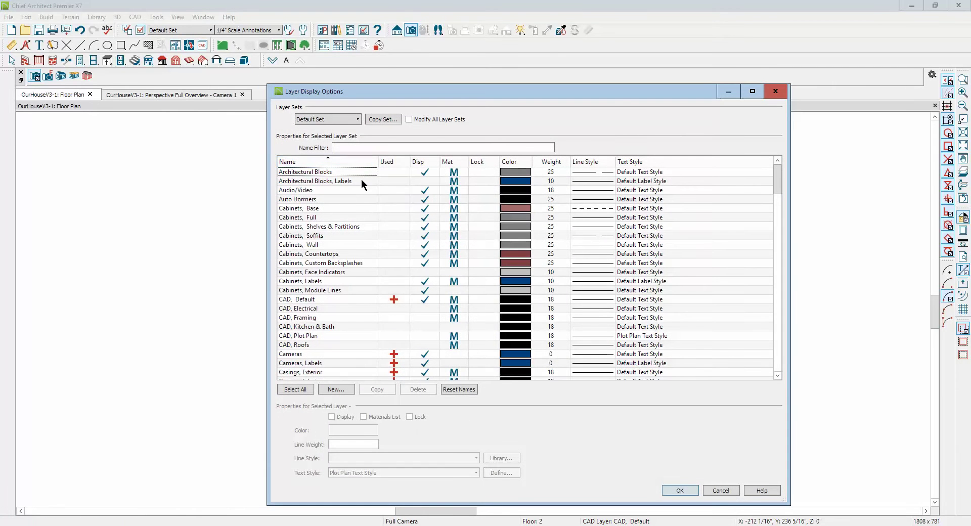
{"action": "key", "text": "w"}
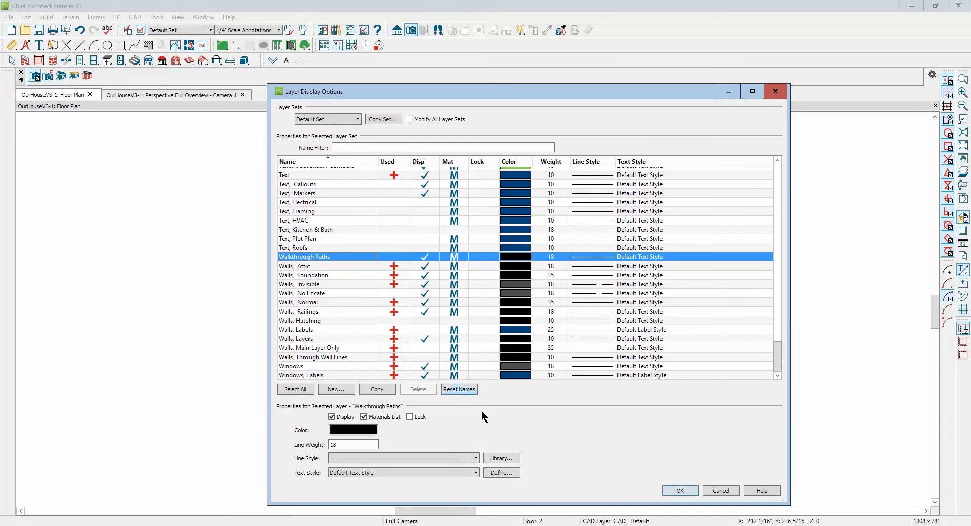
{"action": "left_click", "coordinate": [684, 490]}
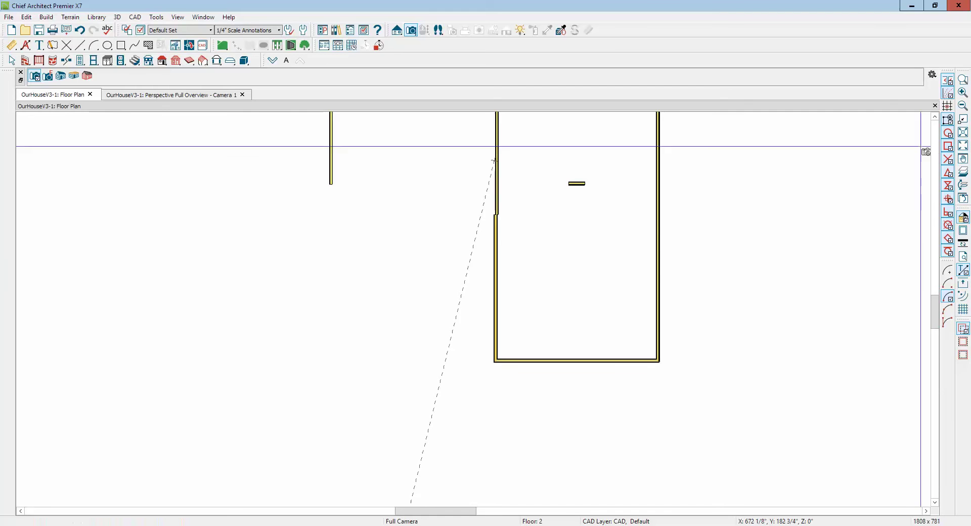
Step: Turn on the reference floor display and show the entry area on floor 1
{"action": "left_click", "coordinate": [963, 173]}
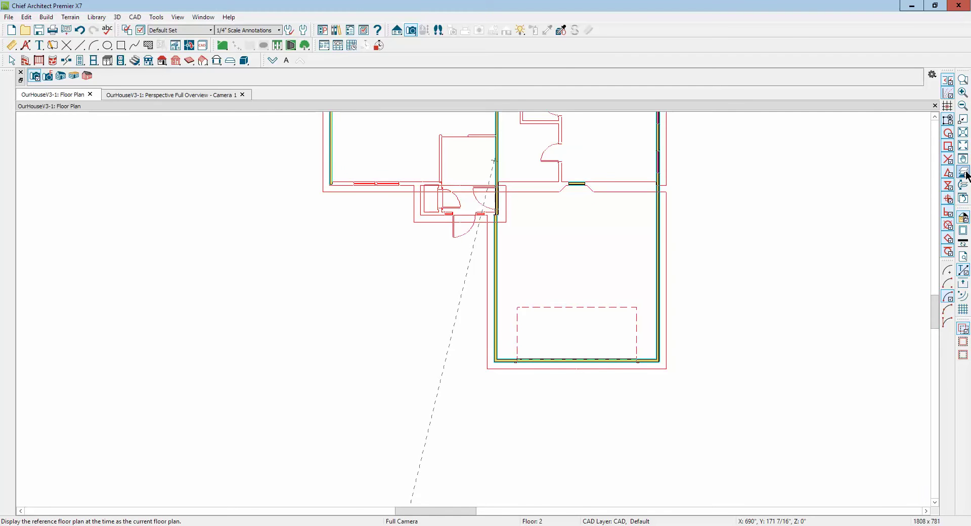
{"action": "left_click", "coordinate": [276, 61]}
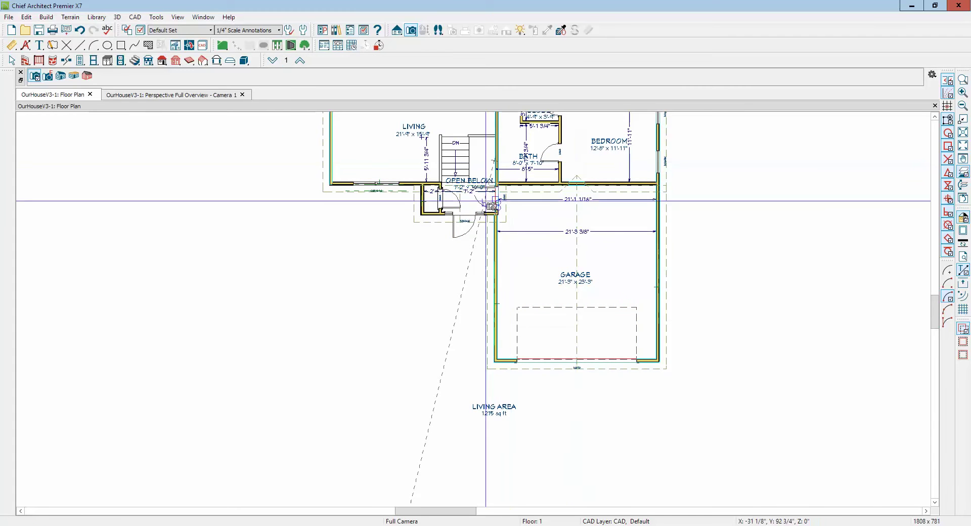
{"action": "scroll", "coordinate": [448, 168], "scroll_direction": "up", "scroll_amount": 1}
{"action": "scroll", "coordinate": [448, 168], "scroll_direction": "up", "scroll_amount": 1}
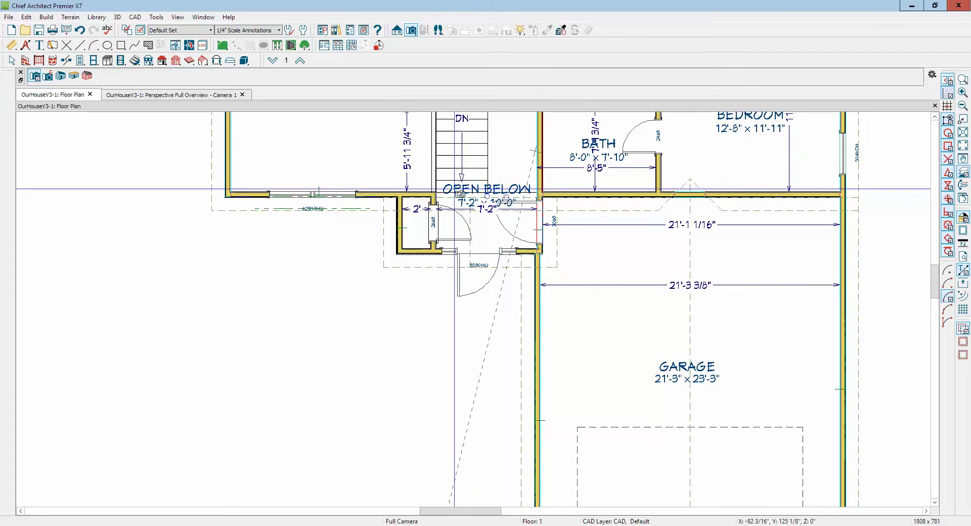
Step: On floor 2, draw an attic wall about 22' long across the front above the entry, retaining the automatically generated walls it modifies
{"action": "left_click", "coordinate": [301, 60]}
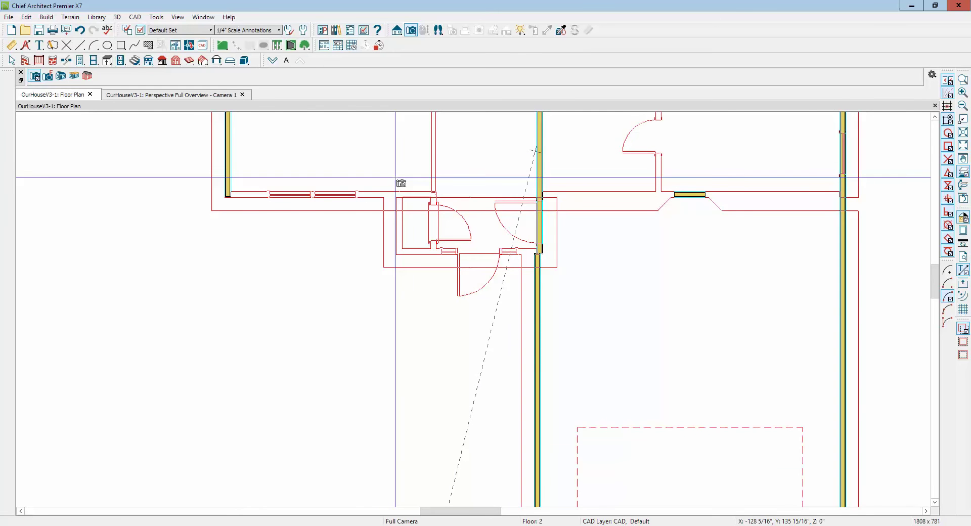
{"action": "key", "text": "space"}
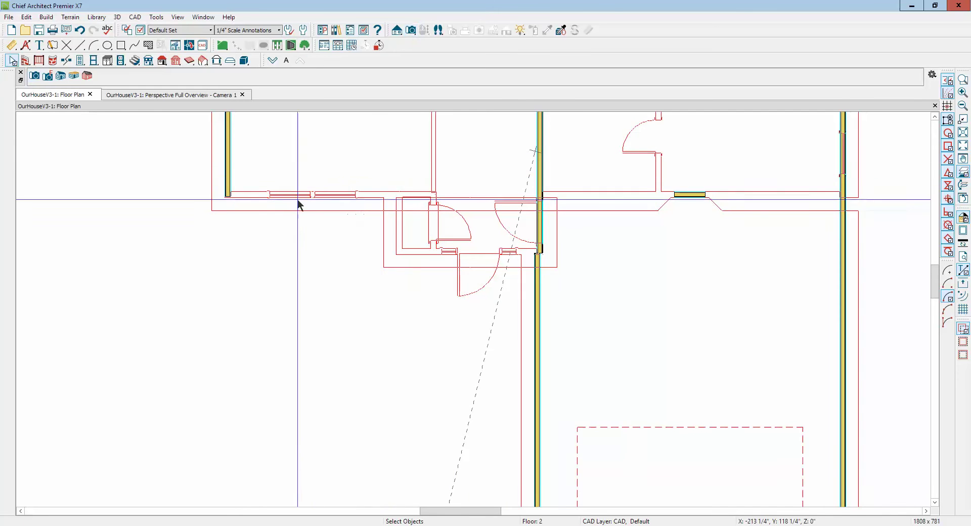
{"action": "mouse_move", "coordinate": [221, 175]}
{"action": "left_mouse_down"}
{"action": "mouse_move", "coordinate": [229, 206]}
{"action": "mouse_move", "coordinate": [554, 203]}
{"action": "mouse_move", "coordinate": [548, 223]}
{"action": "left_mouse_up"}
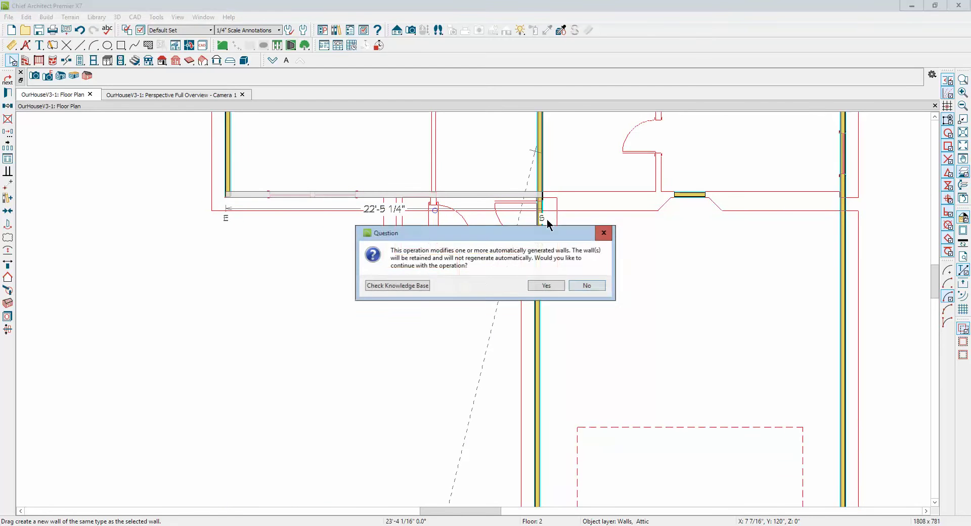
{"action": "left_click", "coordinate": [547, 286]}
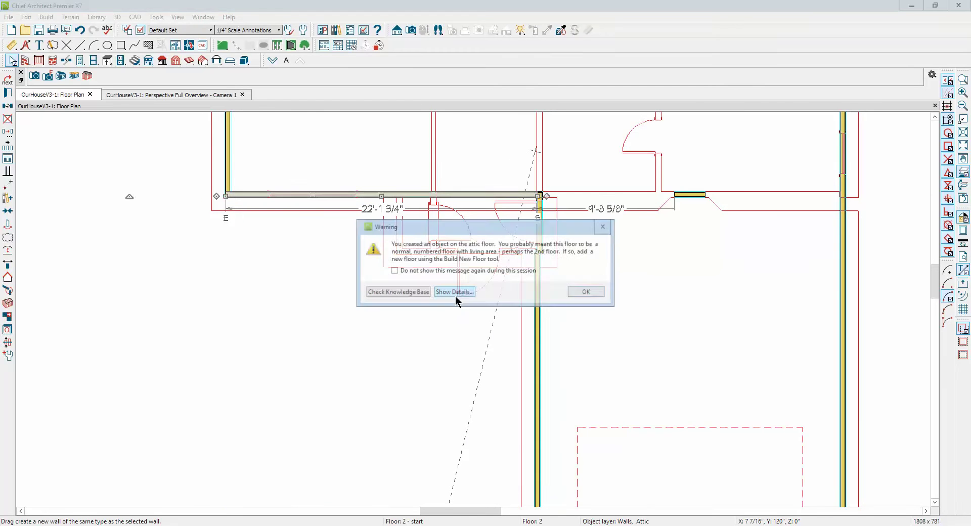
{"action": "left_click", "coordinate": [569, 294]}
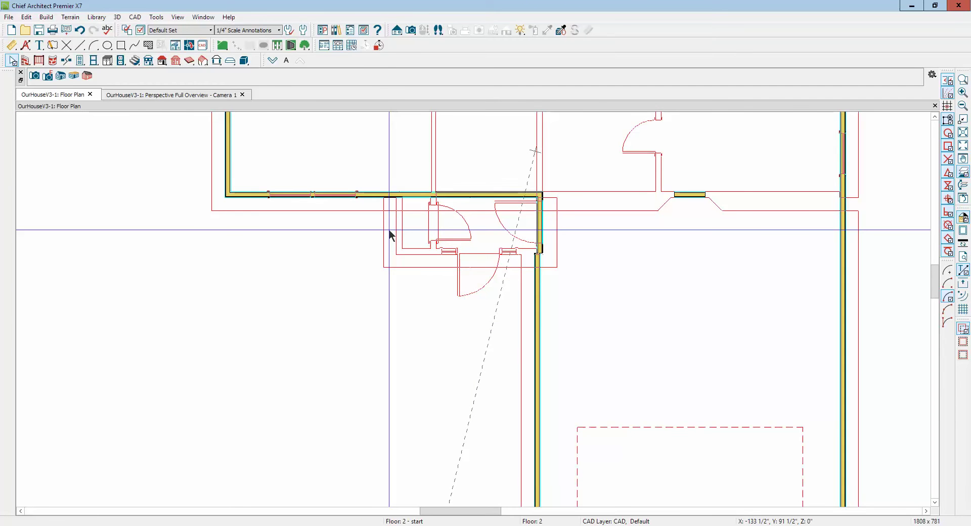
Step: Examine the siding walls around the opening above the entry roof in the perspective overview by selecting them one at a time
{"action": "key", "text": "ctrl+Tab"}
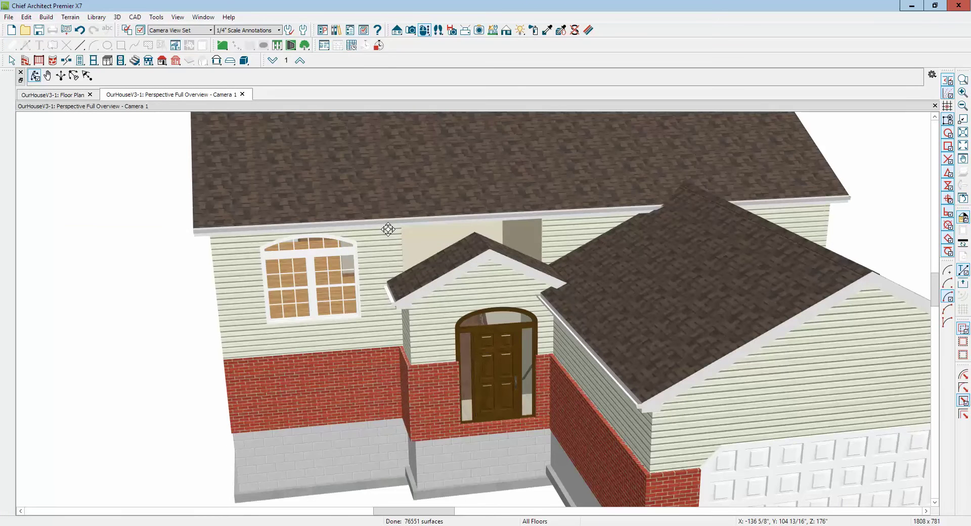
{"action": "key", "text": "space"}
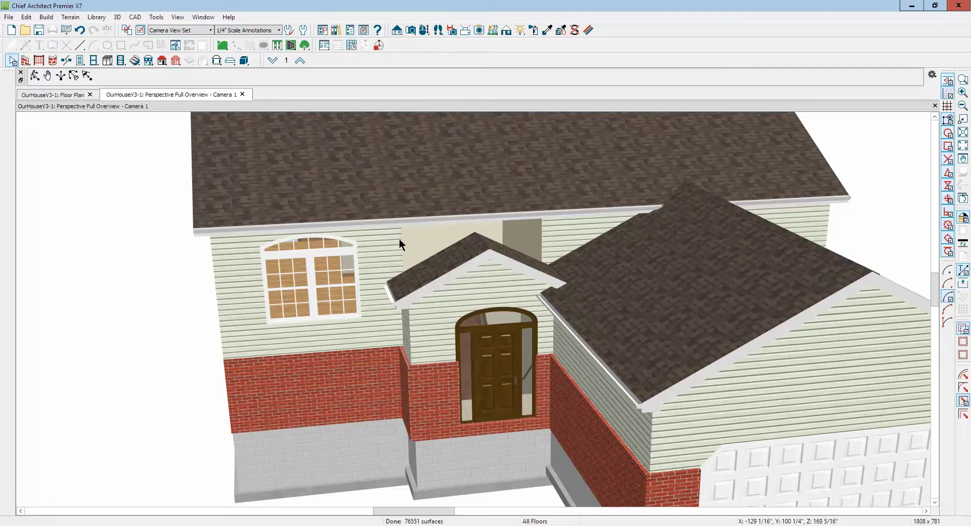
{"action": "left_click", "coordinate": [396, 240]}
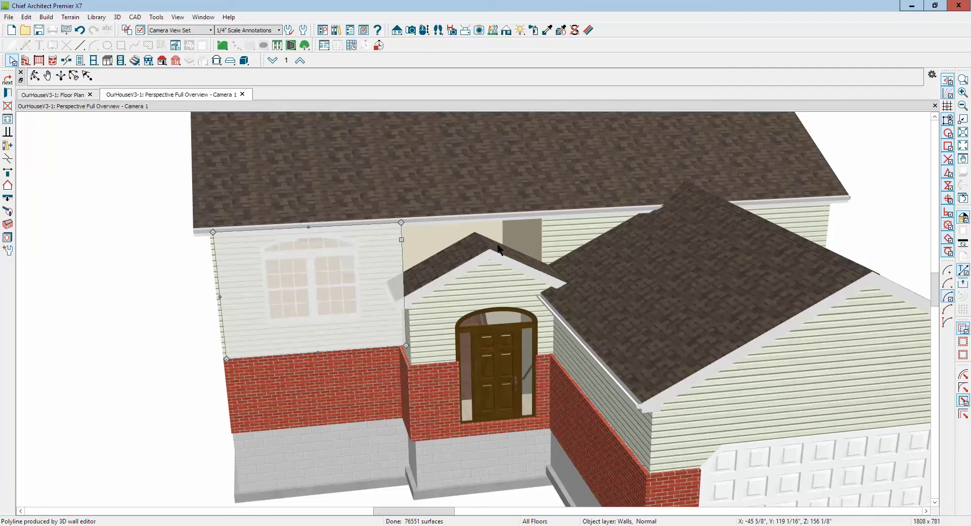
{"action": "key", "text": "Escape"}
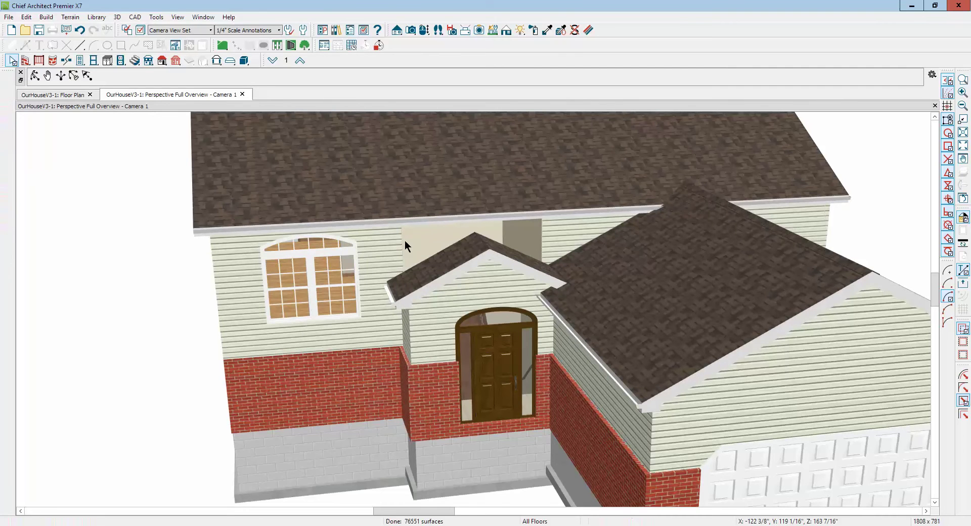
{"action": "left_click", "coordinate": [390, 244]}
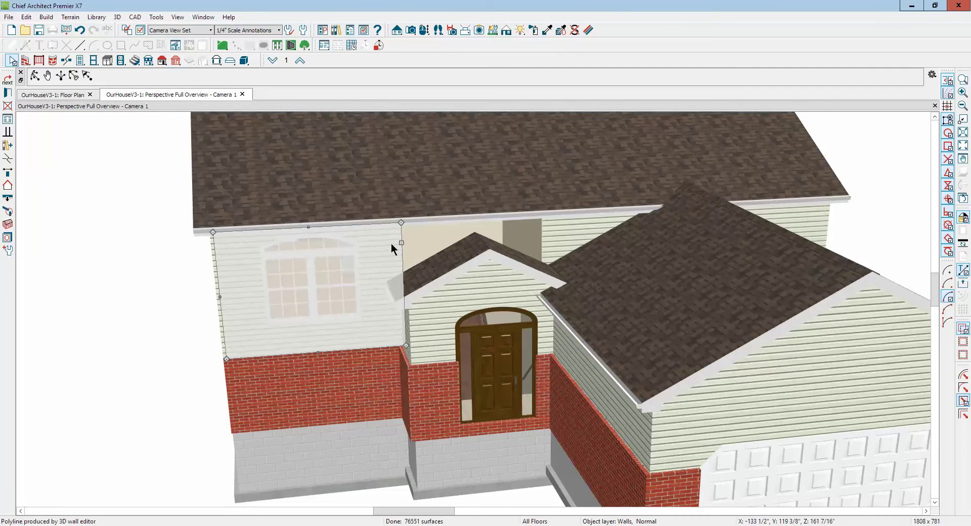
{"action": "left_click", "coordinate": [552, 238]}
{"action": "left_click", "coordinate": [418, 253]}
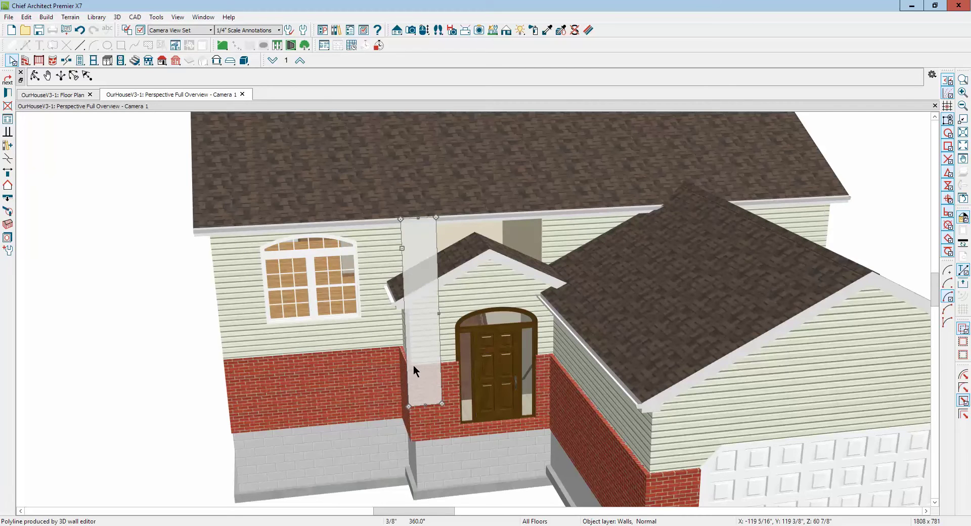
{"action": "key", "text": "Delete"}
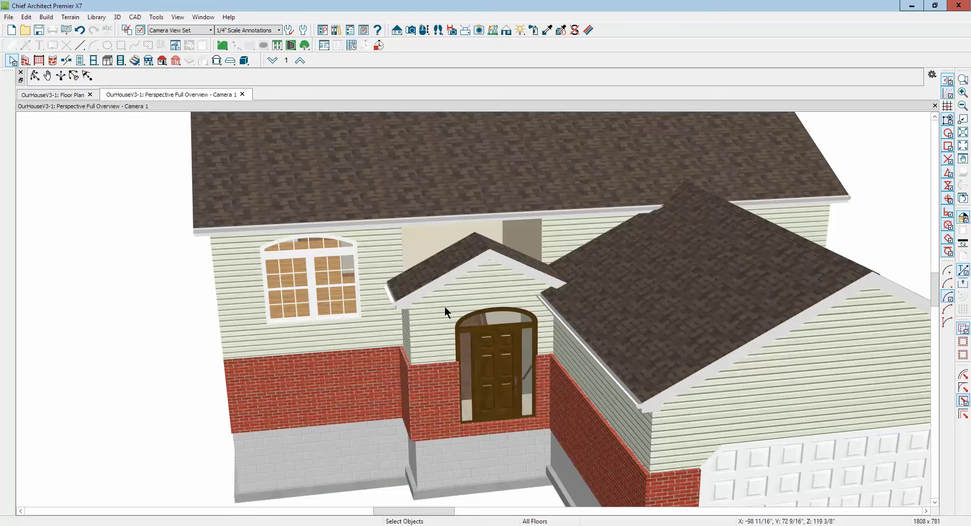
Step: Close the perspective overview and create a cross section/elevation view from inside the house looking toward the front entry
{"action": "left_click", "coordinate": [935, 106]}
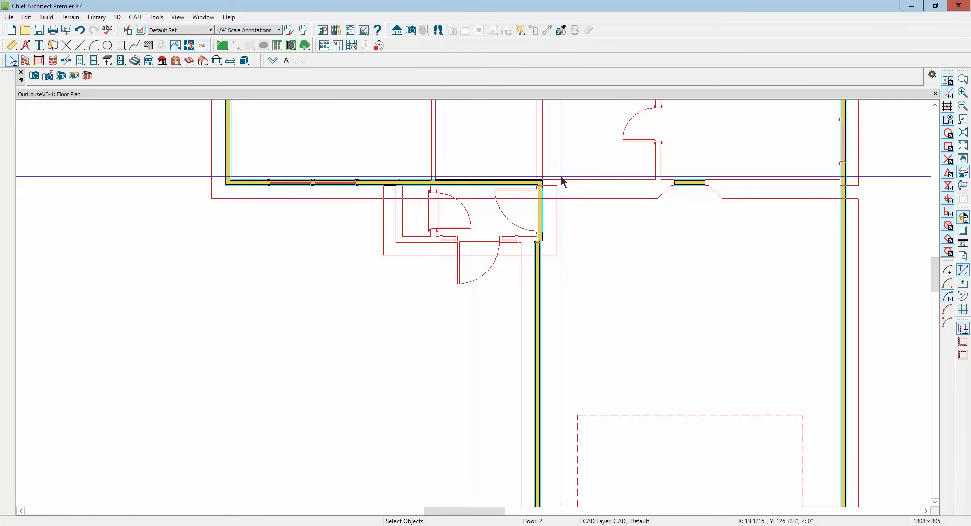
{"action": "left_click", "coordinate": [397, 30]}
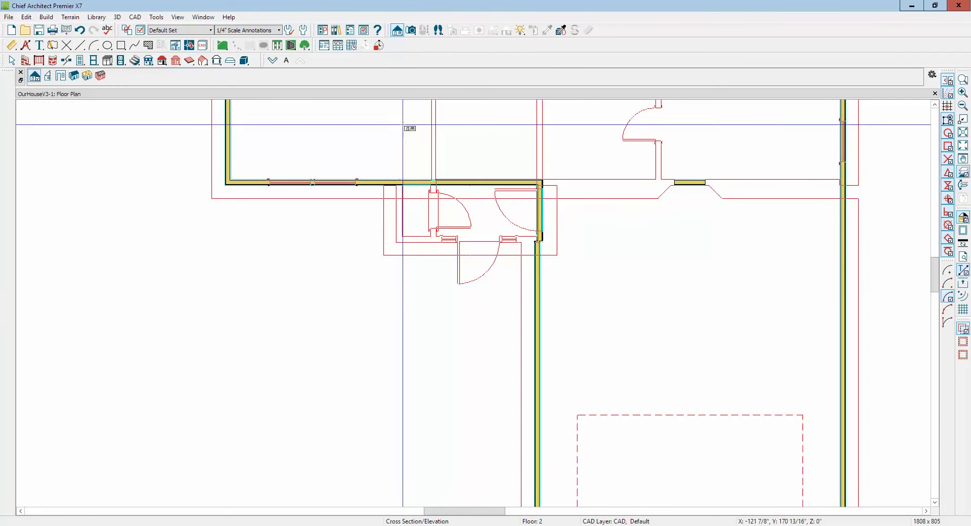
{"action": "left_click_drag", "start_coordinate": [403, 124], "coordinate": [404, 282]}
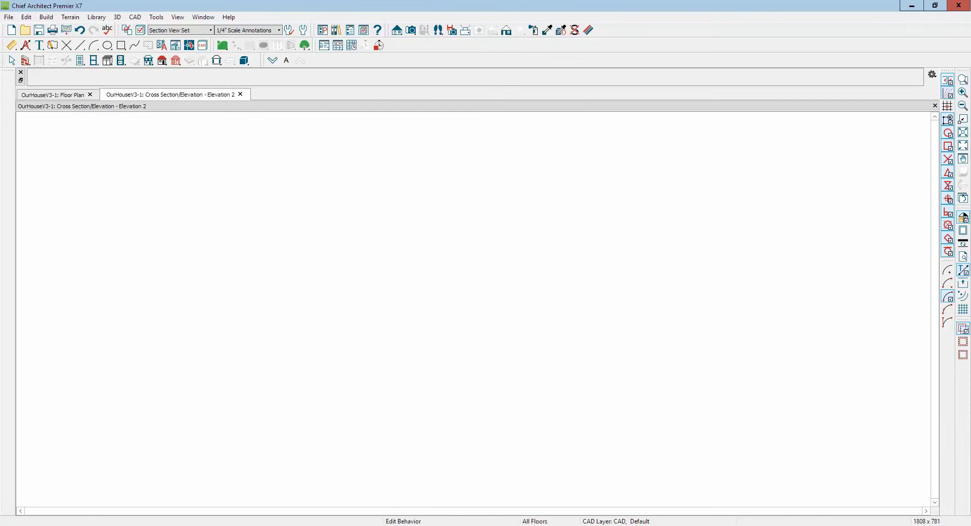
{"action": "scroll", "coordinate": [528, 294], "scroll_direction": "up", "scroll_amount": 1}
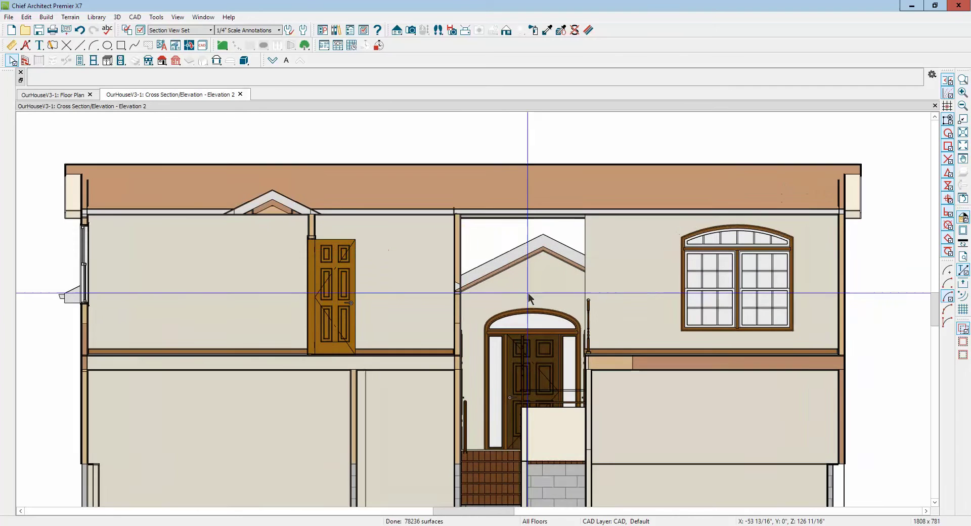
Step: Inspect the roof plane and the wall sections beside the opening above the entry in the section view
{"action": "left_click", "coordinate": [508, 222]}
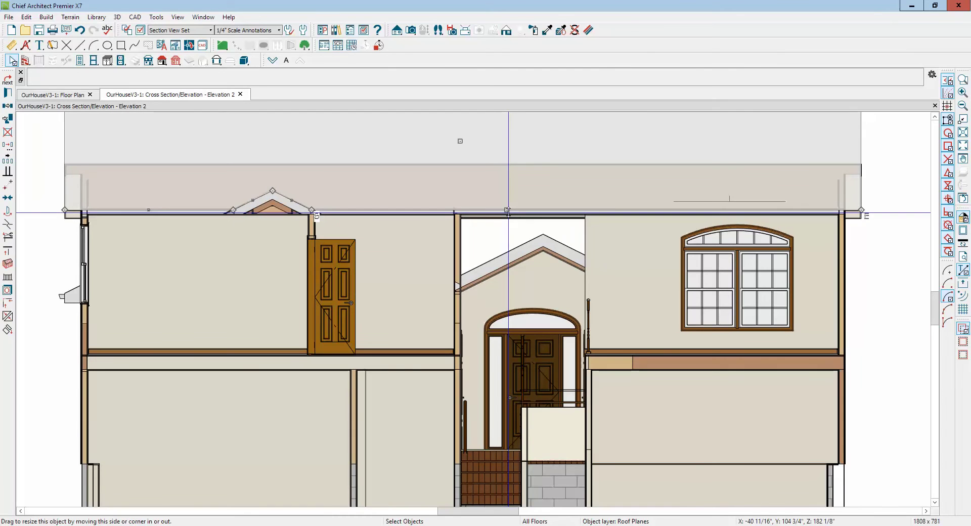
{"action": "left_click_drag", "start_coordinate": [508, 210], "coordinate": [485, 223]}
{"action": "left_click", "coordinate": [485, 229]}
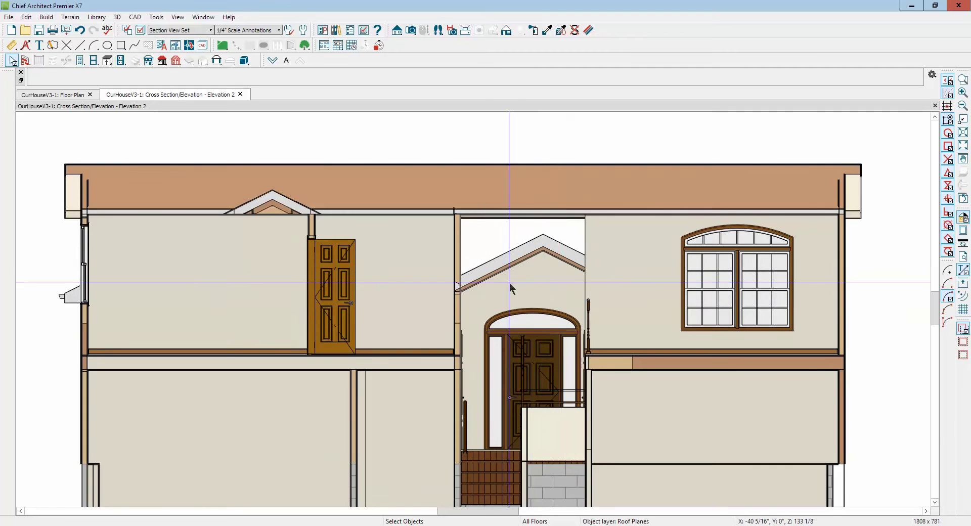
{"action": "left_click", "coordinate": [442, 296]}
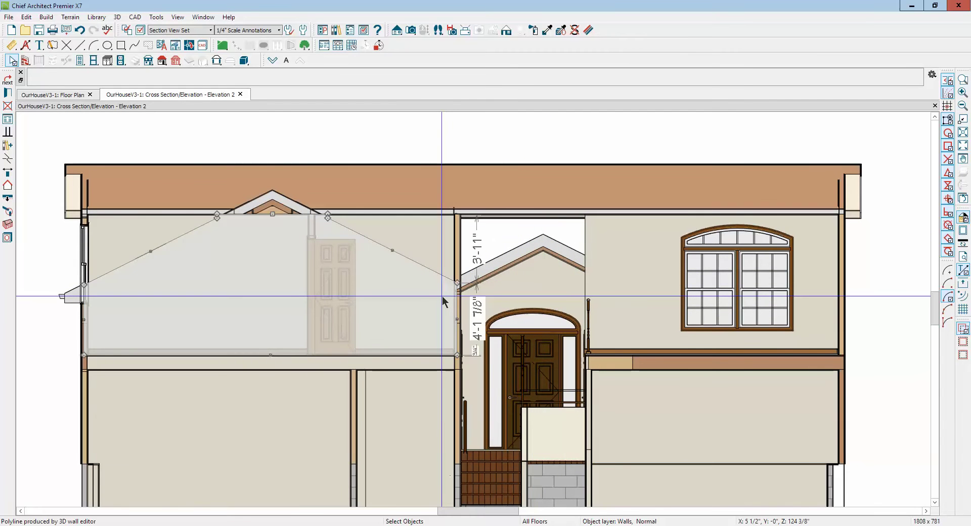
{"action": "left_click", "coordinate": [441, 266]}
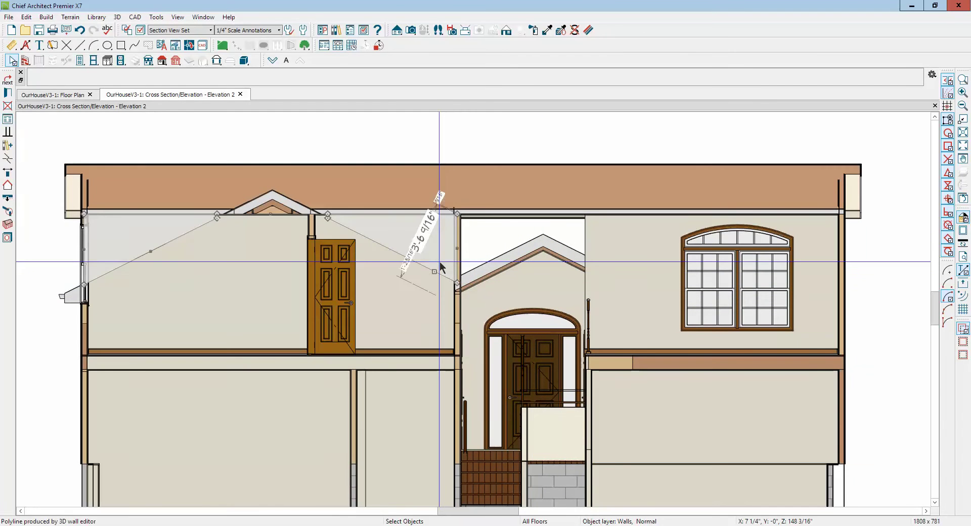
{"action": "key", "text": "Escape"}
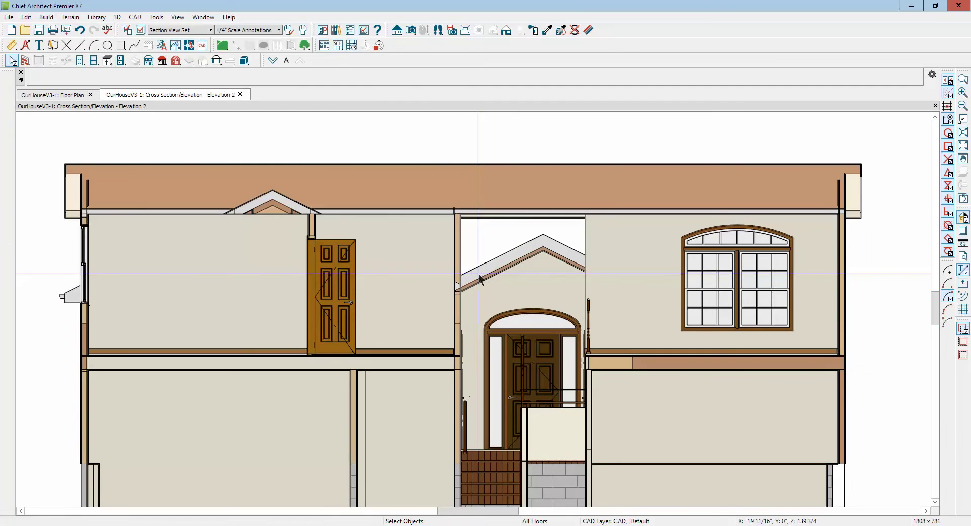
Step: Return to the floor plan and switch to floor 1 around the Open Below area at the front entry
{"action": "key", "text": "ctrl+Tab"}
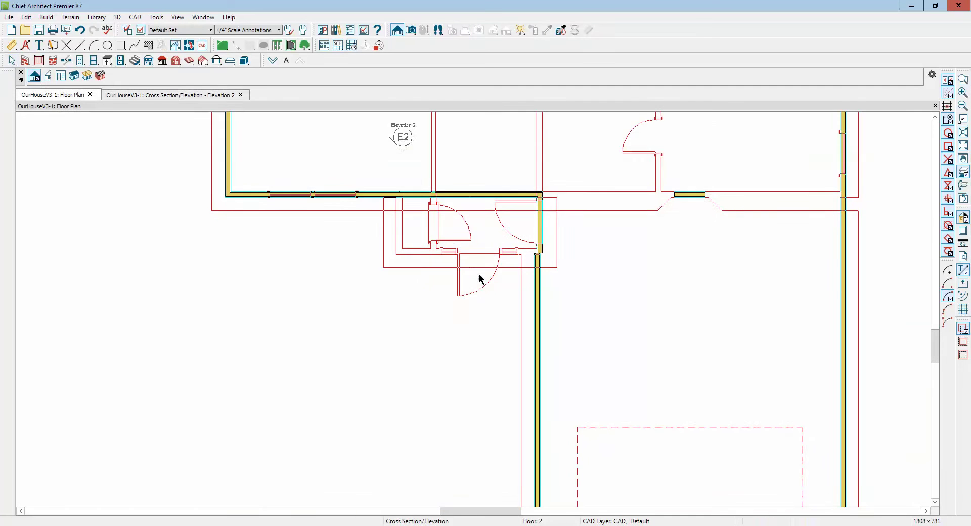
{"action": "left_click", "coordinate": [272, 60]}
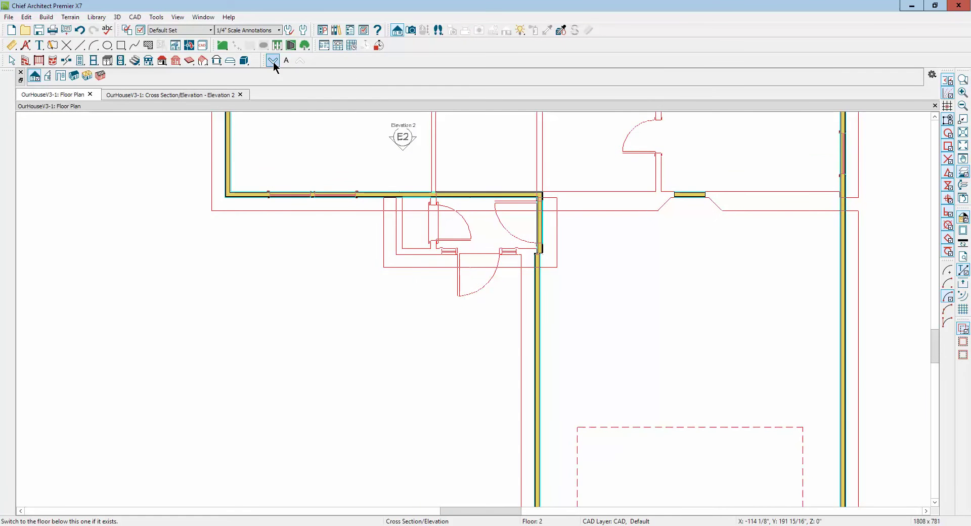
{"action": "scroll", "coordinate": [490, 152], "scroll_direction": "up", "scroll_amount": 3}
{"action": "scroll", "coordinate": [489, 152], "scroll_direction": "up", "scroll_amount": 5}
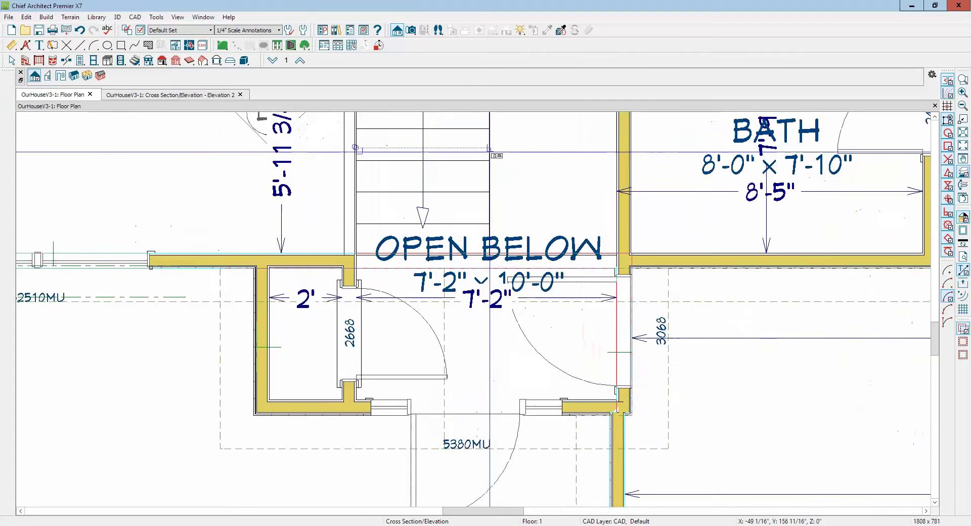
{"action": "key", "text": "space"}
{"action": "scroll", "coordinate": [500, 192], "scroll_direction": "down", "scroll_amount": 3}
{"action": "scroll", "coordinate": [501, 195], "scroll_direction": "up", "scroll_amount": 2}
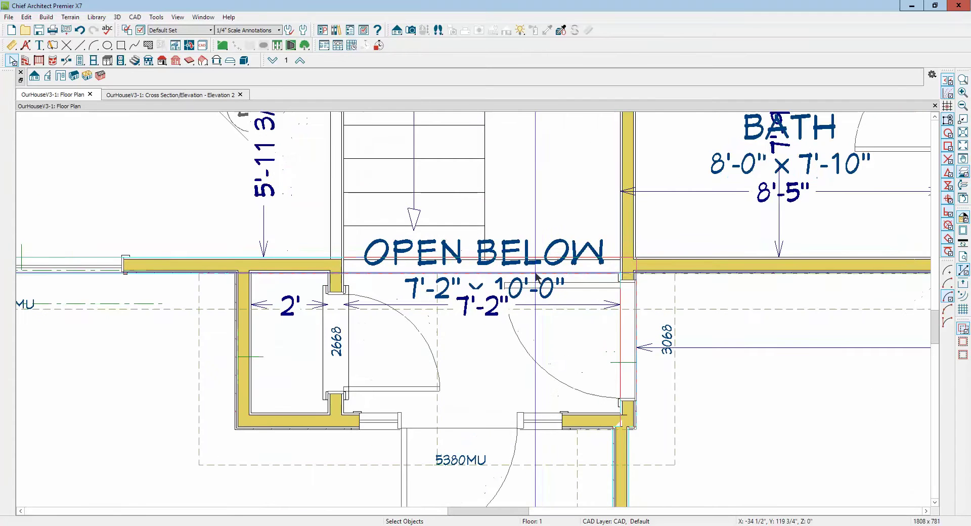
Step: Extend the bath's front exterior wall across the Open Below area until it meets the wall beside the entry closet
{"action": "left_click", "coordinate": [602, 274]}
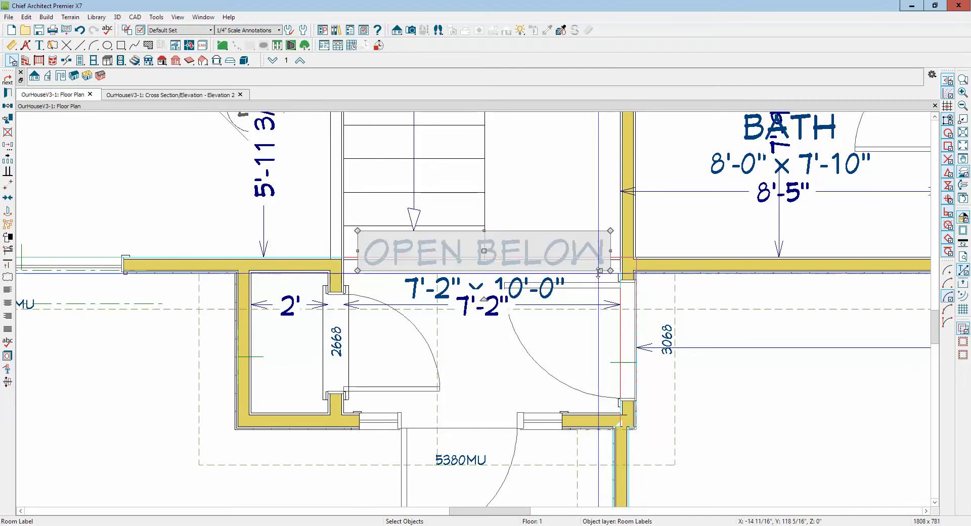
{"action": "left_click", "coordinate": [496, 345]}
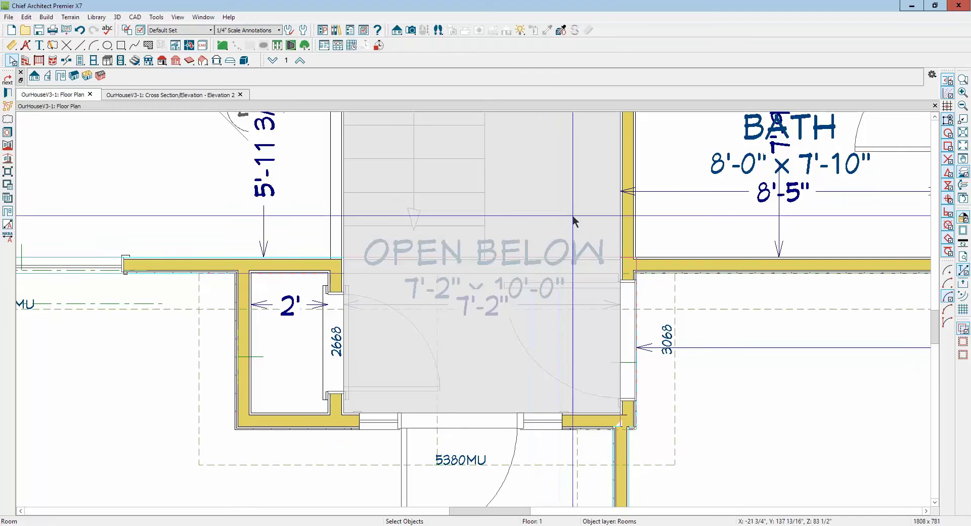
{"action": "left_click", "coordinate": [629, 273]}
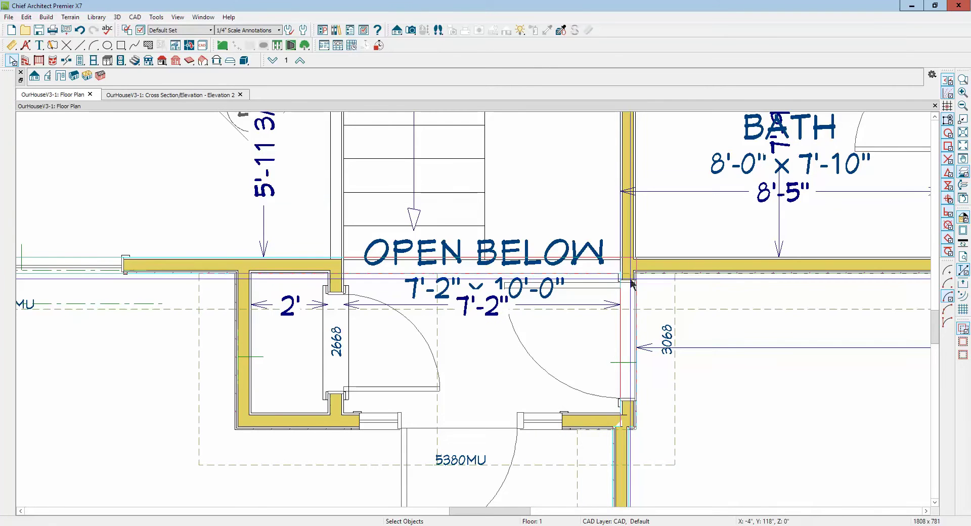
{"action": "left_click", "coordinate": [649, 269]}
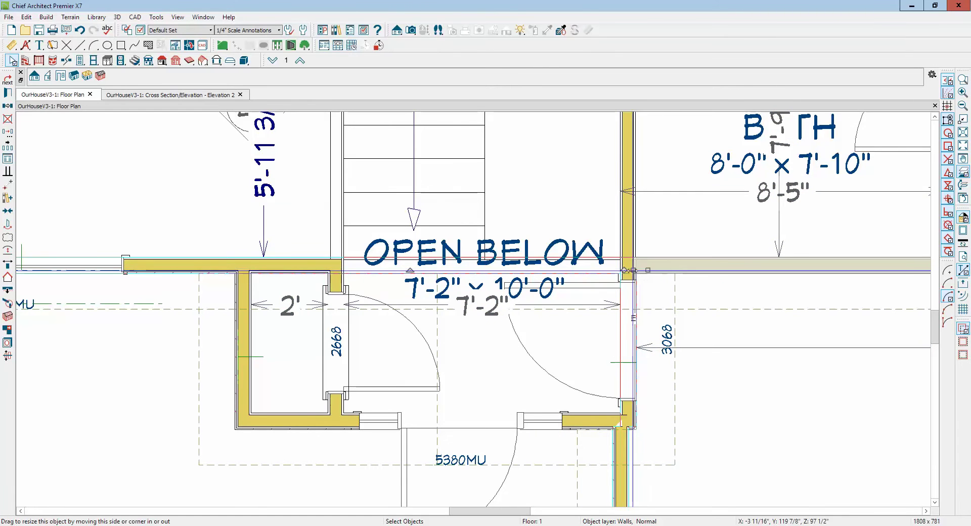
{"action": "left_click_drag", "start_coordinate": [649, 270], "coordinate": [333, 270]}
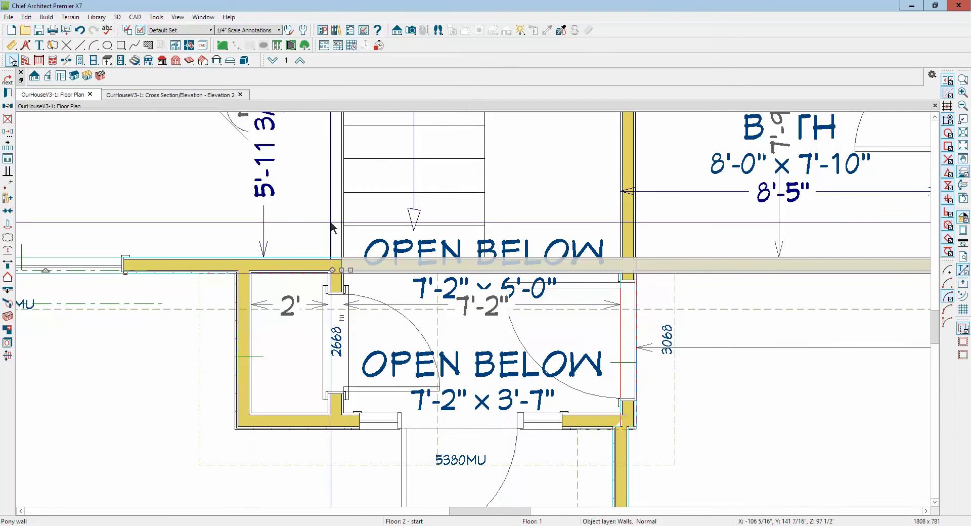
Step: Break the extended wall where it meets the bath's side wall and set the section across the entry to No Room Definition and No Locate
{"action": "left_click", "coordinate": [65, 61]}
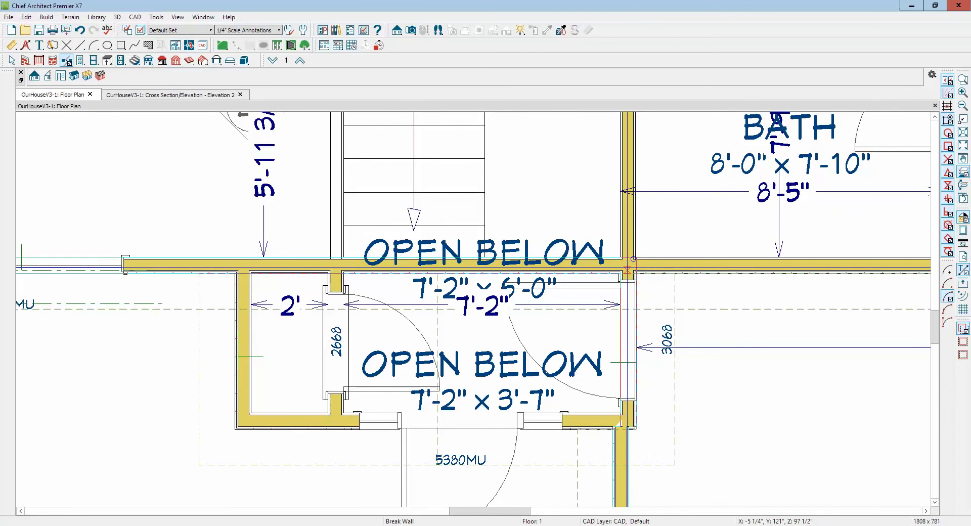
{"action": "left_click", "coordinate": [627, 271]}
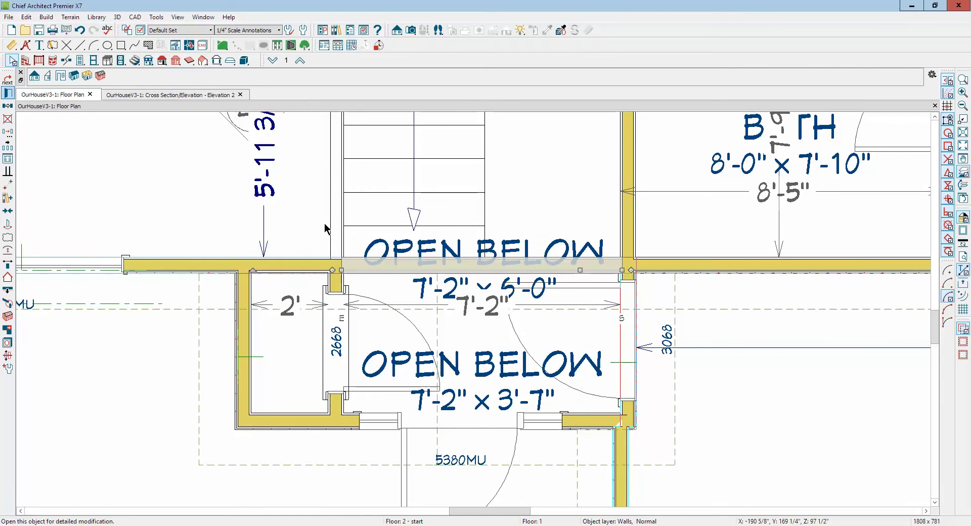
{"action": "key", "text": "Return"}
{"action": "left_click", "coordinate": [454, 137]}
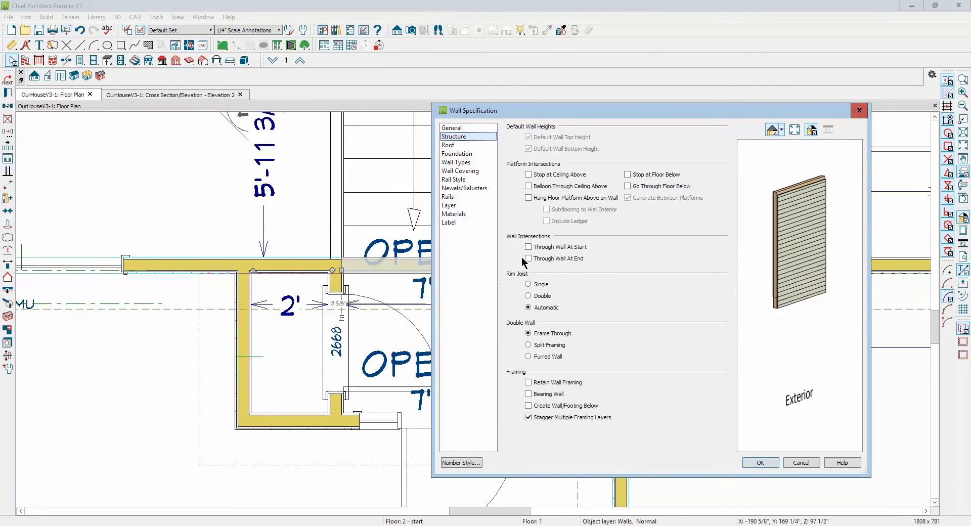
{"action": "left_click", "coordinate": [452, 128]}
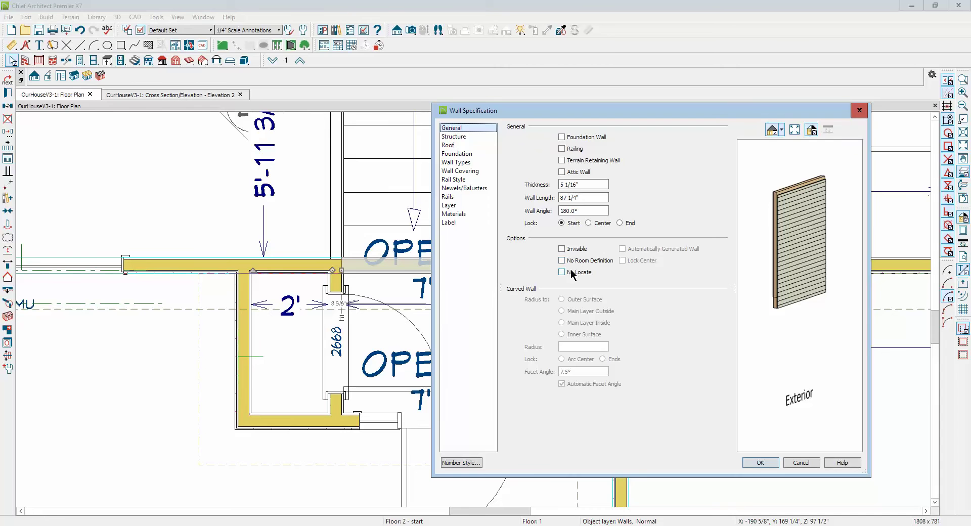
{"action": "left_click", "coordinate": [561, 261]}
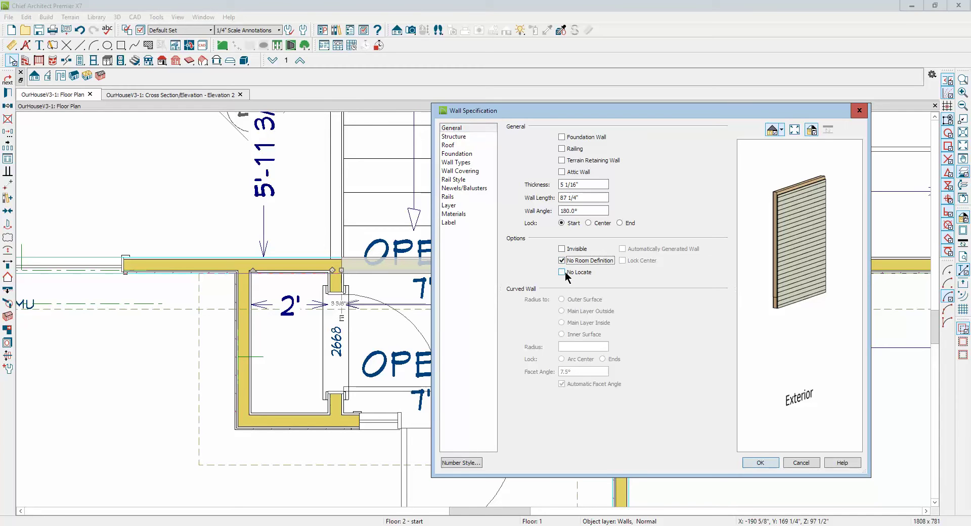
{"action": "left_click", "coordinate": [563, 272]}
{"action": "left_click", "coordinate": [760, 463]}
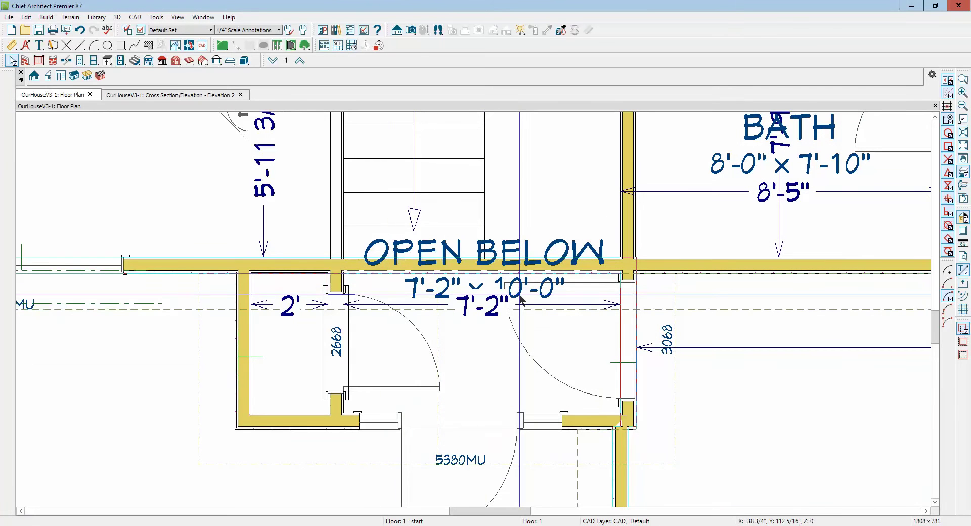
Step: Examine the new entry wall's lower and upper parts in the section view, and check its pony wall types in the Wall Specification
{"action": "key", "text": "ctrl+Tab"}
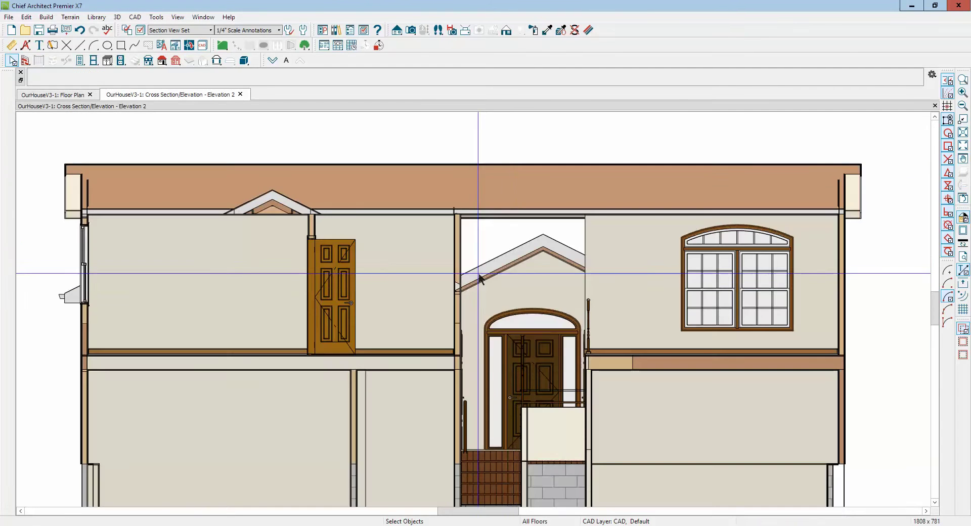
{"action": "scroll", "coordinate": [518, 286], "scroll_direction": "up", "scroll_amount": 3}
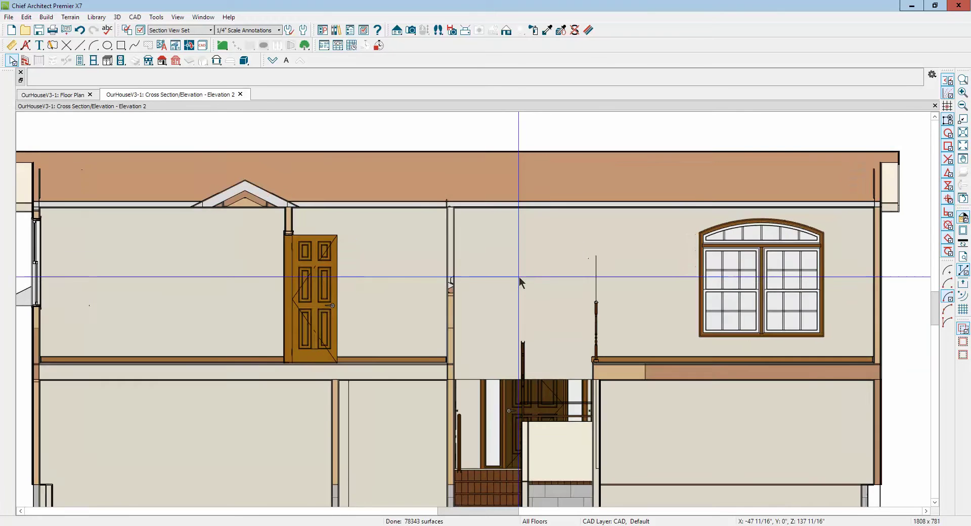
{"action": "left_click", "coordinate": [531, 339]}
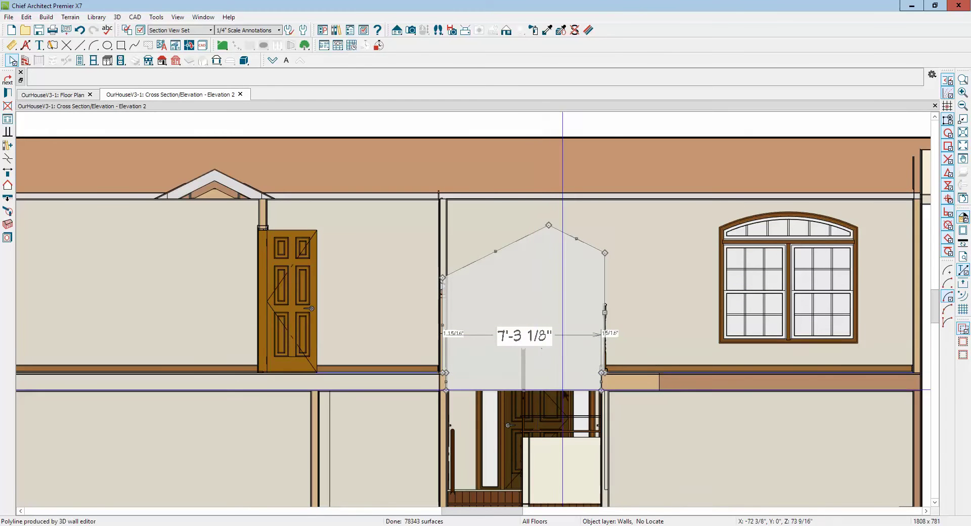
{"action": "scroll", "coordinate": [485, 248], "scroll_direction": "up", "scroll_amount": 1}
{"action": "left_click", "coordinate": [485, 247]}
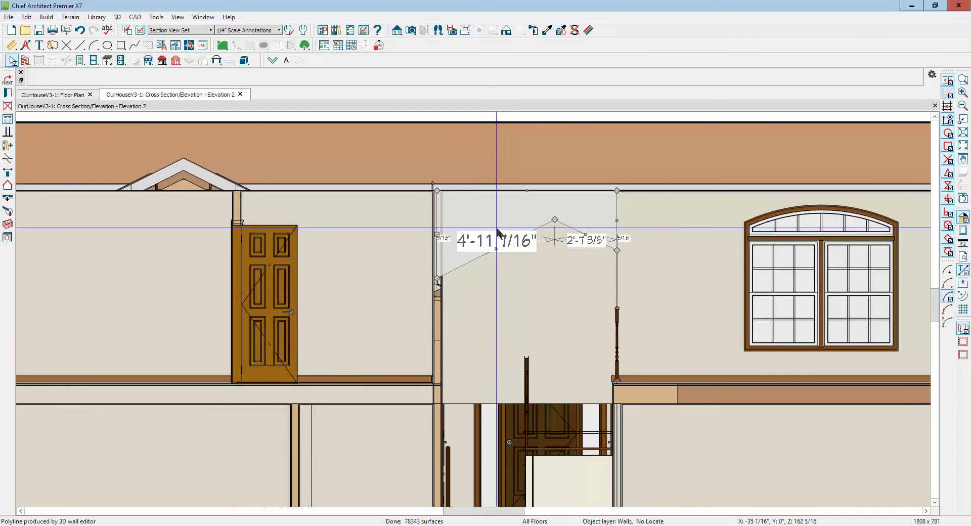
{"action": "left_click", "coordinate": [495, 317]}
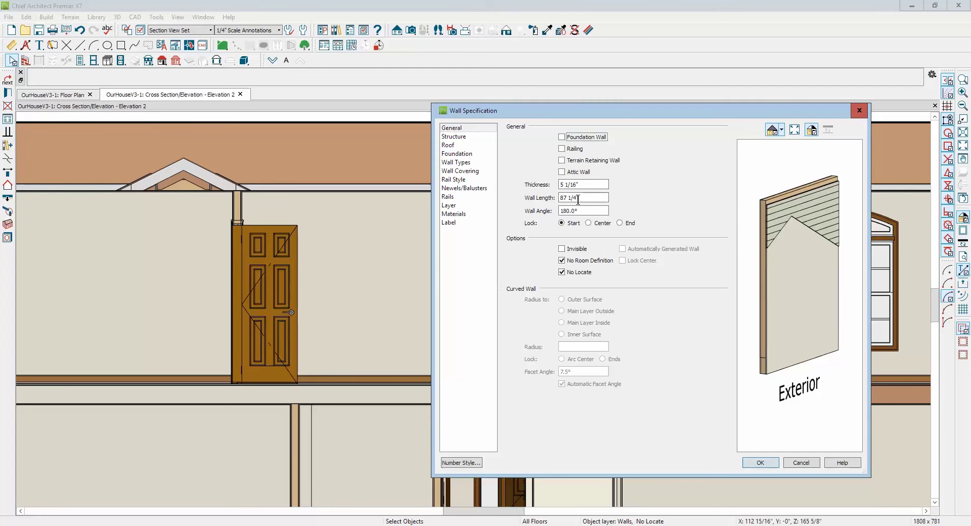
{"action": "left_click", "coordinate": [459, 165]}
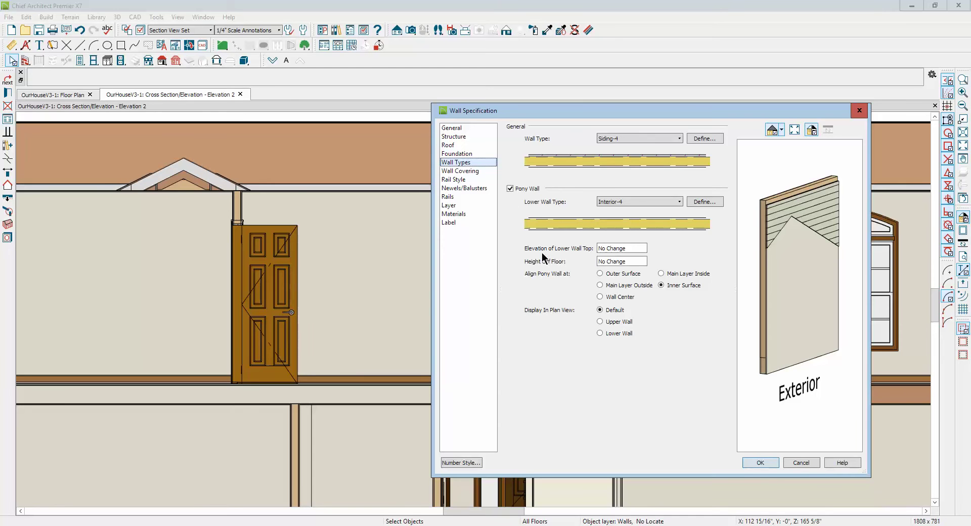
Step: Assign the plan material Opening (no material) to the pony wall's Exterior Lower Wall Surface
{"action": "left_click", "coordinate": [455, 215]}
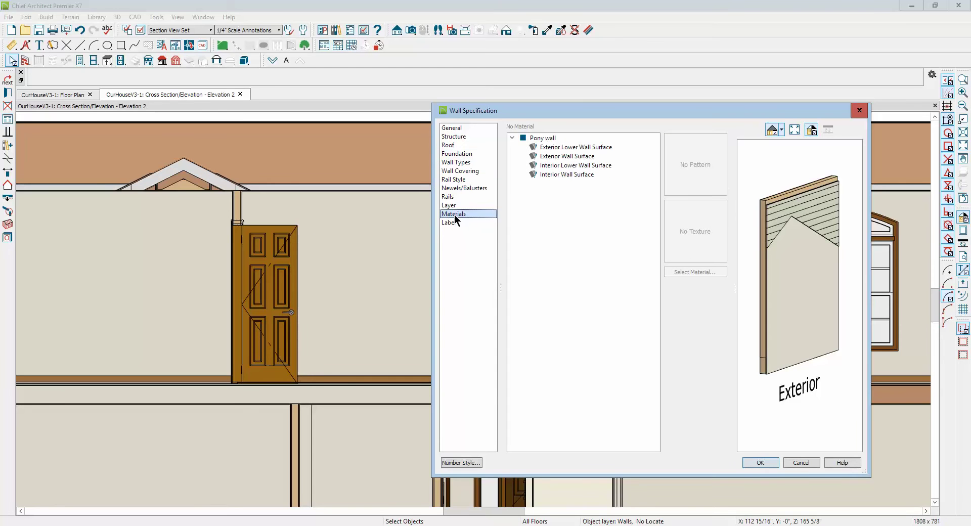
{"action": "left_click", "coordinate": [560, 150]}
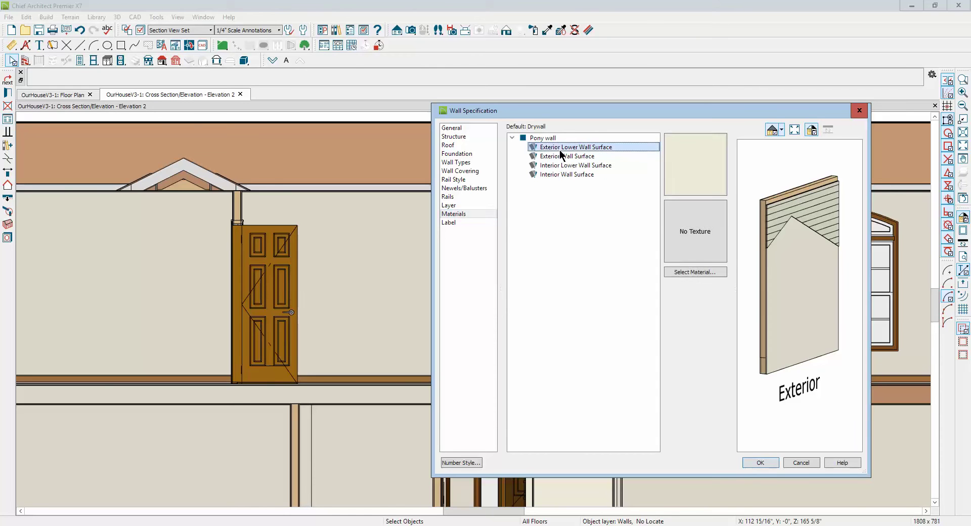
{"action": "left_click", "coordinate": [687, 271]}
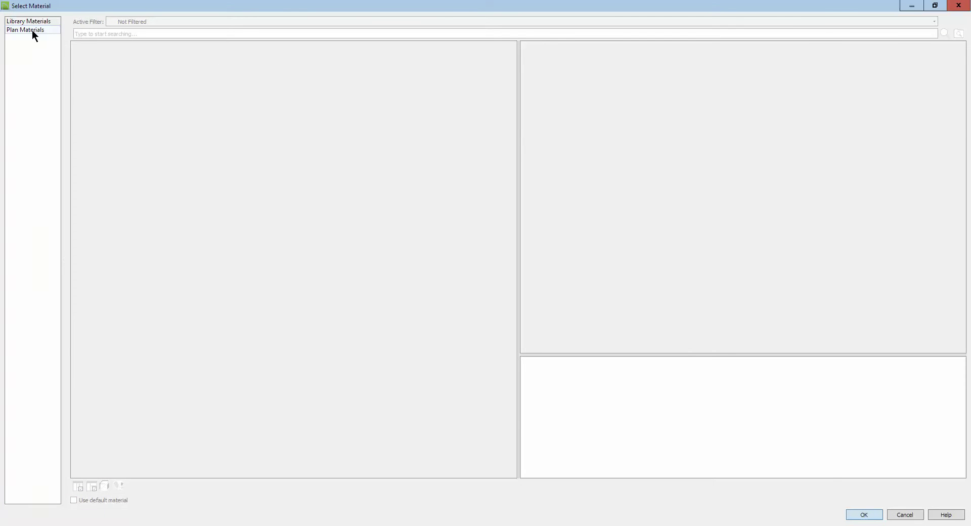
{"action": "left_click", "coordinate": [32, 29]}
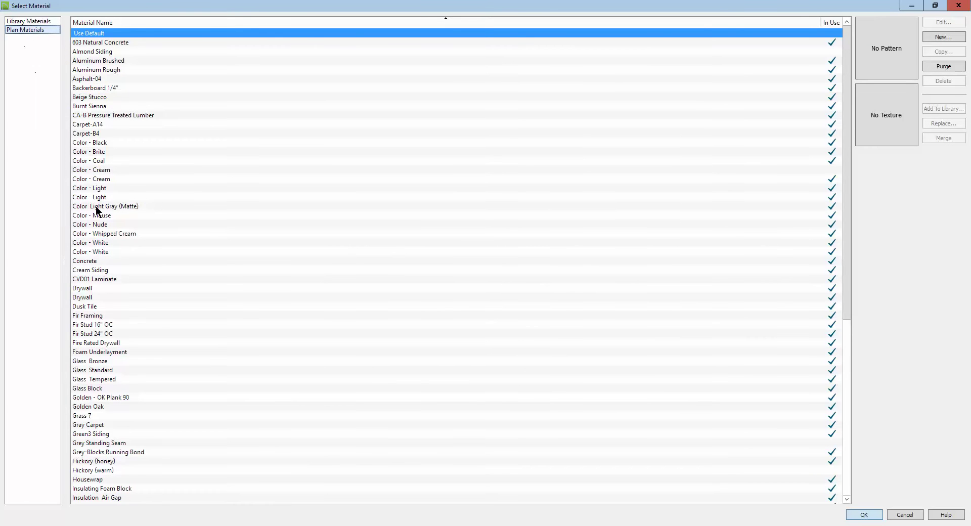
{"action": "scroll", "coordinate": [96, 211], "scroll_direction": "down", "scroll_amount": 3}
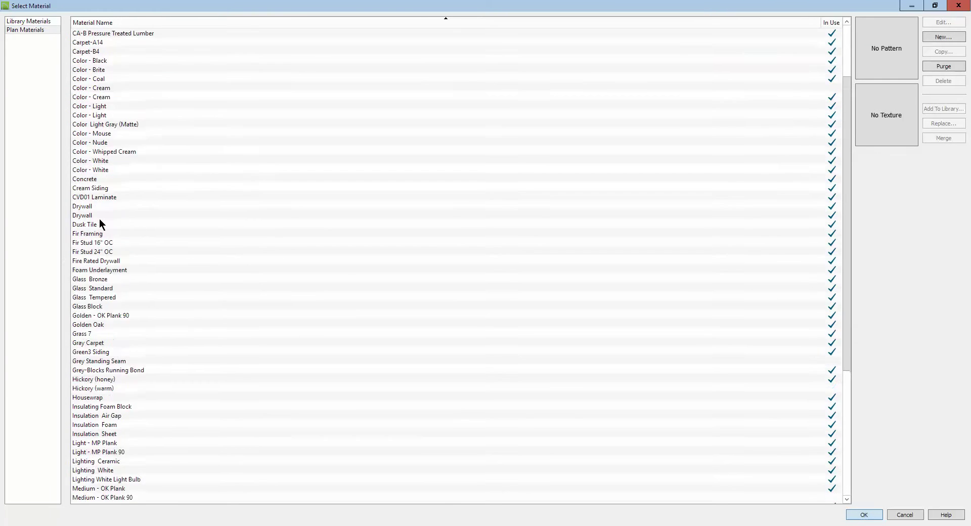
{"action": "scroll", "coordinate": [99, 219], "scroll_direction": "up", "scroll_amount": 3}
{"action": "scroll", "coordinate": [103, 217], "scroll_direction": "down", "scroll_amount": 7}
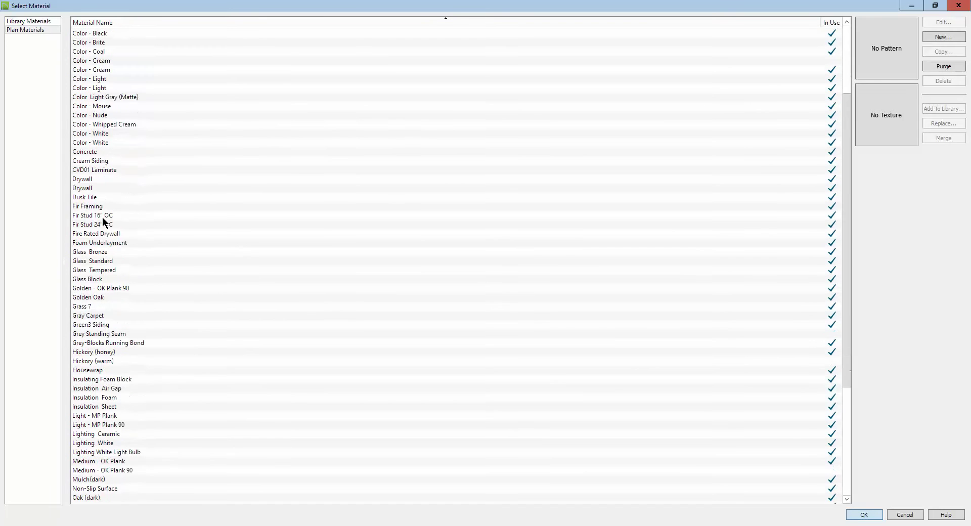
{"action": "scroll", "coordinate": [102, 217], "scroll_direction": "up", "scroll_amount": 4}
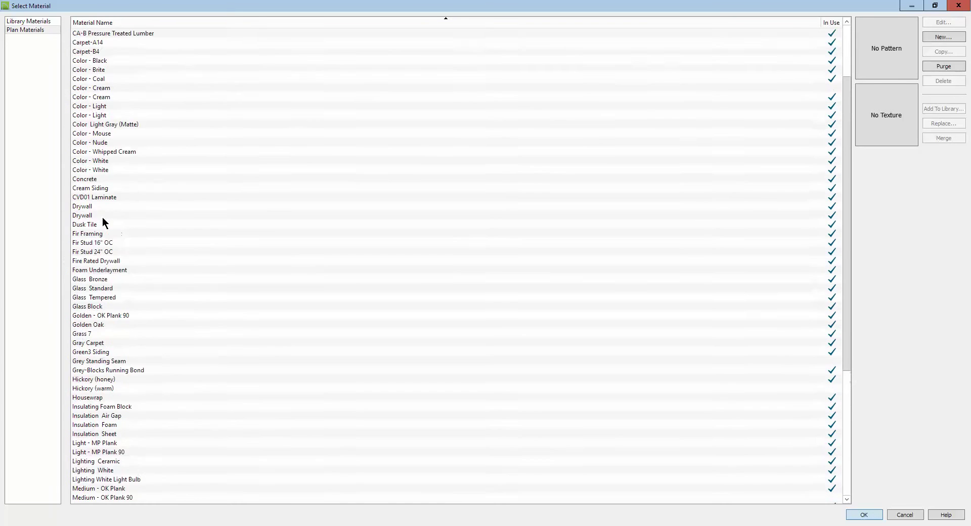
{"action": "scroll", "coordinate": [102, 217], "scroll_direction": "down", "scroll_amount": 5}
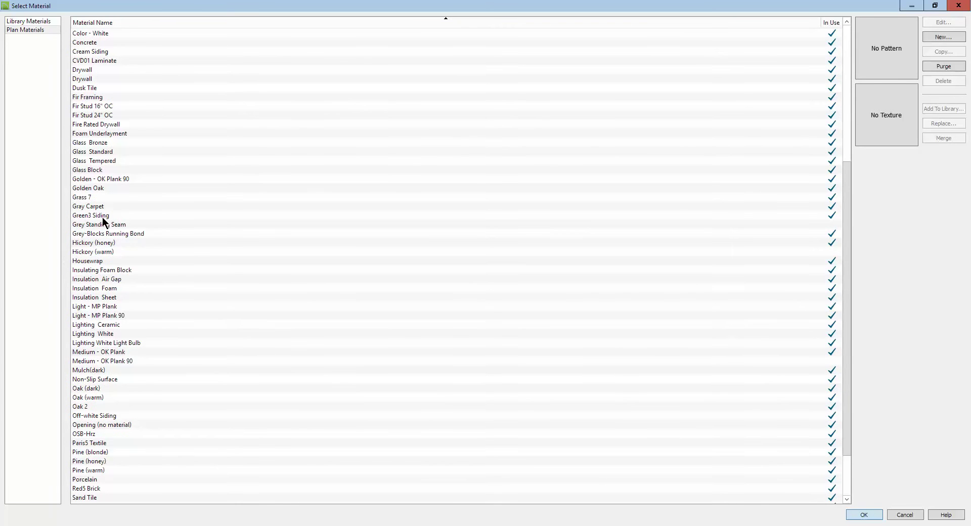
{"action": "left_click", "coordinate": [101, 427]}
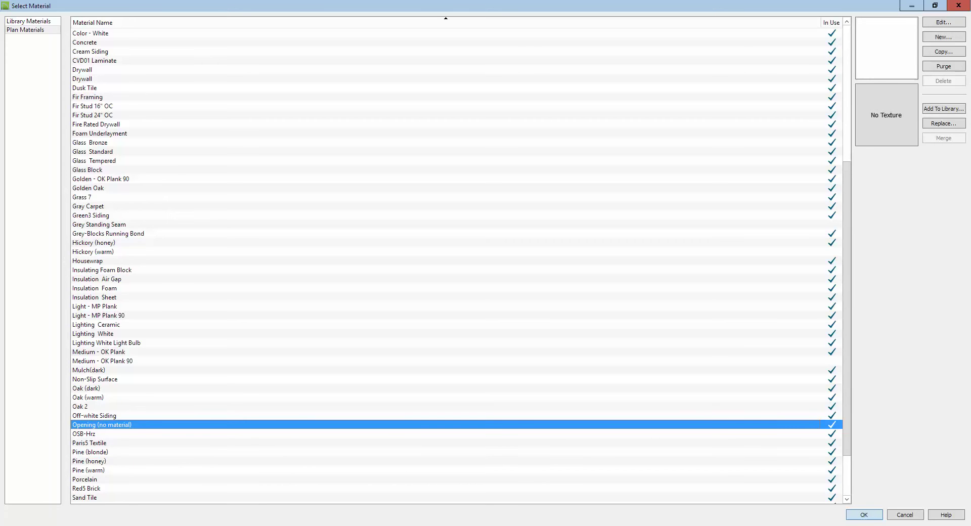
{"action": "left_click", "coordinate": [864, 515]}
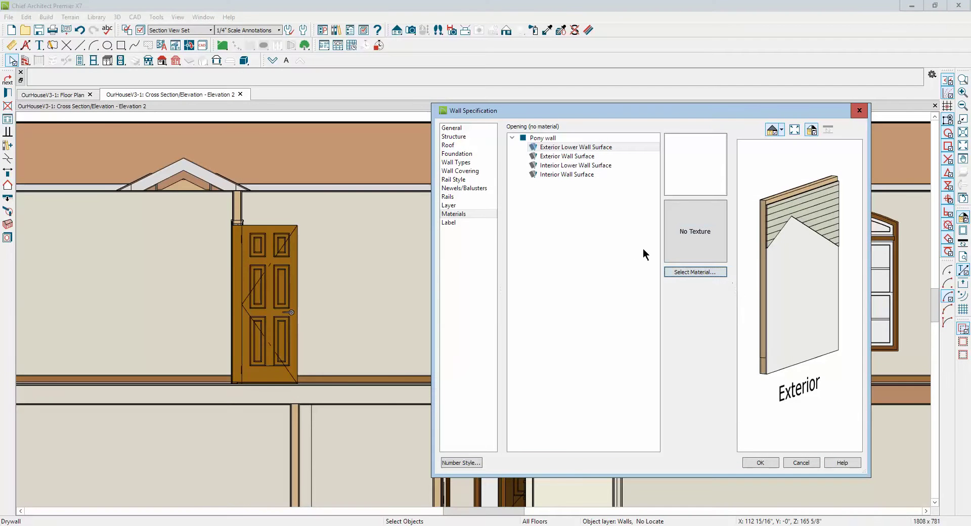
Step: Assign the plan material Opening (no material) to the pony wall's Interior Lower Wall Surface and apply the wall specification
{"action": "left_click", "coordinate": [570, 167]}
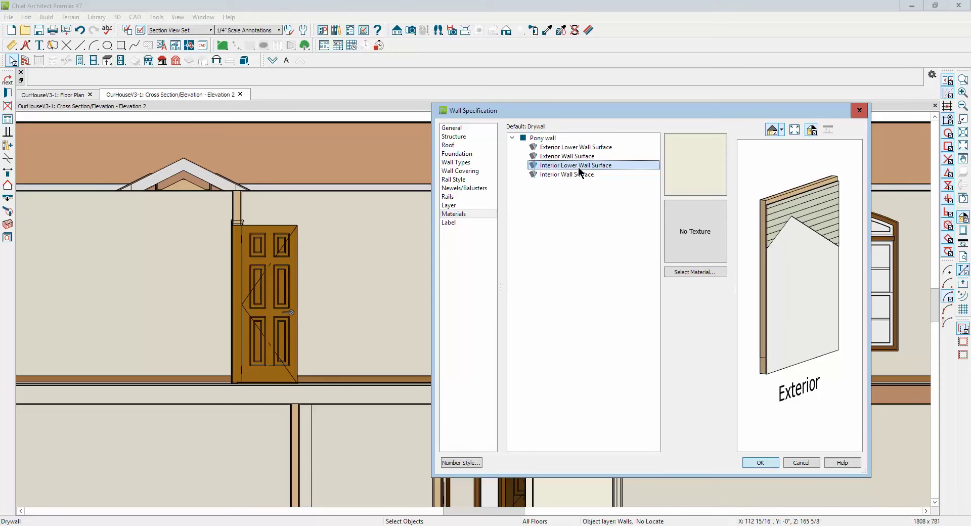
{"action": "left_click", "coordinate": [701, 274]}
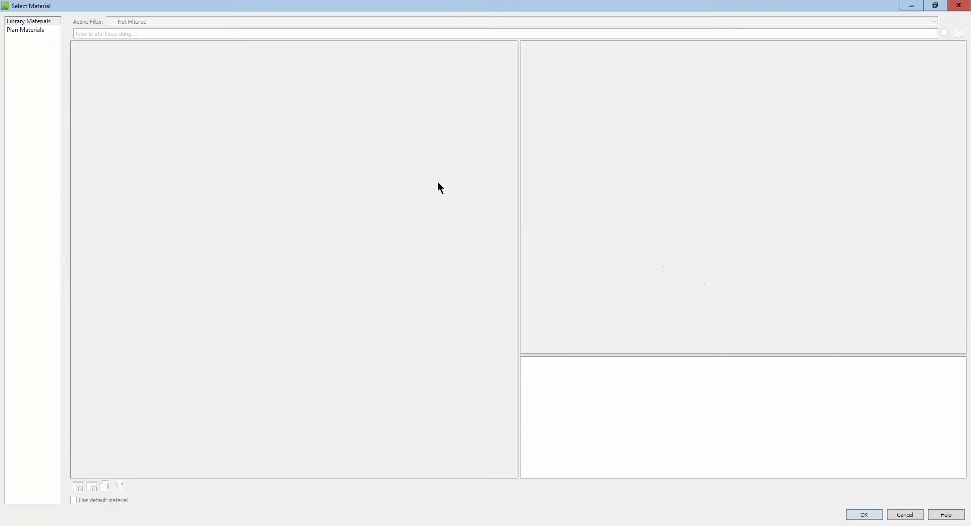
{"action": "left_click", "coordinate": [34, 29]}
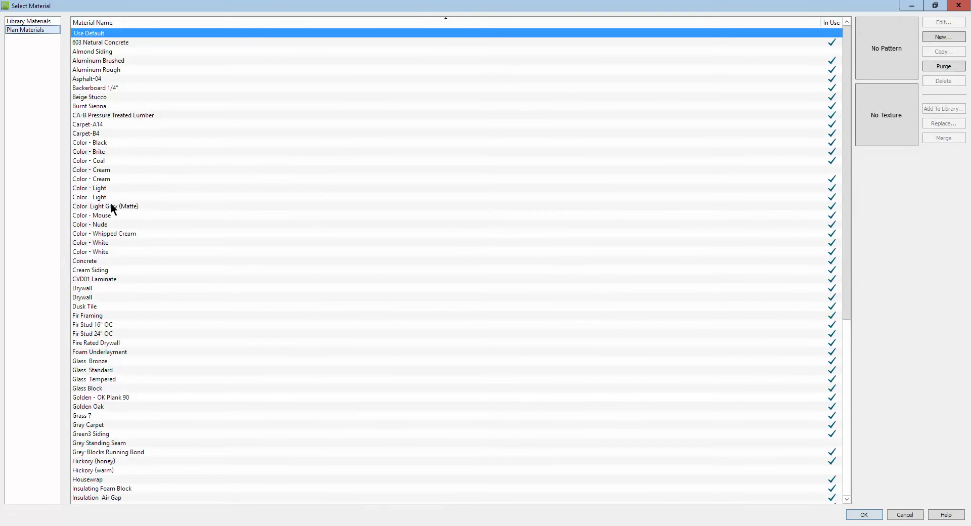
{"action": "scroll", "coordinate": [126, 208], "scroll_direction": "down", "scroll_amount": 10}
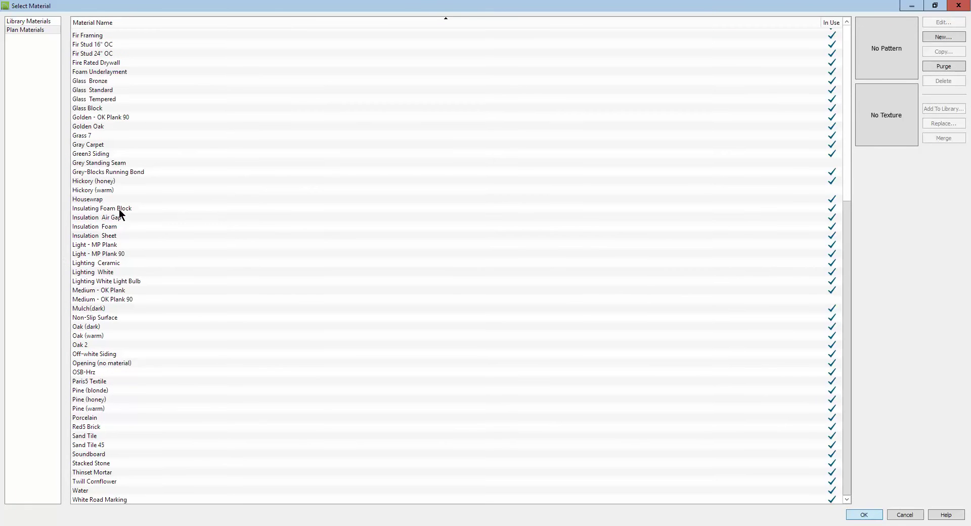
{"action": "scroll", "coordinate": [96, 343], "scroll_direction": "up", "scroll_amount": 1}
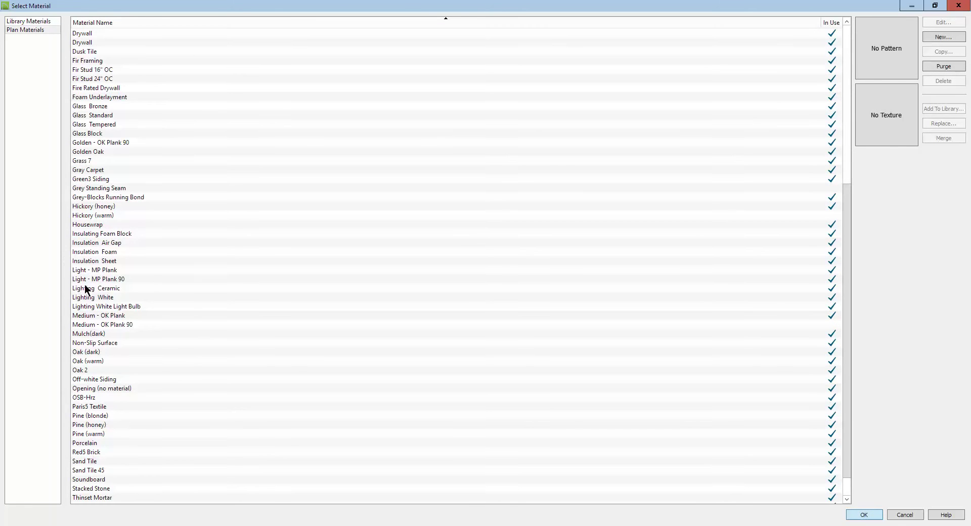
{"action": "left_click", "coordinate": [92, 388]}
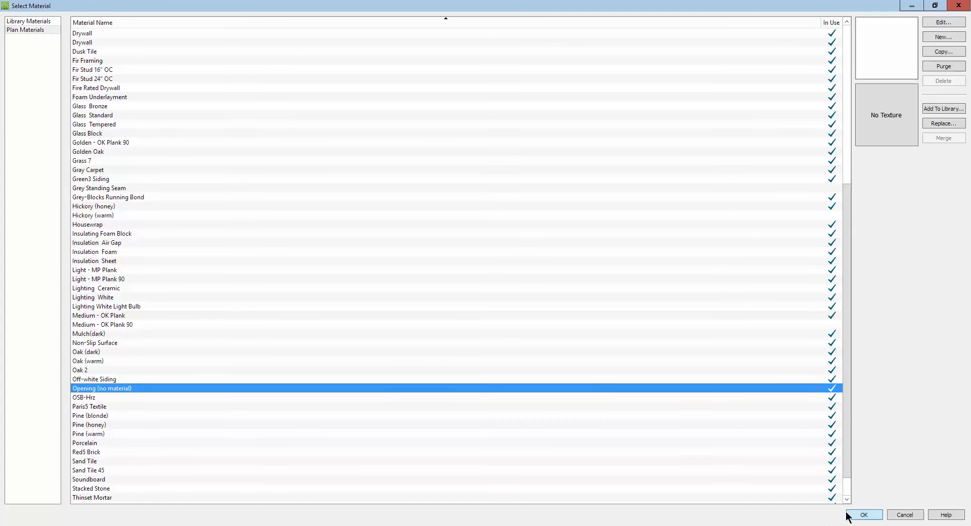
{"action": "left_click", "coordinate": [870, 517]}
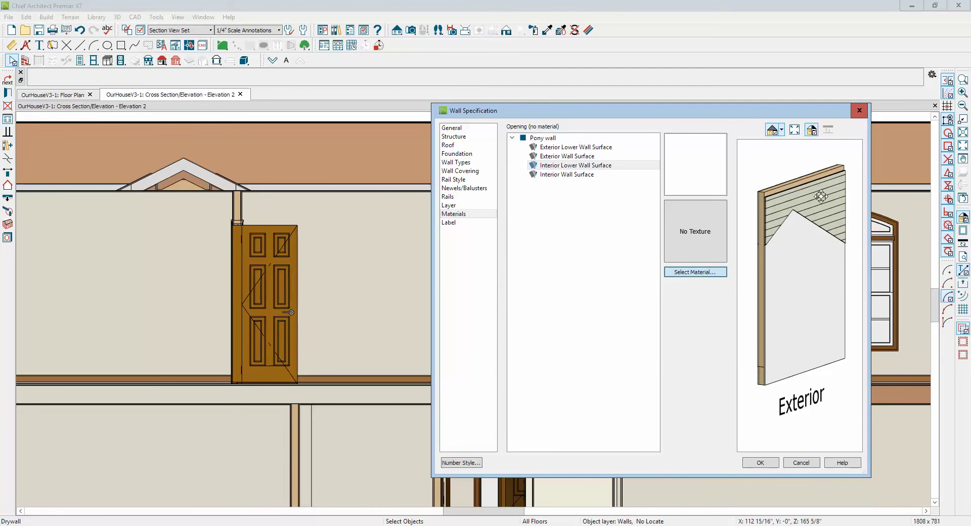
{"action": "left_click", "coordinate": [757, 462]}
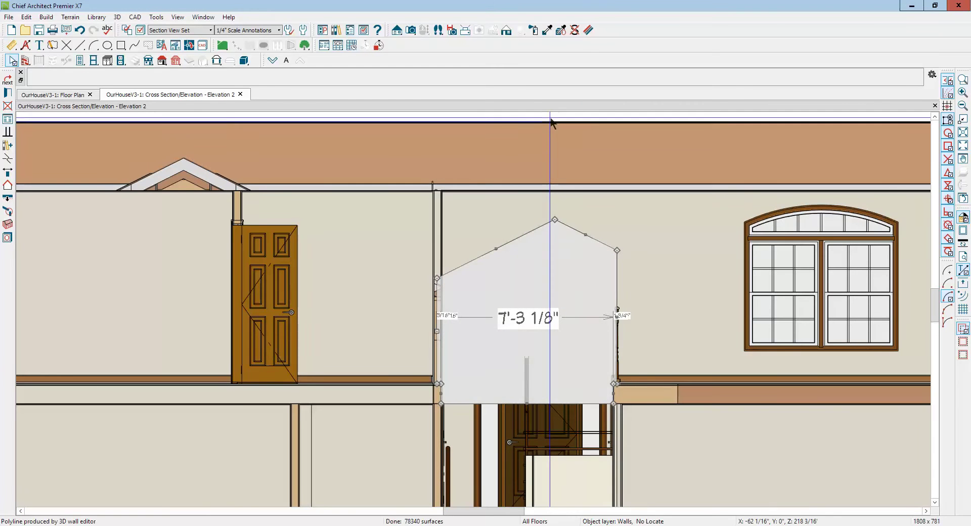
Step: Deselect the entry wall and change the section view's rendering technique to show textured materials
{"action": "left_click", "coordinate": [553, 117]}
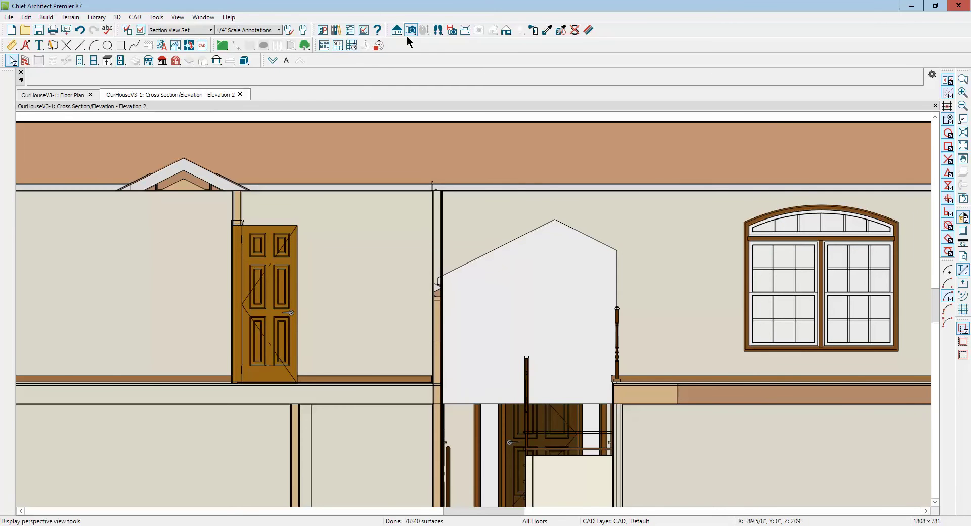
{"action": "left_click", "coordinate": [508, 32]}
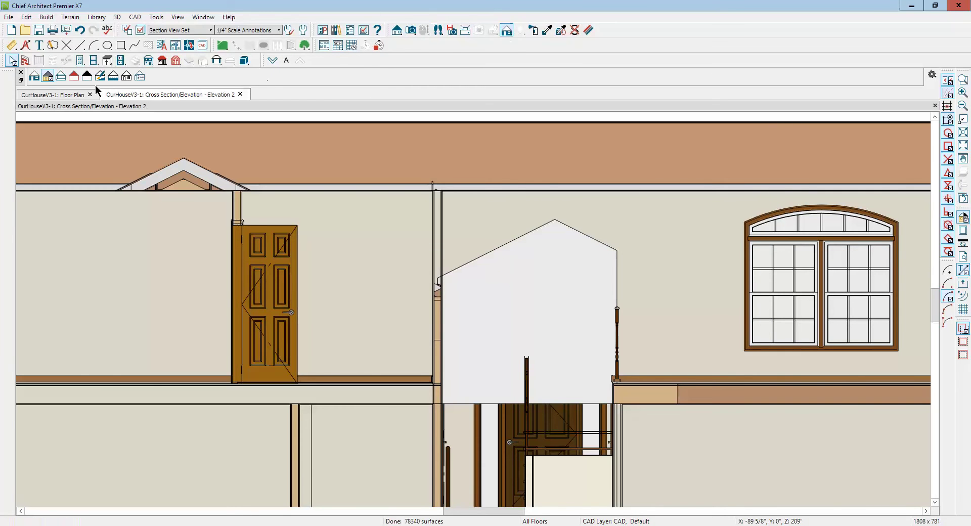
{"action": "left_click", "coordinate": [34, 76]}
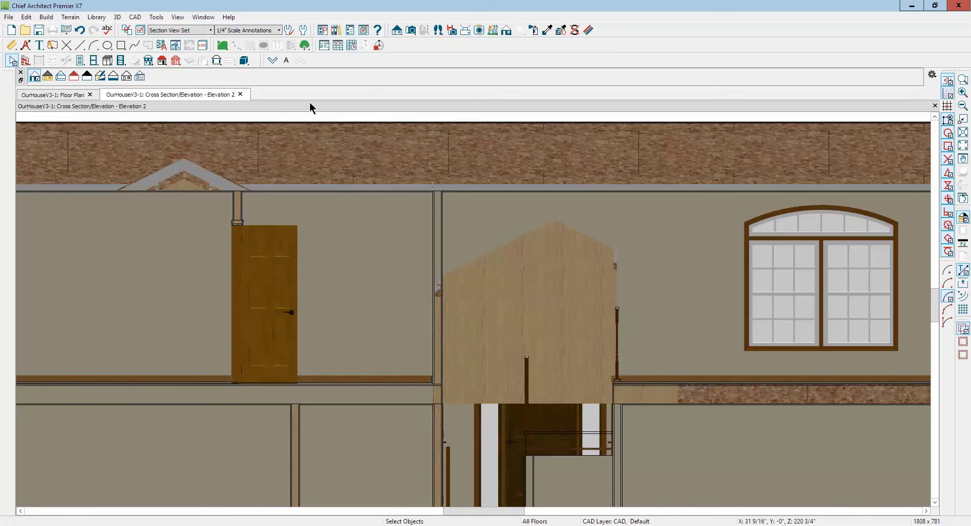
Step: Try to turn off the Pony Wall option in the wall types of the entry wall
{"action": "left_click", "coordinate": [525, 304]}
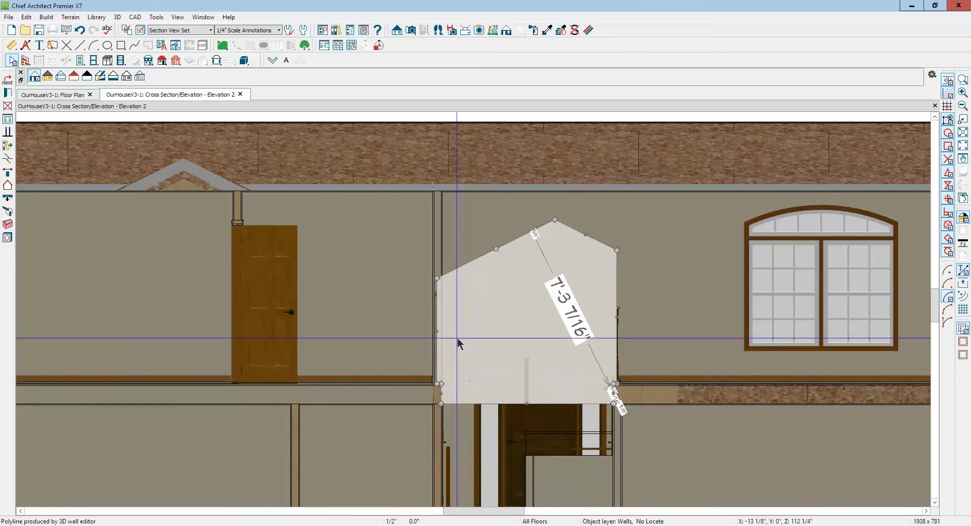
{"action": "left_click", "coordinate": [8, 93]}
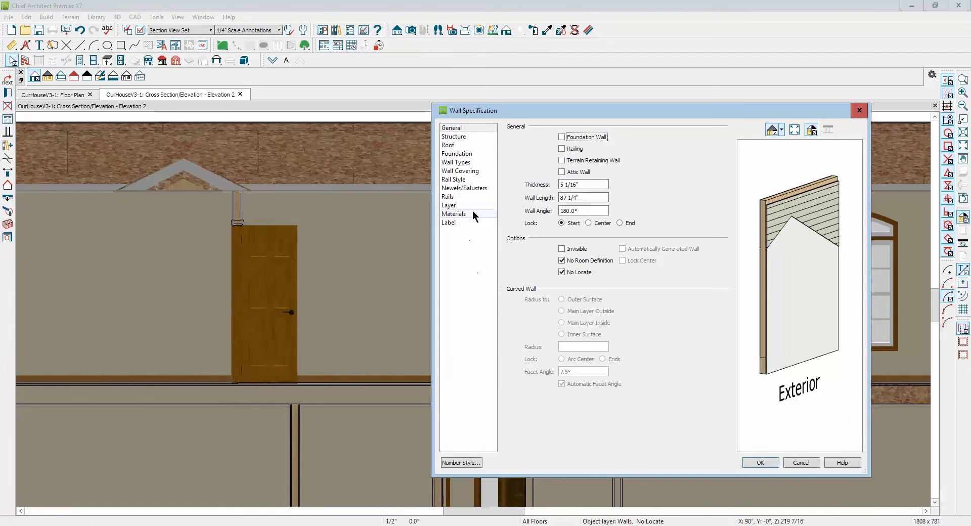
{"action": "left_click", "coordinate": [461, 166]}
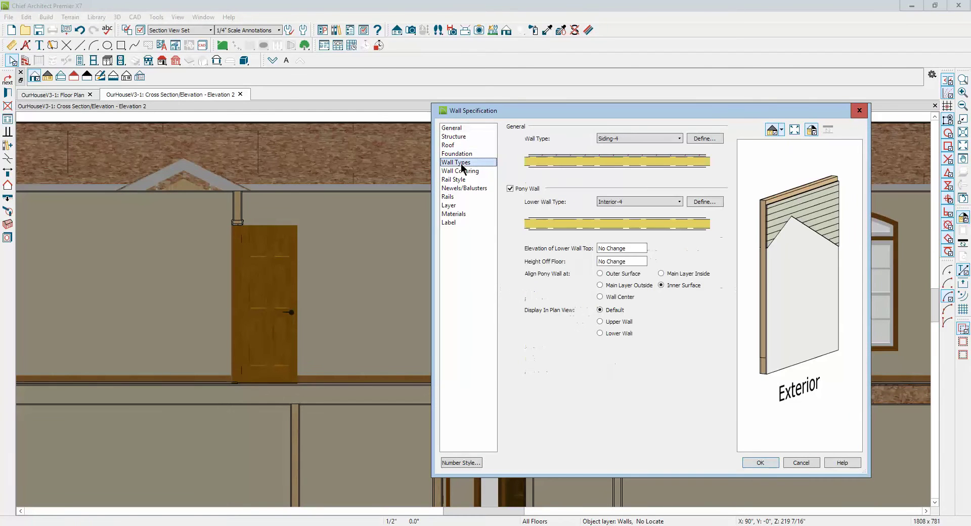
{"action": "left_click", "coordinate": [510, 189]}
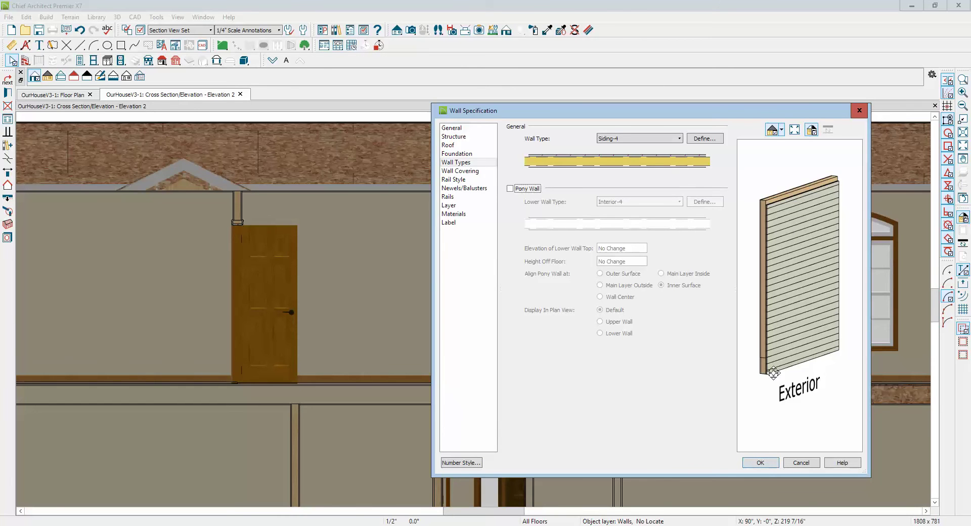
{"action": "left_click", "coordinate": [761, 463]}
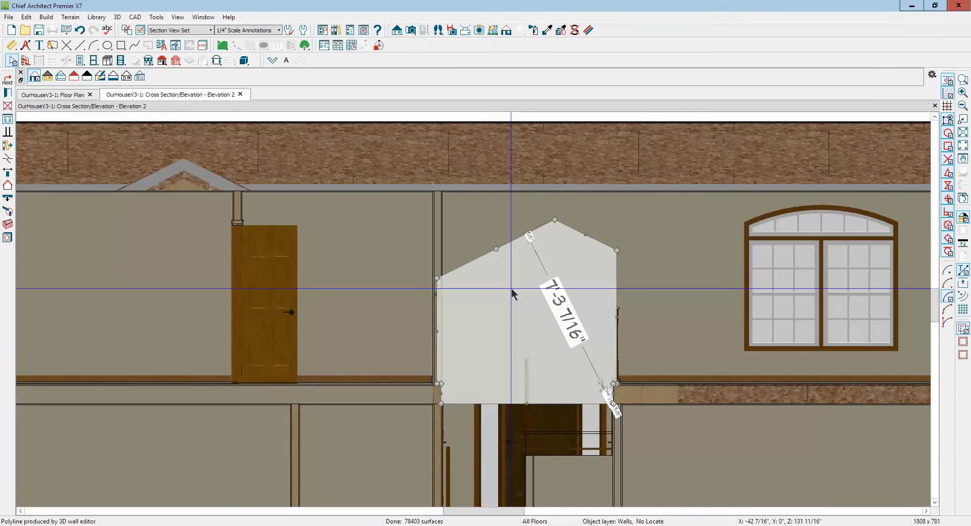
Step: Recheck the entry wall's types and apply them with the Pony Wall option on
{"action": "left_click_drag", "start_coordinate": [477, 239], "coordinate": [498, 266]}
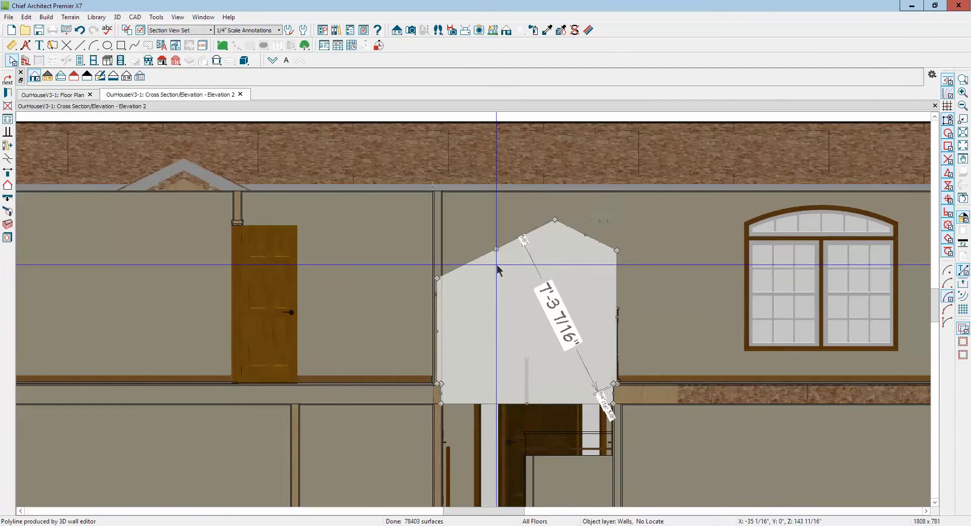
{"action": "left_click", "coordinate": [8, 94]}
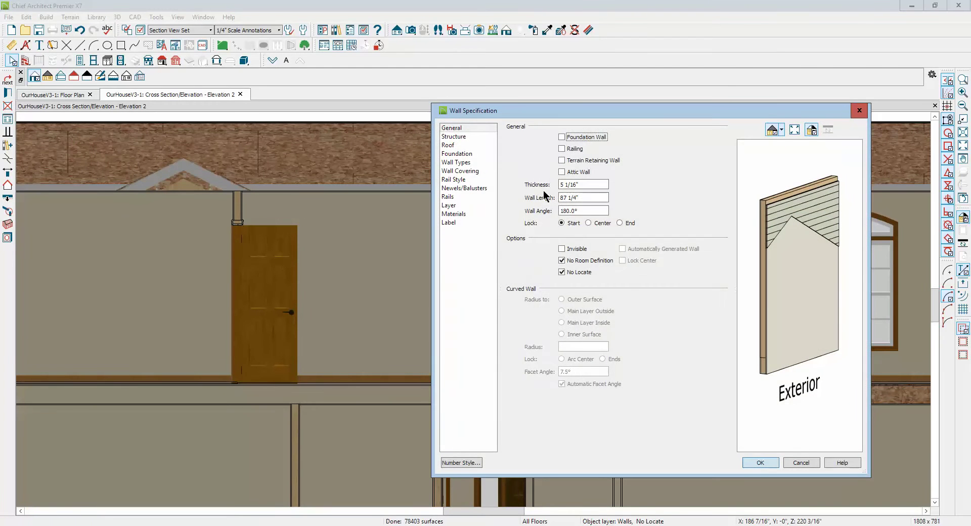
{"action": "left_click", "coordinate": [457, 162]}
{"action": "left_click", "coordinate": [528, 190]}
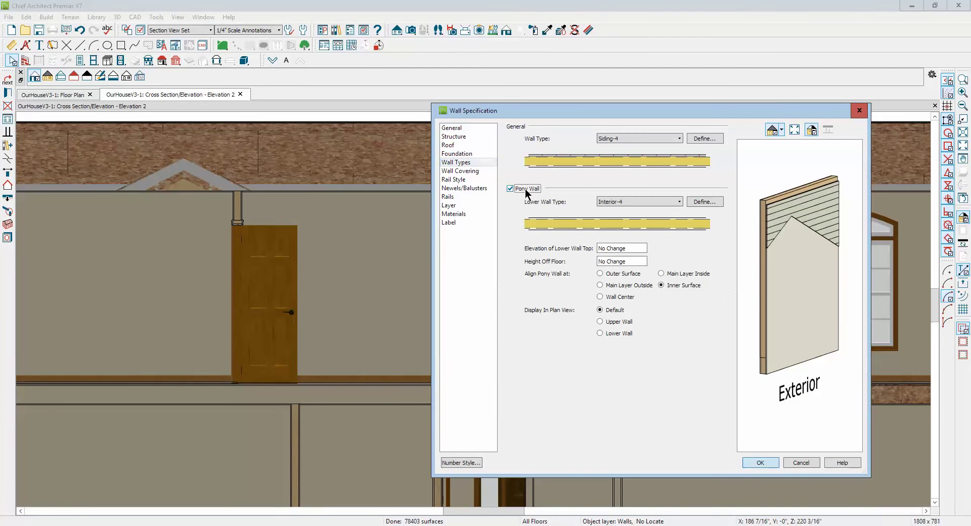
{"action": "left_click", "coordinate": [761, 462]}
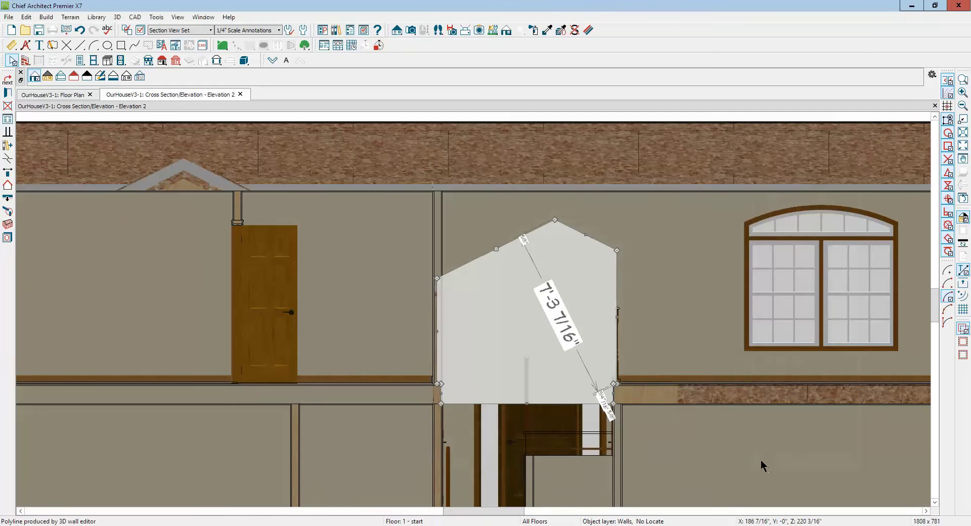
Step: Select the entry wall by its upper part and try again to turn off its Pony Wall option
{"action": "left_click", "coordinate": [496, 224]}
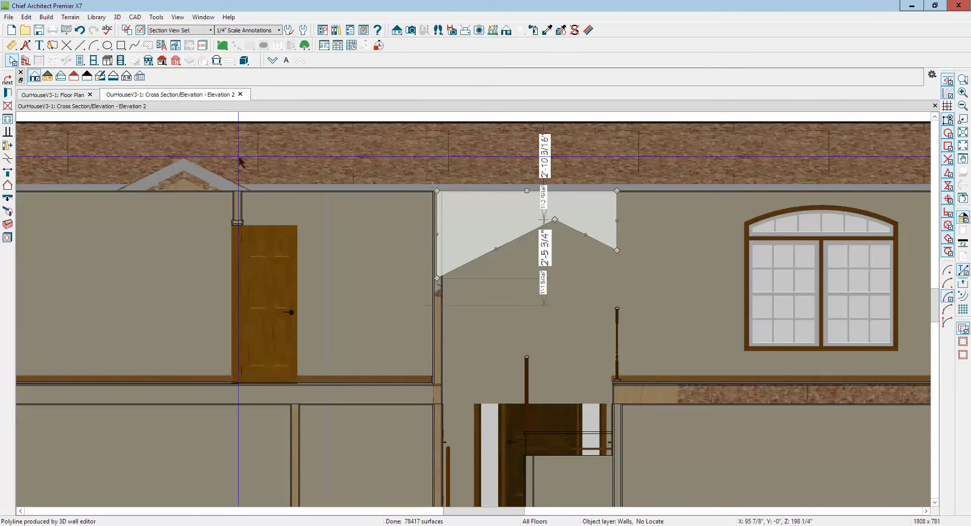
{"action": "left_click", "coordinate": [34, 75]}
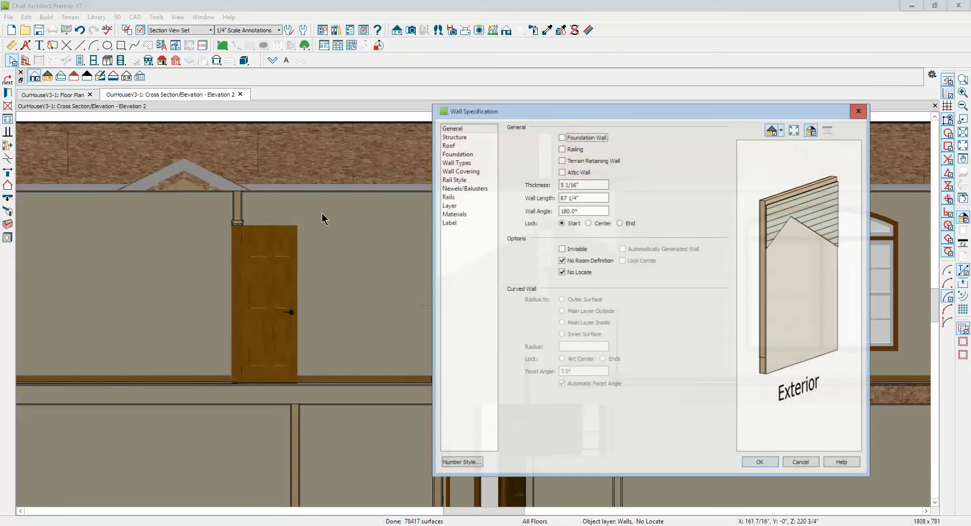
{"action": "left_click", "coordinate": [455, 162]}
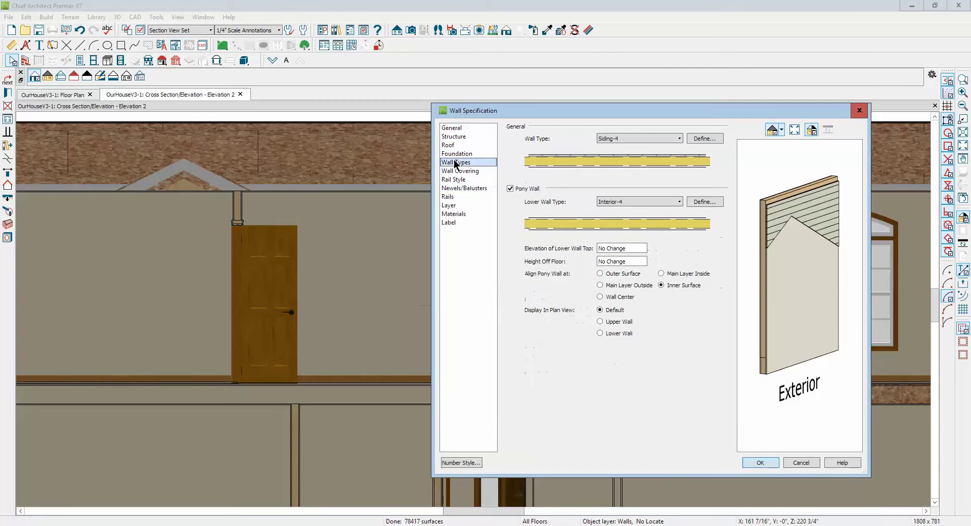
{"action": "left_click", "coordinate": [510, 188]}
{"action": "left_click", "coordinate": [760, 463]}
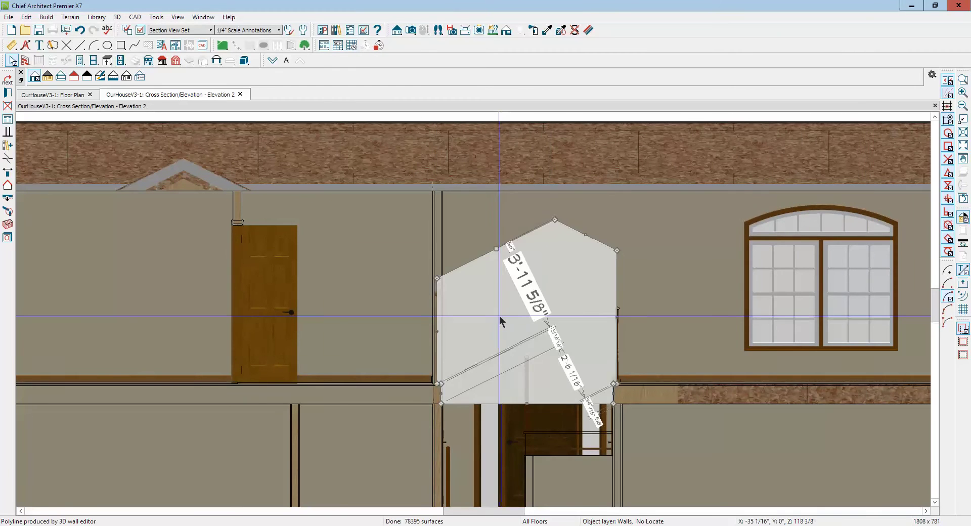
Step: Check the entry wall's specification without changing it, and delete the wall from the section view
{"action": "left_click", "coordinate": [8, 94]}
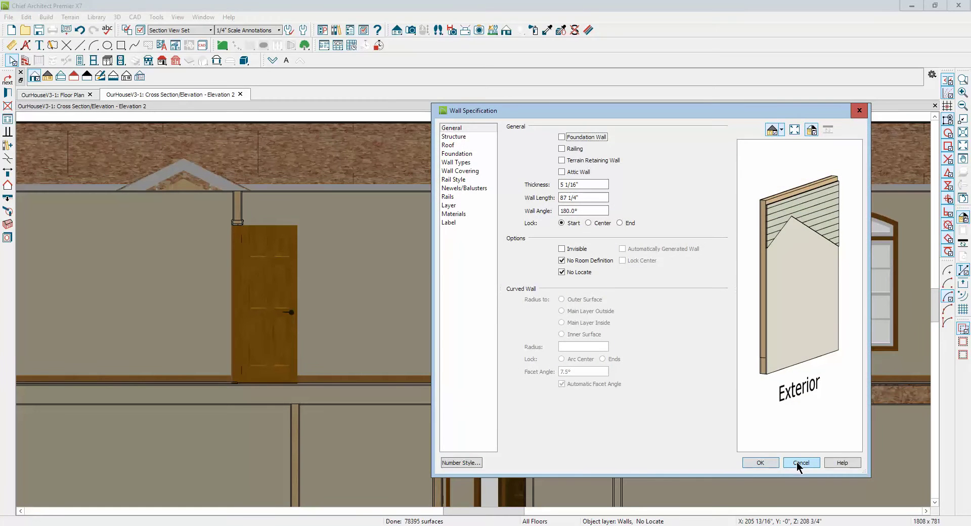
{"action": "left_click", "coordinate": [801, 462]}
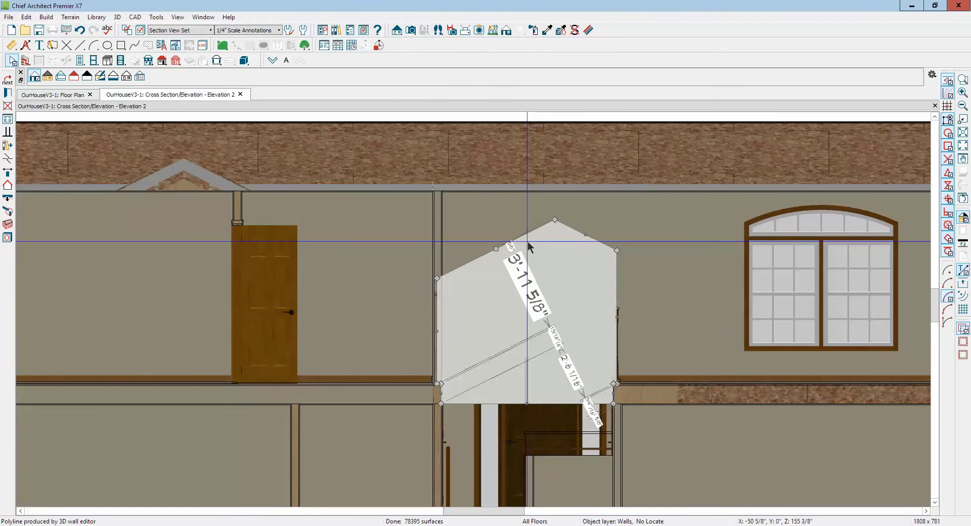
{"action": "key", "text": "Escape"}
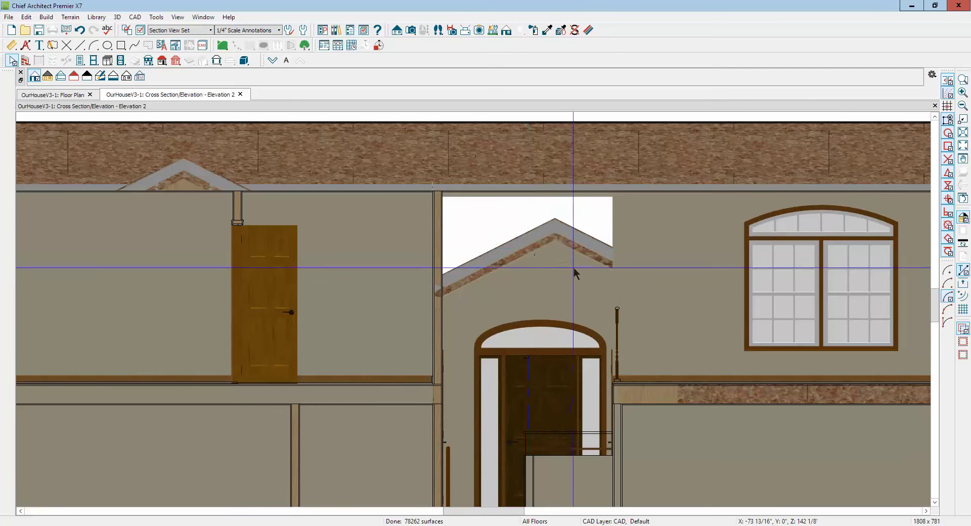
Step: Switch to the floor plan and examine the specification of the bath's front exterior wall without changing it
{"action": "key", "text": "ctrl+Tab"}
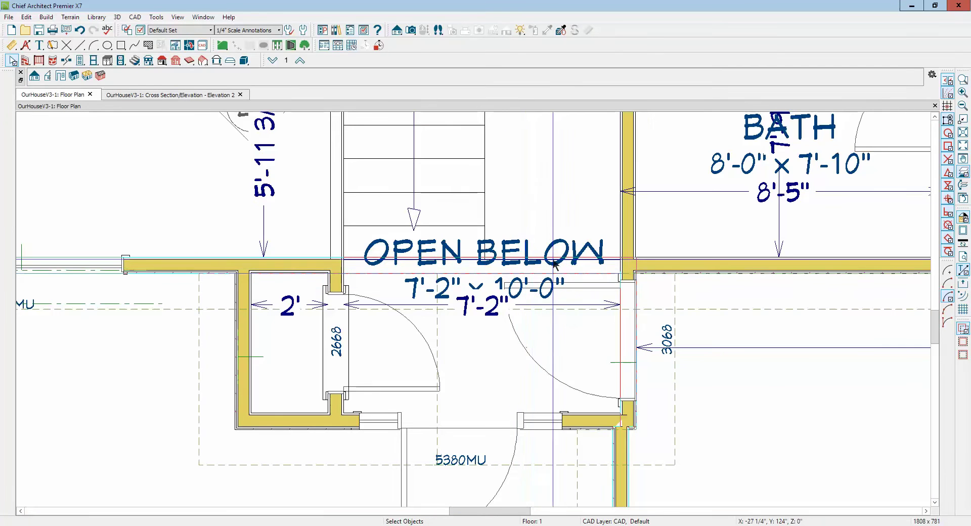
{"action": "left_click", "coordinate": [729, 270]}
{"action": "double_click", "coordinate": [729, 271]}
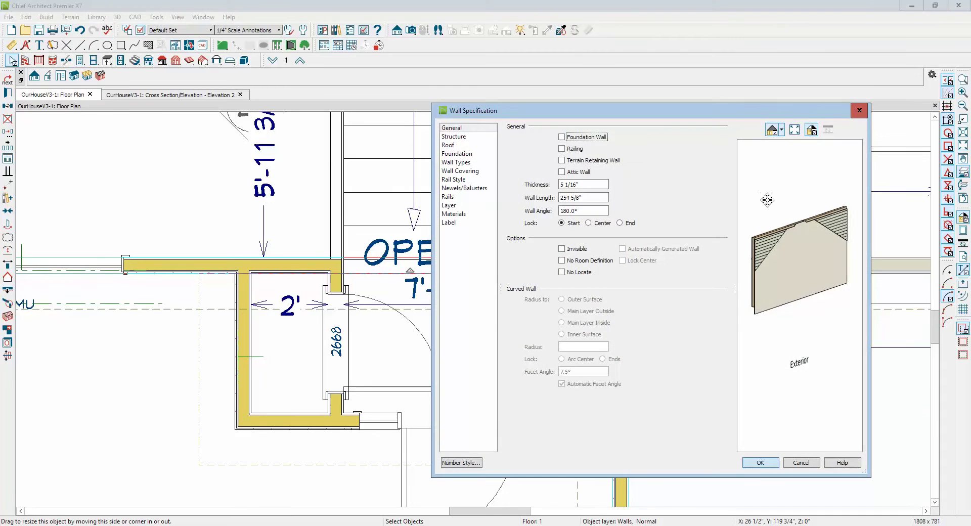
{"action": "left_click", "coordinate": [801, 463]}
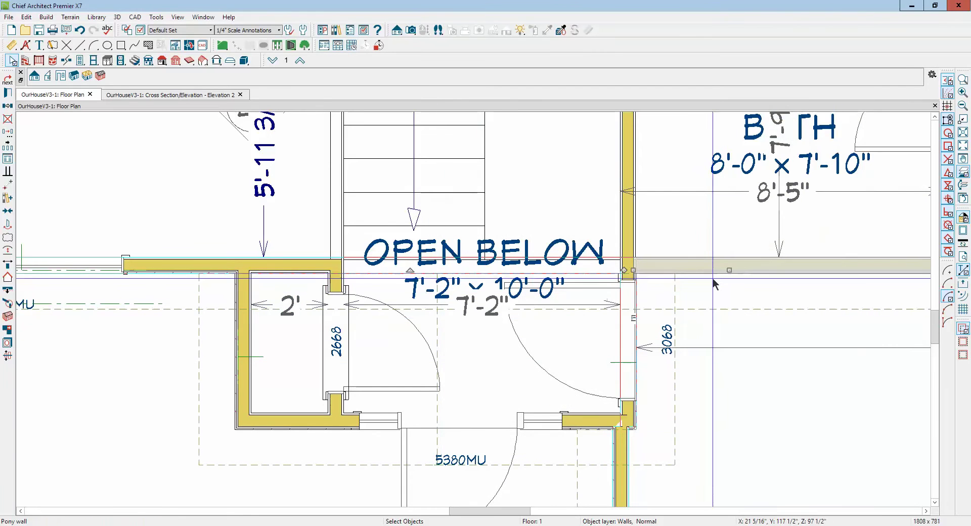
{"action": "key", "text": "Escape"}
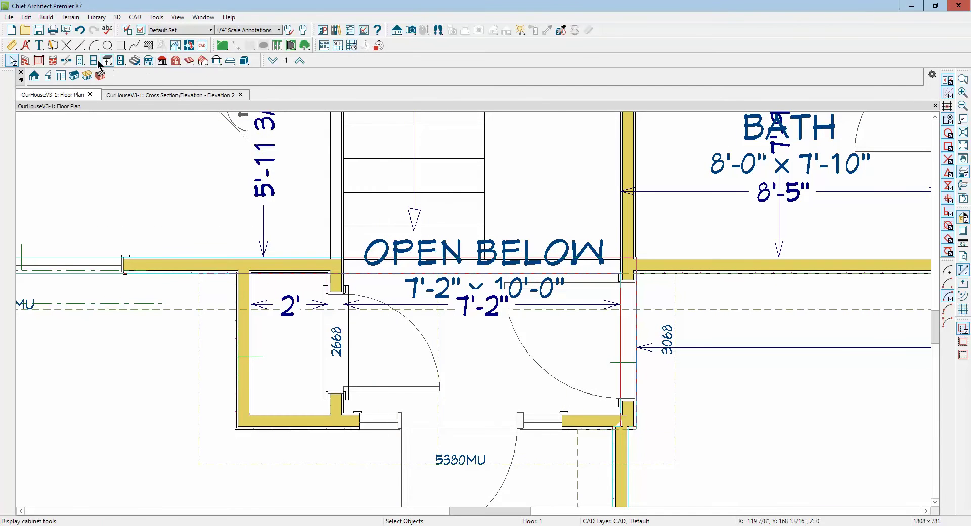
Step: Draw a straight exterior wall across the open-below entry, in line with the bath's front wall, and check its specification without changing it
{"action": "left_click", "coordinate": [25, 60]}
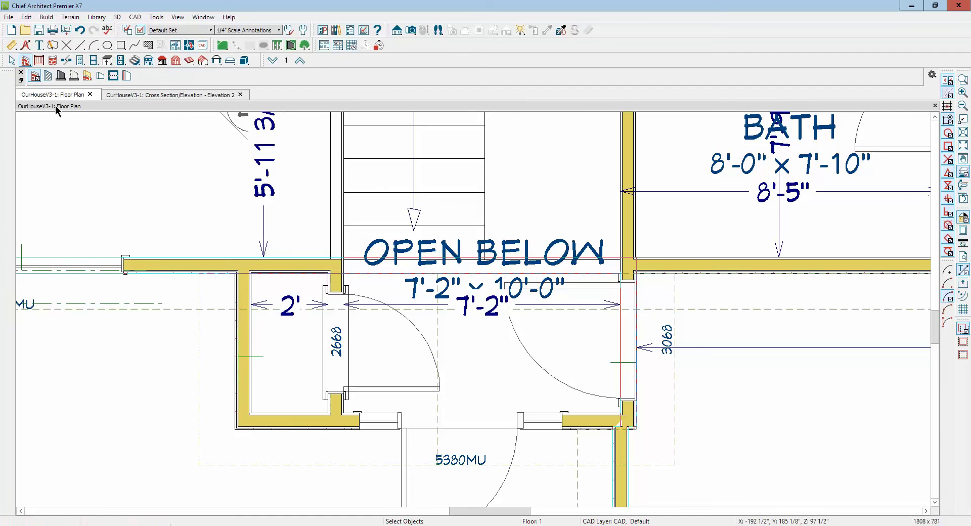
{"action": "left_click", "coordinate": [39, 75]}
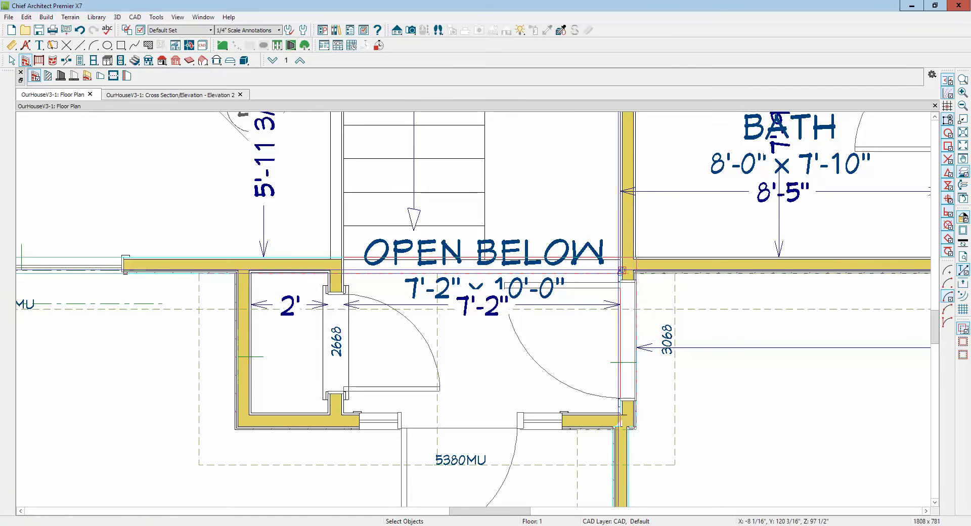
{"action": "left_click_drag", "start_coordinate": [622, 265], "coordinate": [349, 271]}
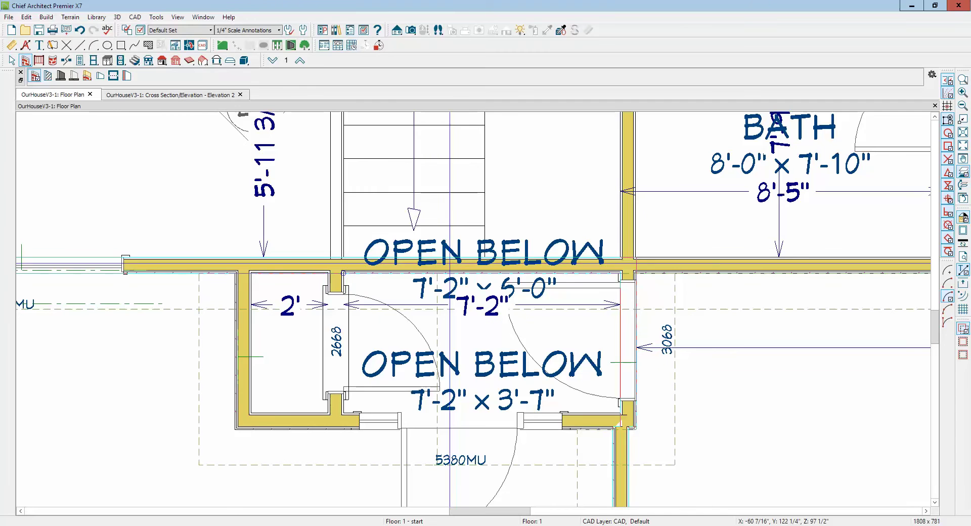
{"action": "right_click", "coordinate": [442, 272]}
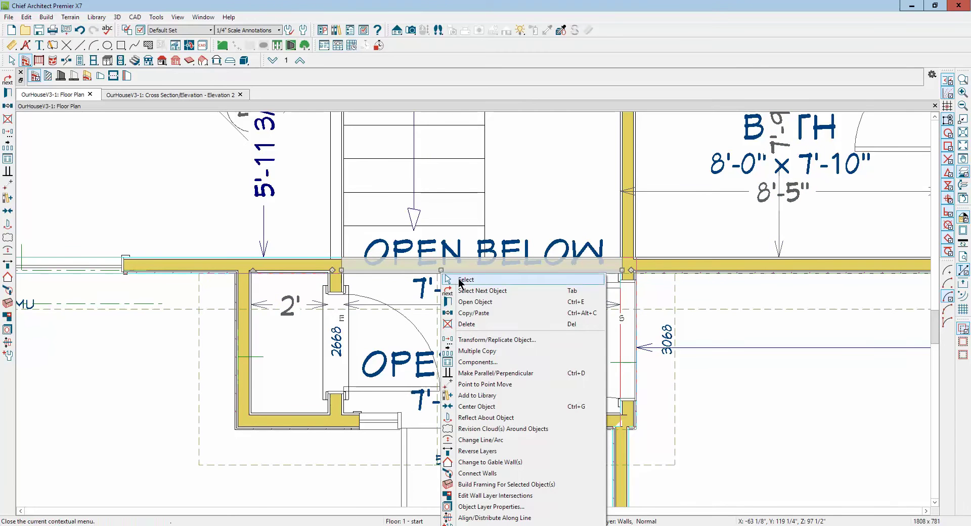
{"action": "left_click", "coordinate": [483, 303]}
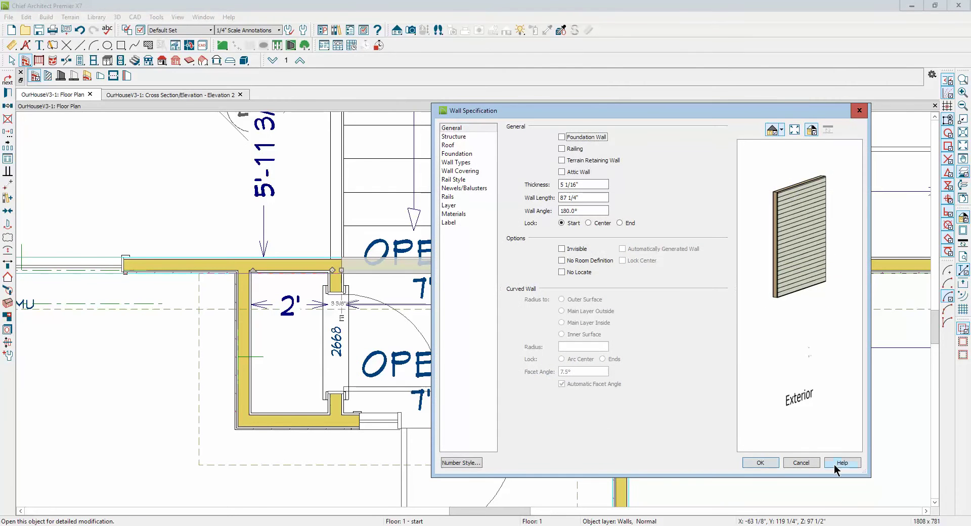
{"action": "left_click", "coordinate": [809, 462]}
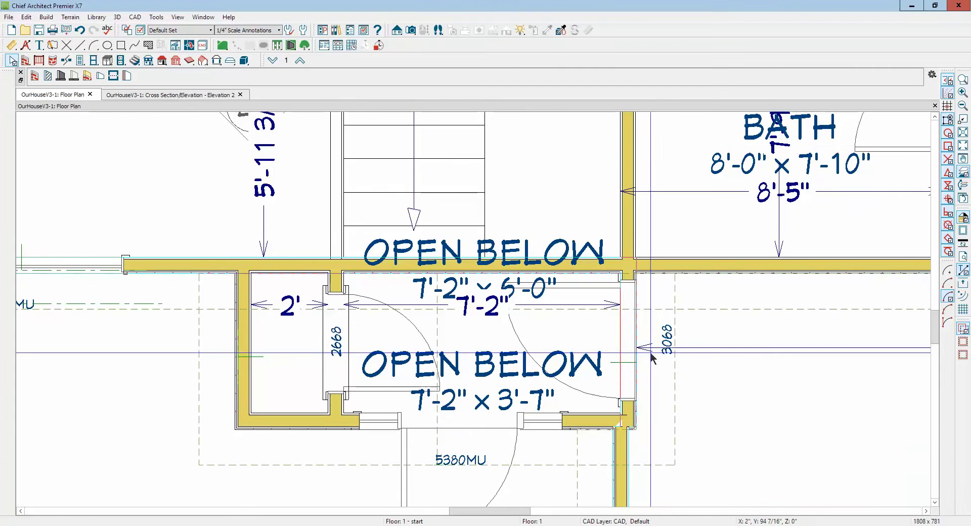
Step: Open the new entry wall's specification from the section view and turn on No Room Definition
{"action": "key", "text": "ctrl+Tab"}
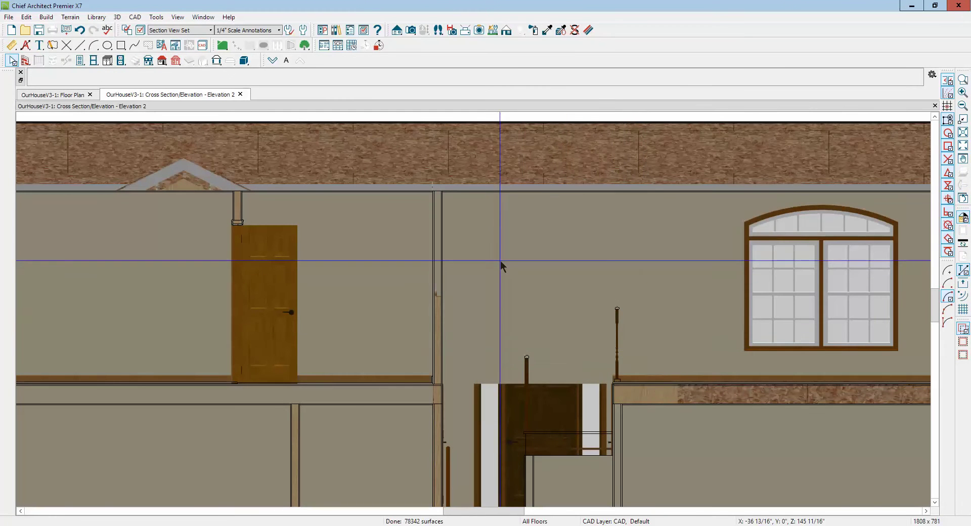
{"action": "left_click", "coordinate": [501, 261]}
{"action": "left_click", "coordinate": [7, 93]}
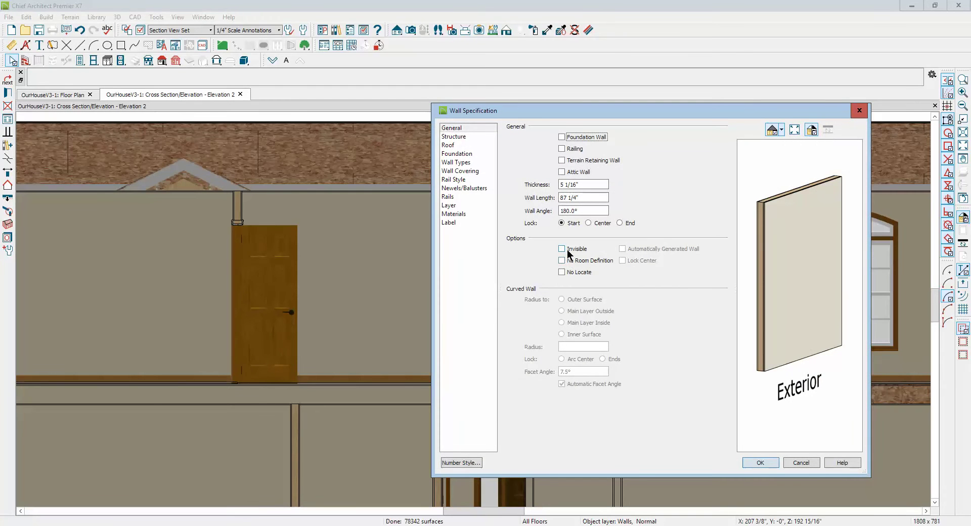
{"action": "left_click", "coordinate": [567, 260]}
{"action": "left_click", "coordinate": [760, 462]}
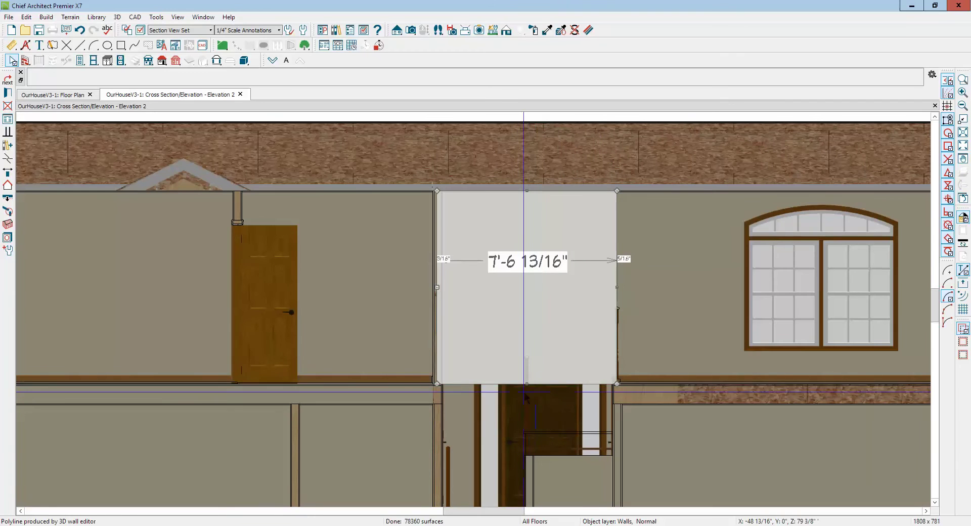
Step: Reshape the entry wall's lower edge to follow the entry roof, with a peak at the ridge and sloping sides down to the eaves
{"action": "left_click_drag", "start_coordinate": [525, 384], "coordinate": [527, 286]}
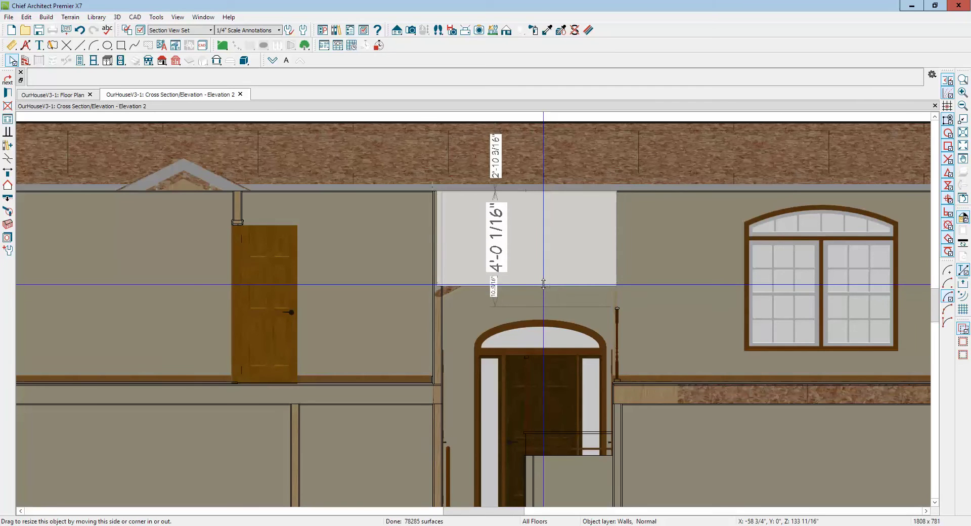
{"action": "left_click_drag", "start_coordinate": [544, 286], "coordinate": [530, 208]}
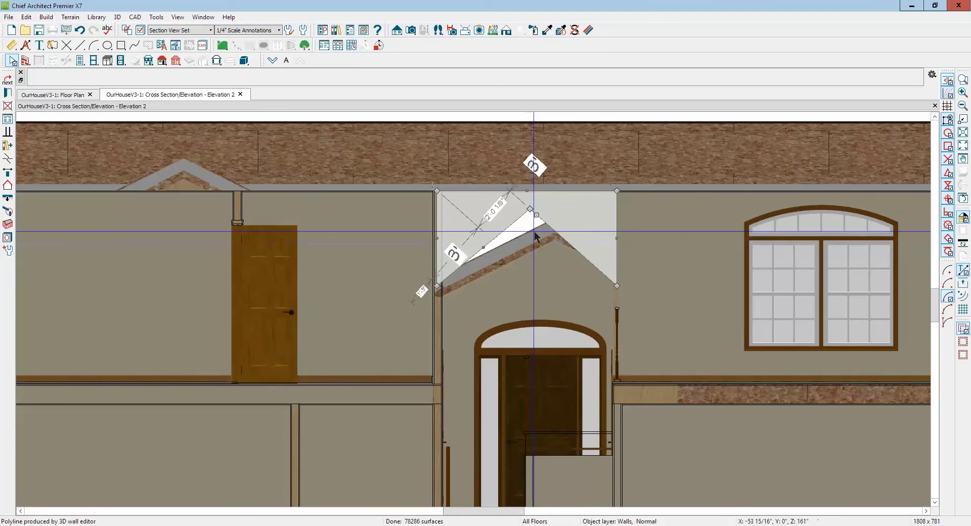
{"action": "left_click_drag", "start_coordinate": [530, 208], "coordinate": [553, 230]}
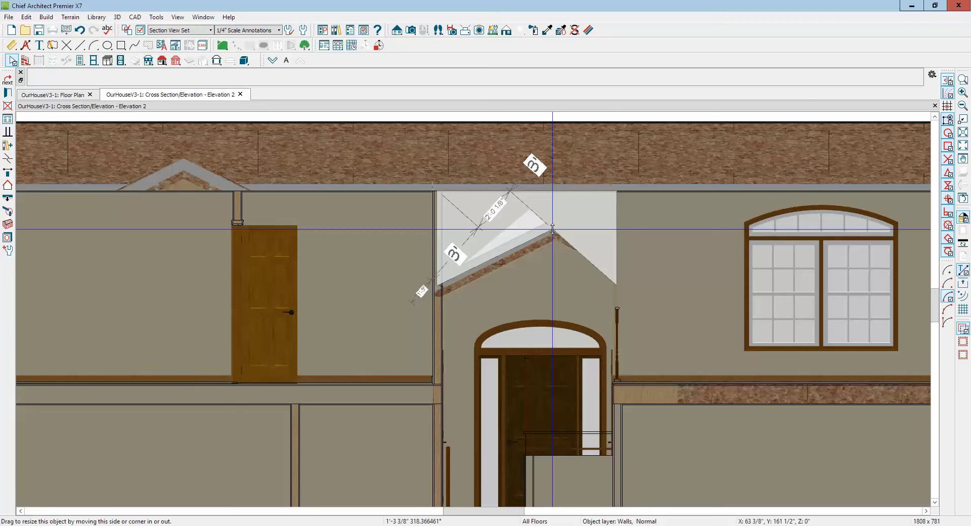
{"action": "left_click_drag", "start_coordinate": [552, 230], "coordinate": [553, 230]}
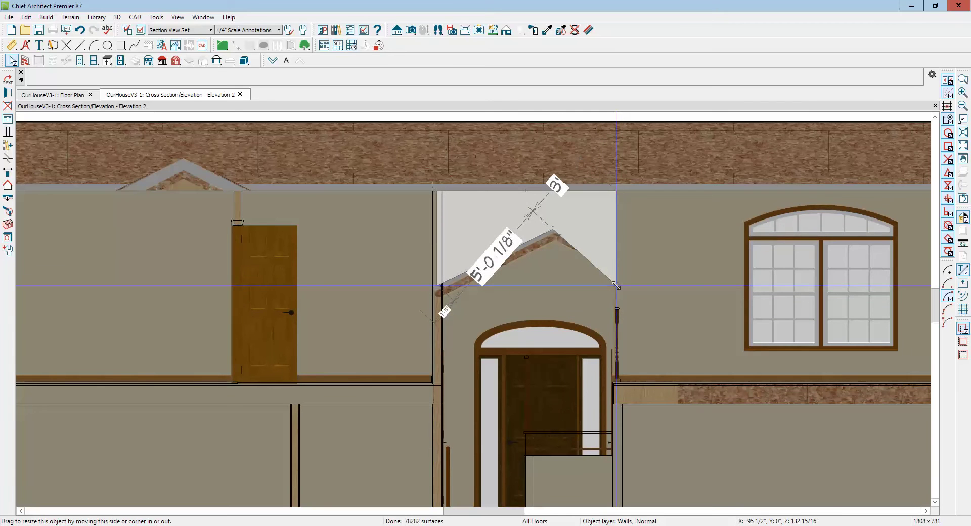
{"action": "left_click_drag", "start_coordinate": [616, 286], "coordinate": [614, 268]}
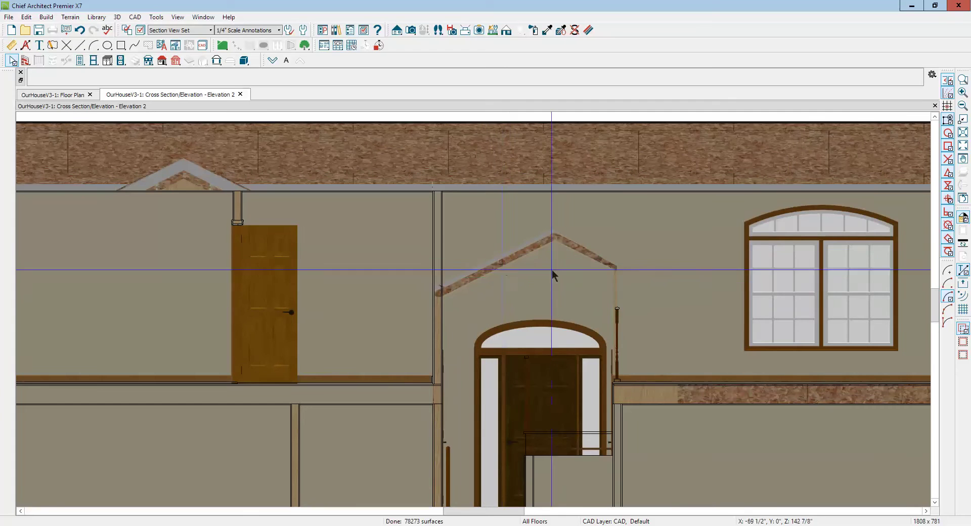
Step: Close the section view and create a perspective full overview focused on the wall above the front entry roof
{"action": "left_click", "coordinate": [935, 106]}
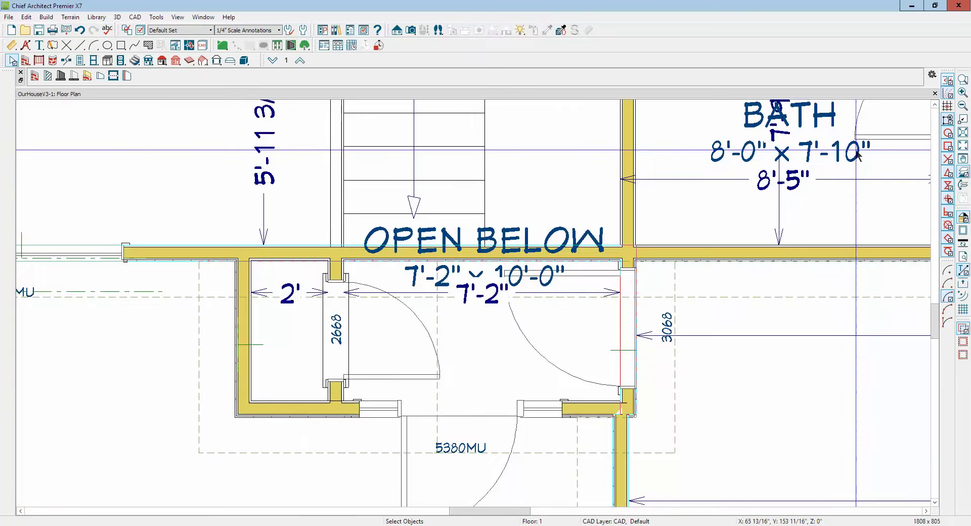
{"action": "left_click", "coordinate": [411, 30]}
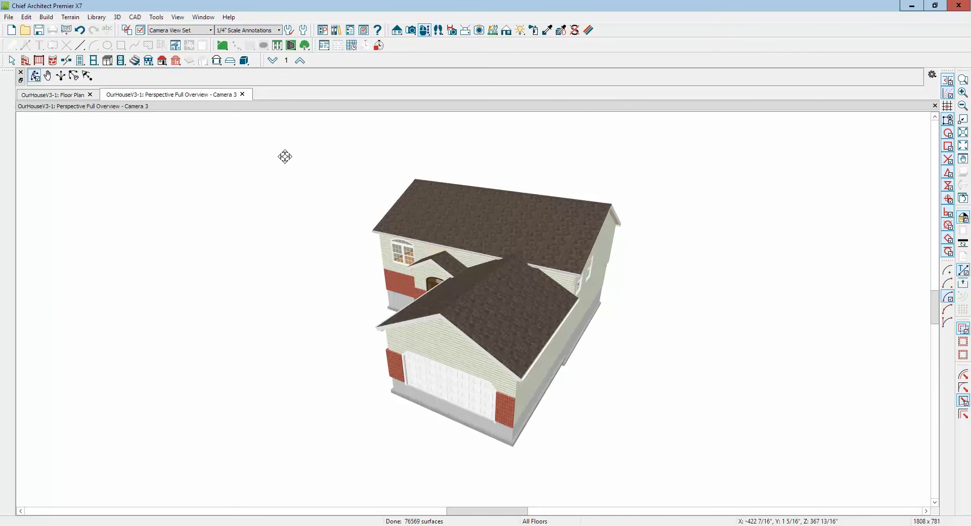
{"action": "left_click_drag", "start_coordinate": [443, 251], "coordinate": [499, 265]}
{"action": "scroll", "coordinate": [444, 264], "scroll_direction": "up", "scroll_amount": 5}
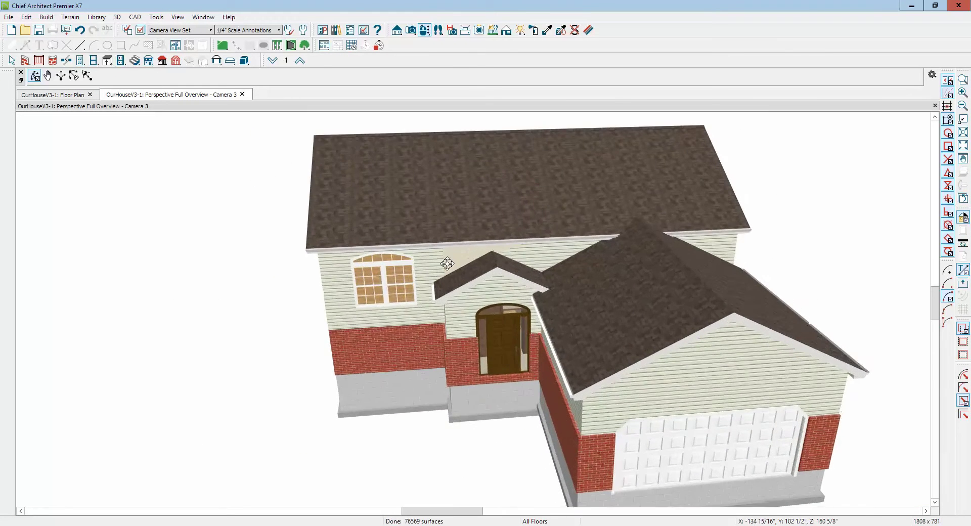
{"action": "scroll", "coordinate": [450, 263], "scroll_direction": "up", "scroll_amount": 3}
{"action": "scroll", "coordinate": [451, 263], "scroll_direction": "down", "scroll_amount": 2}
{"action": "key", "text": "Escape"}
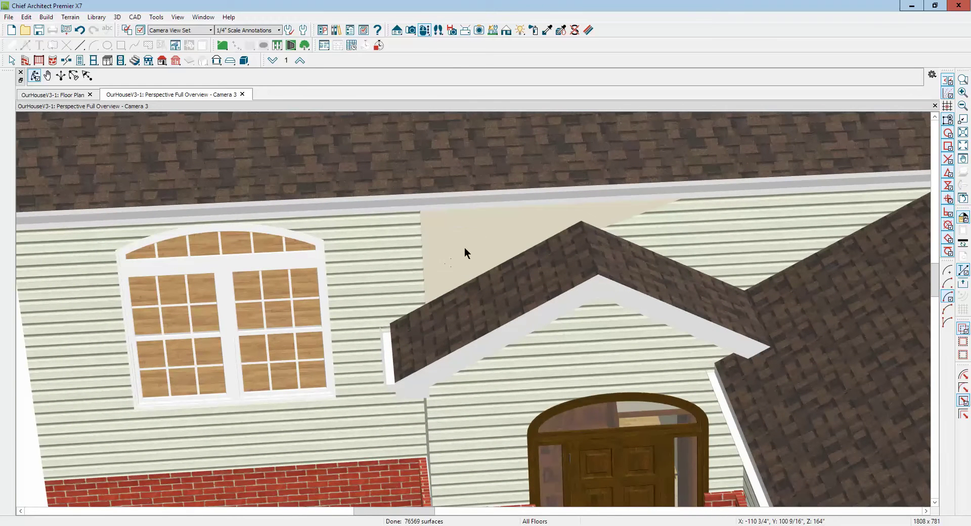
Step: Lower the top edge of the narrow wall piece beside the arched window so it slopes along the entry roof
{"action": "left_click", "coordinate": [478, 229]}
{"action": "left_click", "coordinate": [515, 232]}
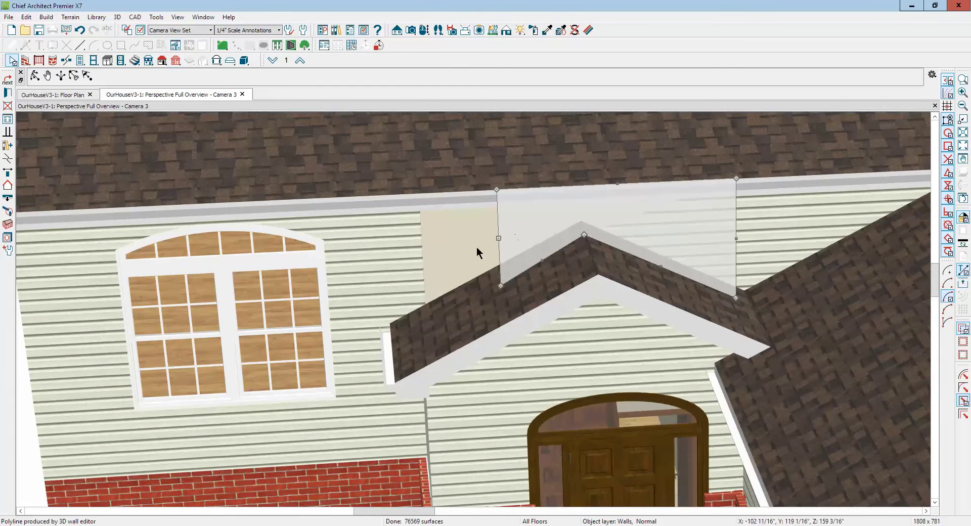
{"action": "left_click", "coordinate": [460, 248]}
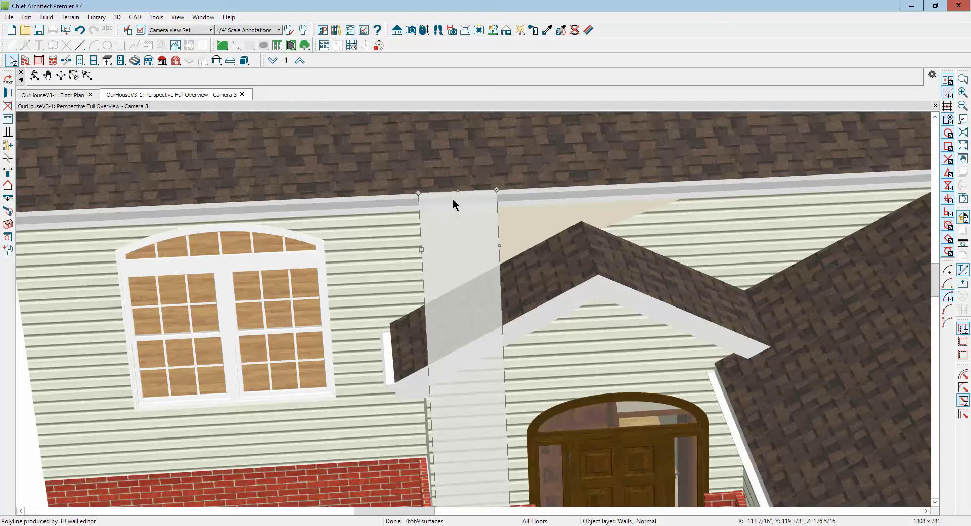
{"action": "left_click_drag", "start_coordinate": [457, 193], "coordinate": [425, 321]}
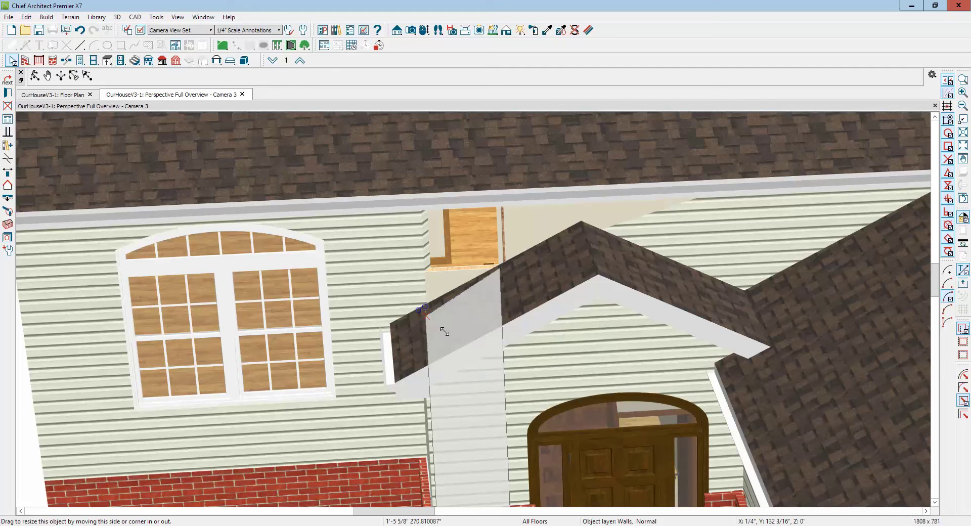
{"action": "left_click_drag", "start_coordinate": [460, 358], "coordinate": [459, 357]}
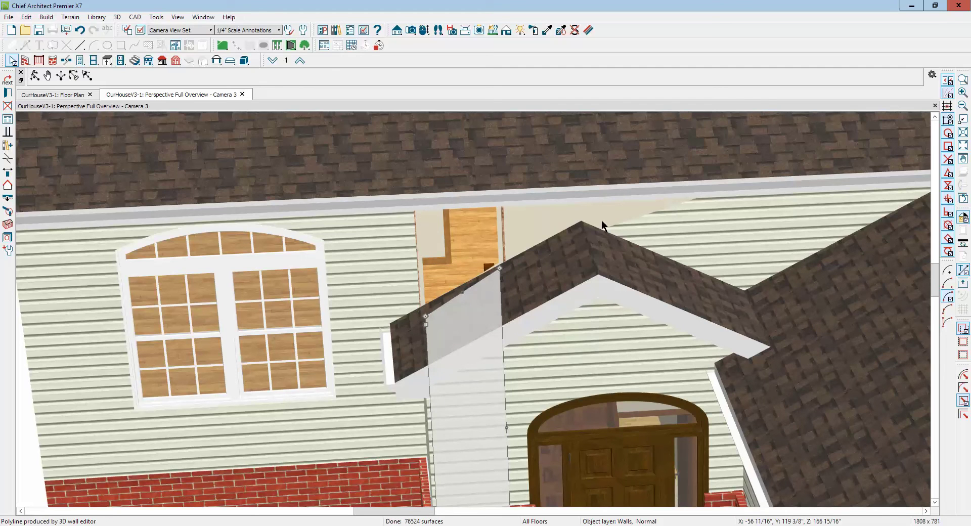
Step: Extend the gable-notched wall above the entry roof toward the arched window to cover the opening beside it
{"action": "left_click", "coordinate": [635, 223]}
{"action": "left_click_drag", "start_coordinate": [498, 246], "coordinate": [416, 266]}
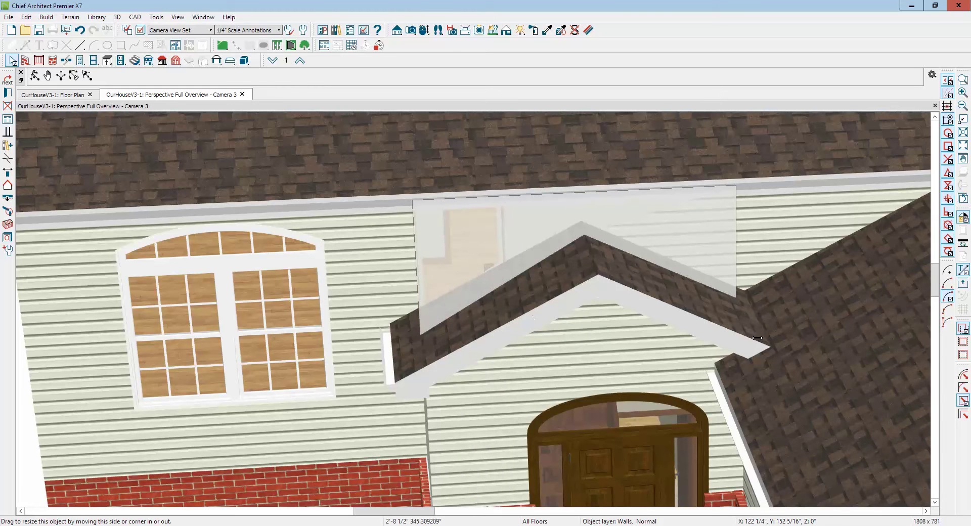
{"action": "key", "text": "Escape"}
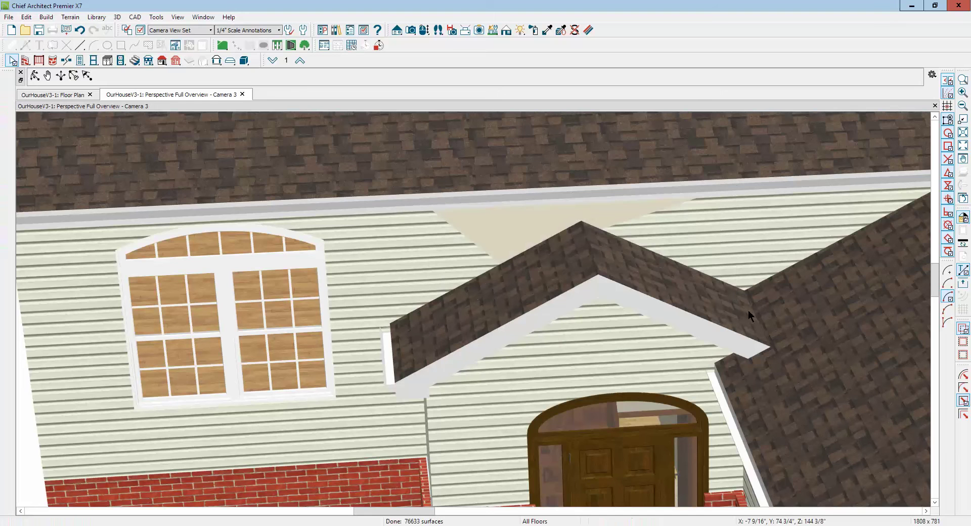
Step: Examine which walls surround the beige patch above the entry roof, selecting the upper wall and the front door wall without changing them
{"action": "left_click", "coordinate": [517, 218]}
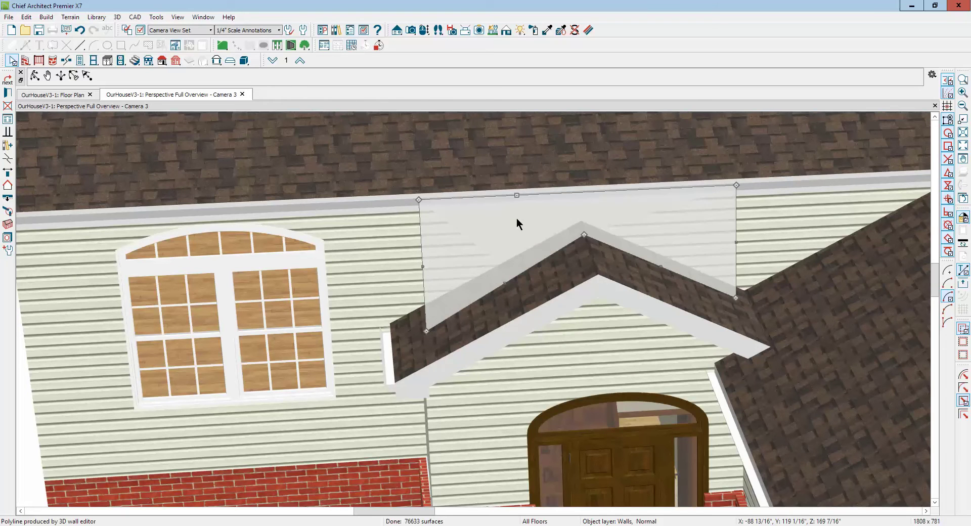
{"action": "key", "text": "Escape"}
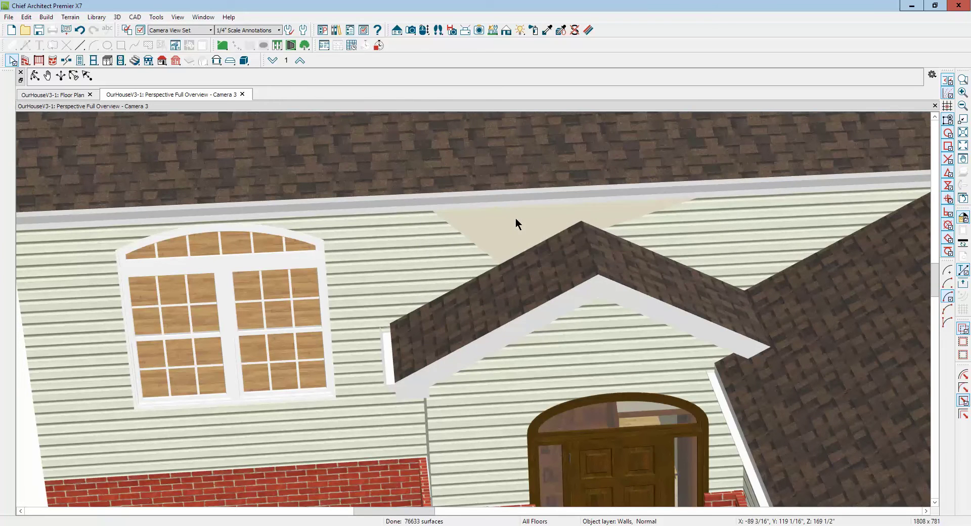
{"action": "left_click", "coordinate": [574, 30]}
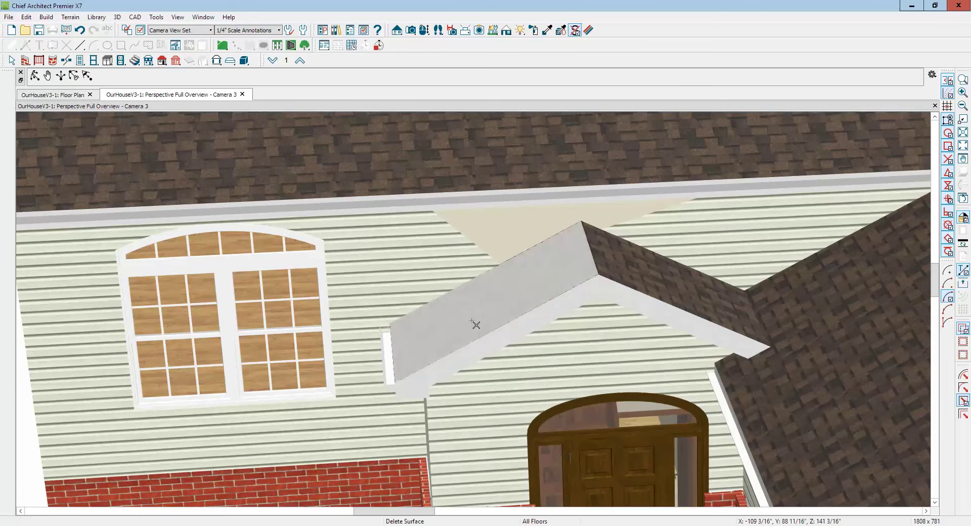
{"action": "key", "text": "space"}
{"action": "left_click", "coordinate": [510, 235]}
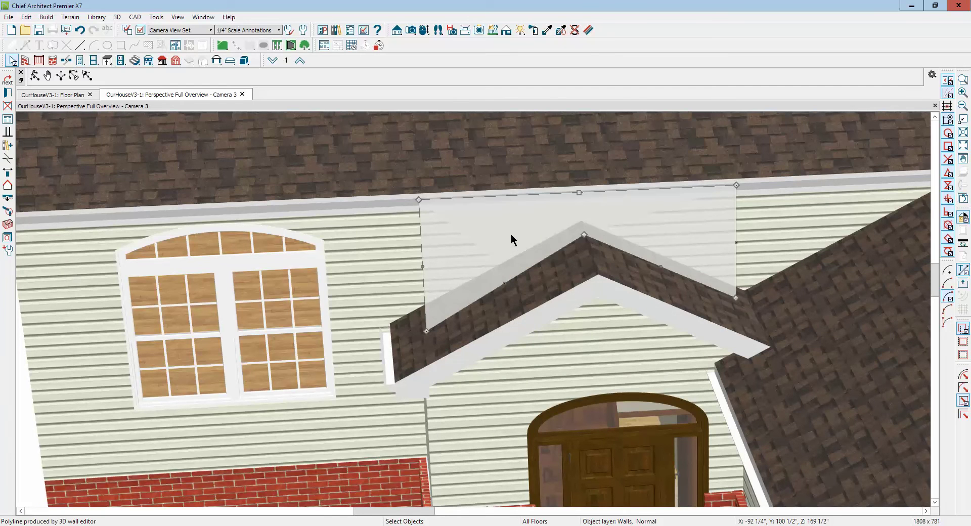
{"action": "key", "text": "Delete"}
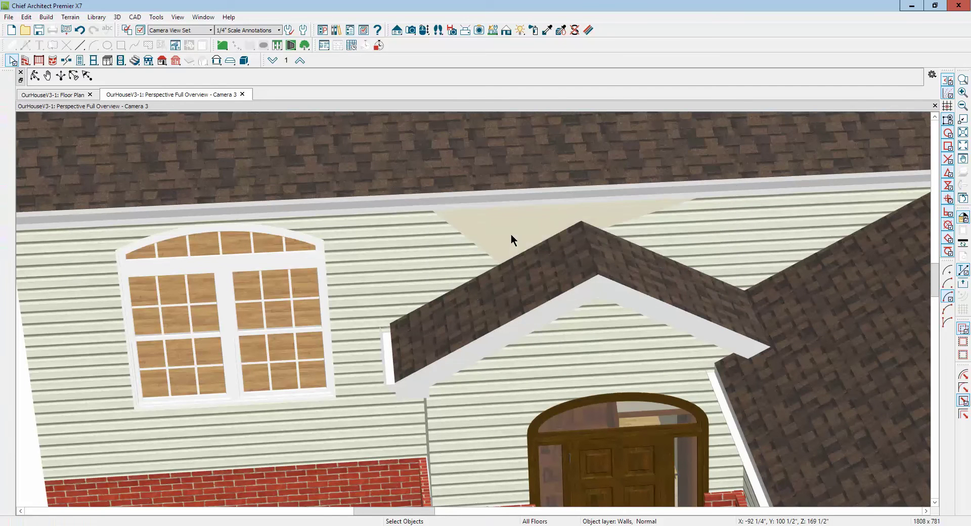
{"action": "left_click", "coordinate": [441, 270]}
{"action": "key", "text": "Escape"}
{"action": "left_click", "coordinate": [464, 402]}
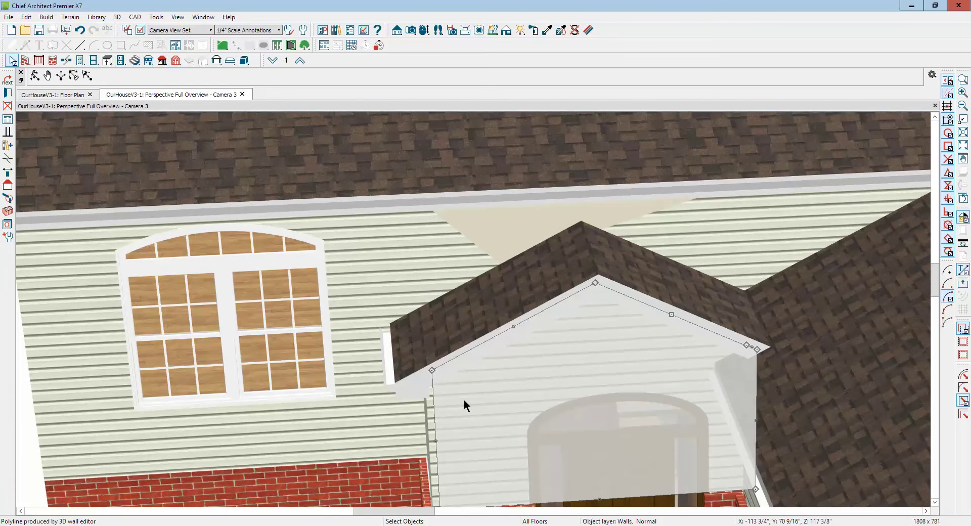
{"action": "key", "text": "Escape"}
Step: Return to the floor plan and create a cross section view from the stairwell looking toward the front entry
{"action": "key", "text": "ctrl+Tab"}
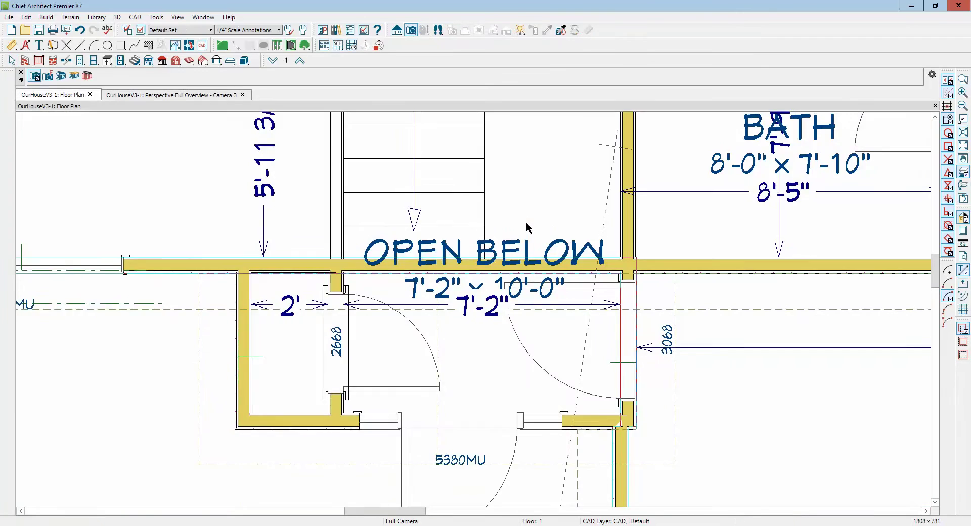
{"action": "key", "text": "ctrl+Tab"}
{"action": "key", "text": "ctrl+Tab"}
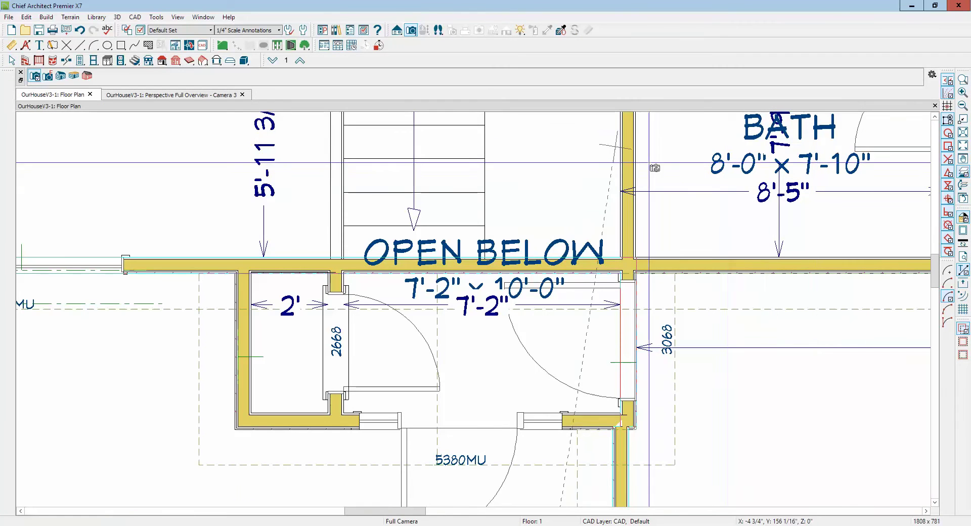
{"action": "left_click", "coordinate": [411, 31]}
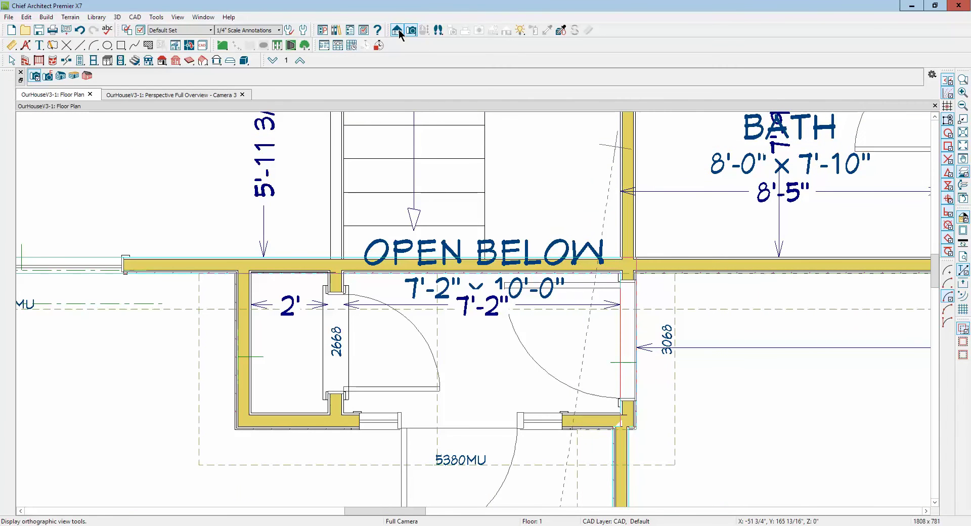
{"action": "left_click_drag", "start_coordinate": [525, 200], "coordinate": [533, 178]}
{"action": "scroll", "coordinate": [531, 221], "scroll_direction": "up", "scroll_amount": 1}
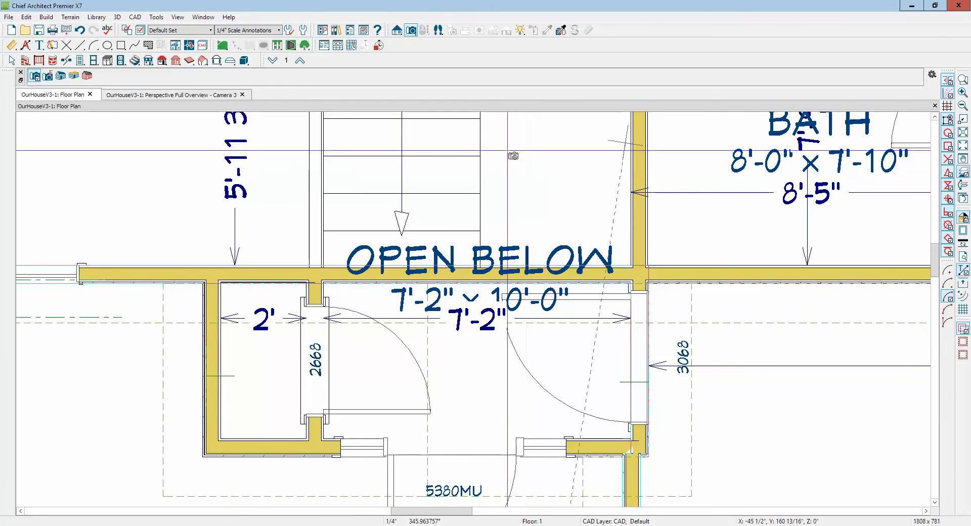
{"action": "left_click", "coordinate": [397, 30]}
{"action": "left_click_drag", "start_coordinate": [515, 139], "coordinate": [514, 162]}
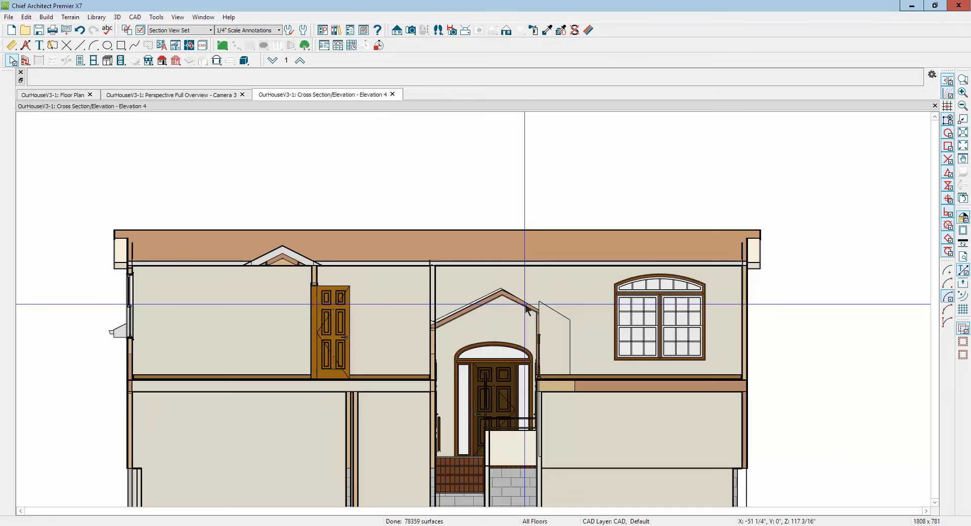
Step: Remove the narrow wall piece beside the entry roof in the cross section, and inspect the gable-notched wall above the front door
{"action": "scroll", "coordinate": [581, 276], "scroll_direction": "up", "scroll_amount": 1}
{"action": "scroll", "coordinate": [586, 279], "scroll_direction": "up", "scroll_amount": 1}
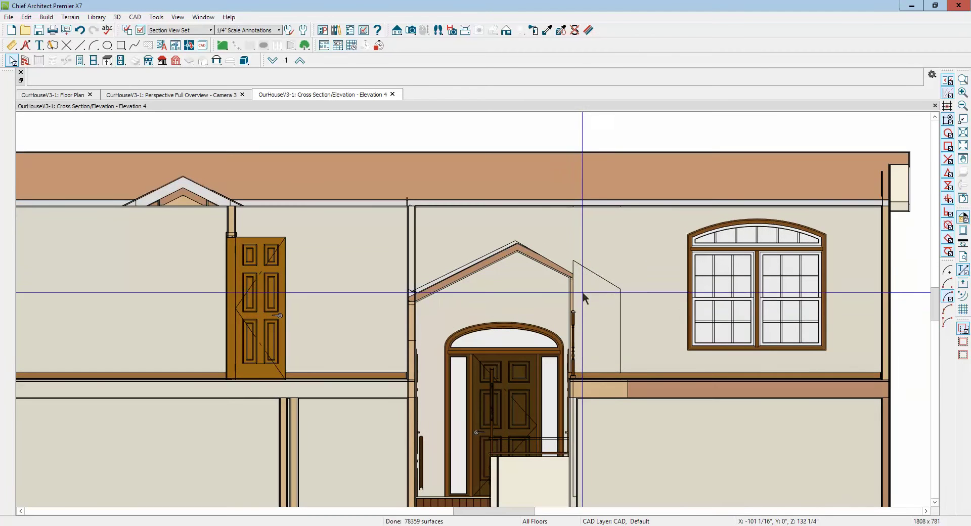
{"action": "left_click", "coordinate": [582, 310]}
{"action": "scroll", "coordinate": [589, 308], "scroll_direction": "down", "scroll_amount": 2}
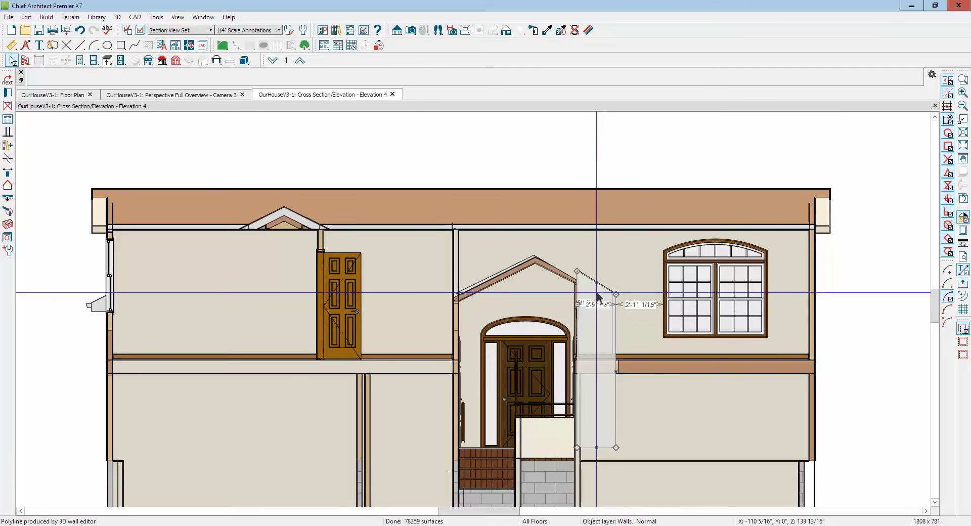
{"action": "left_click", "coordinate": [597, 293]}
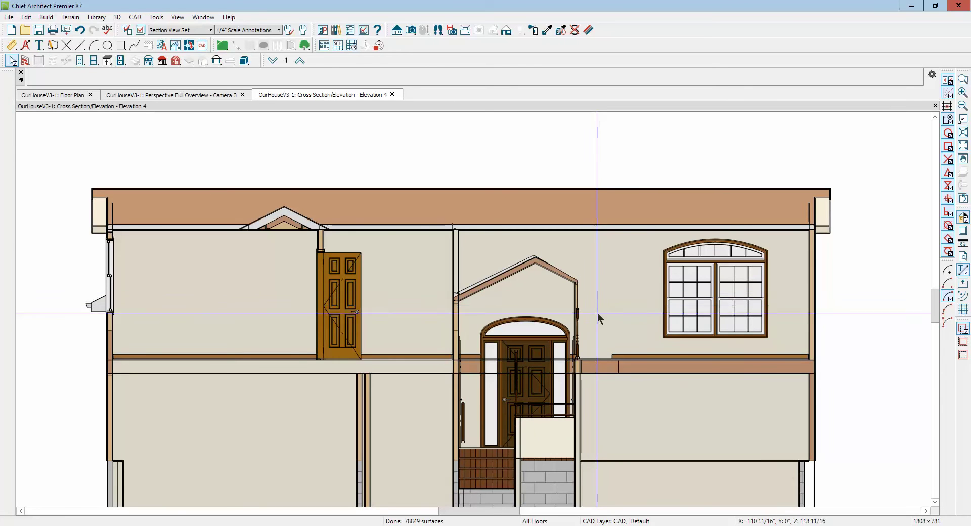
{"action": "left_click", "coordinate": [607, 302]}
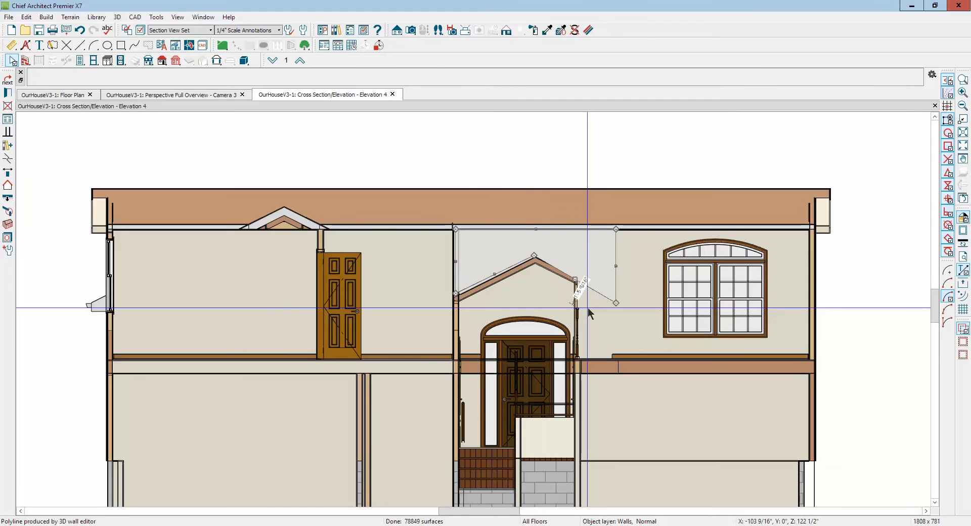
{"action": "key", "text": "Escape"}
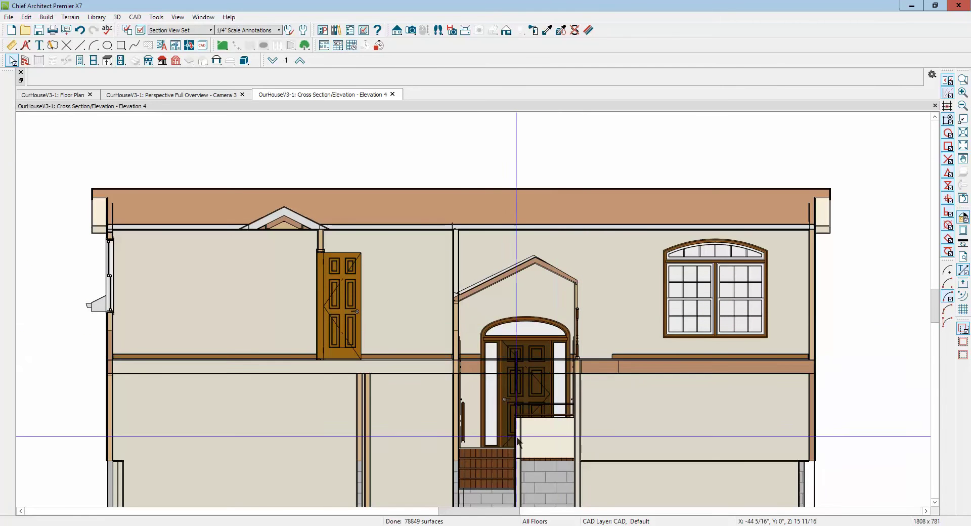
Step: Switch to the Roofing Ruckus forum topic in Chrome, examine the foyer photo at full size, and return to Chief Architect
{"action": "mouse_move", "coordinate": [296, 525]}
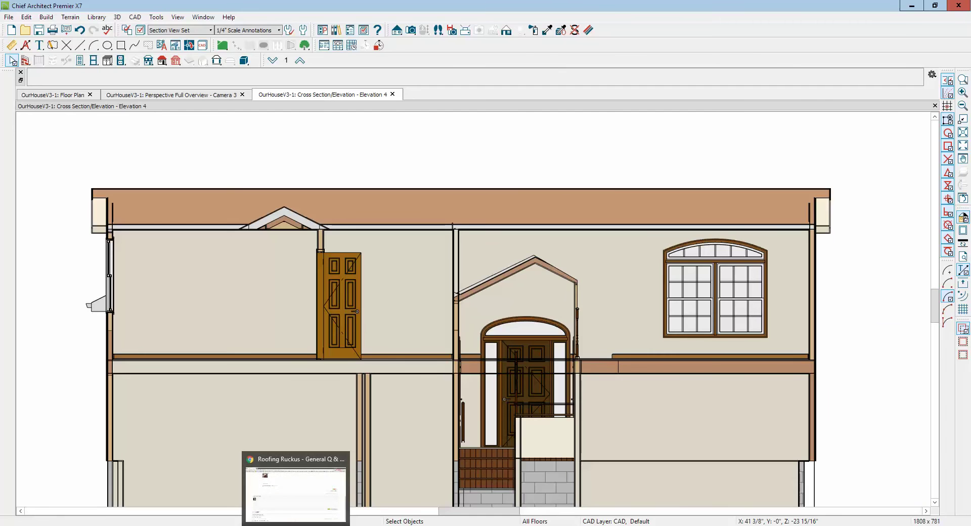
{"action": "left_click", "coordinate": [296, 491]}
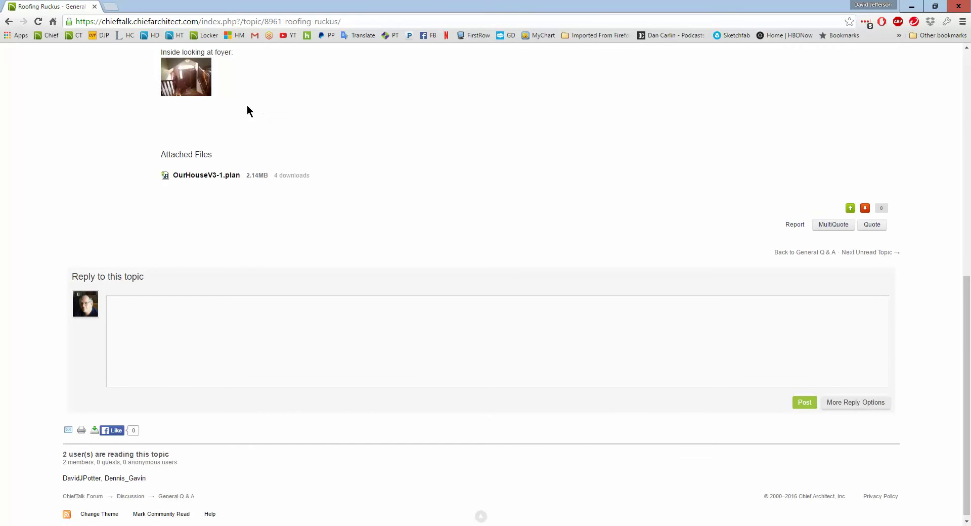
{"action": "left_click", "coordinate": [192, 89]}
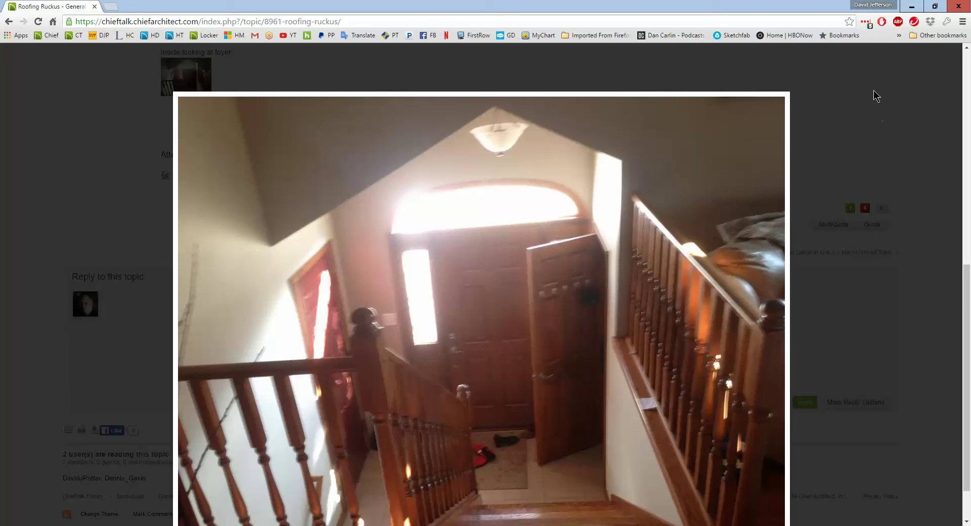
{"action": "scroll", "coordinate": [765, 354], "scroll_direction": "down", "scroll_amount": 1}
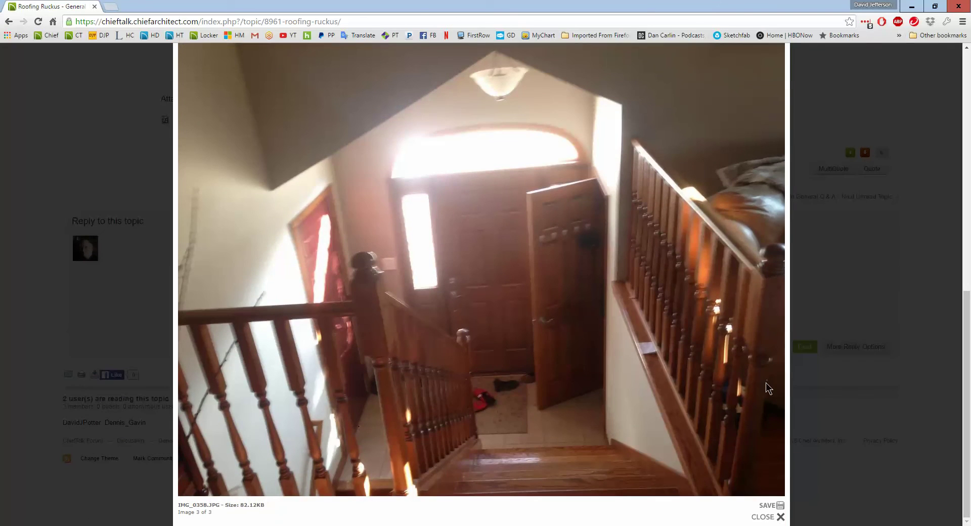
{"action": "left_click", "coordinate": [779, 518]}
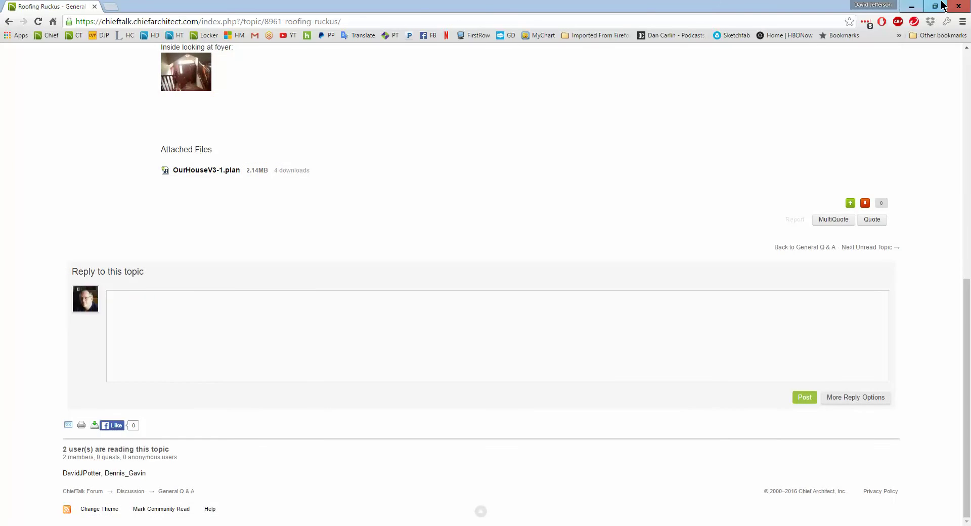
{"action": "left_click", "coordinate": [910, 7]}
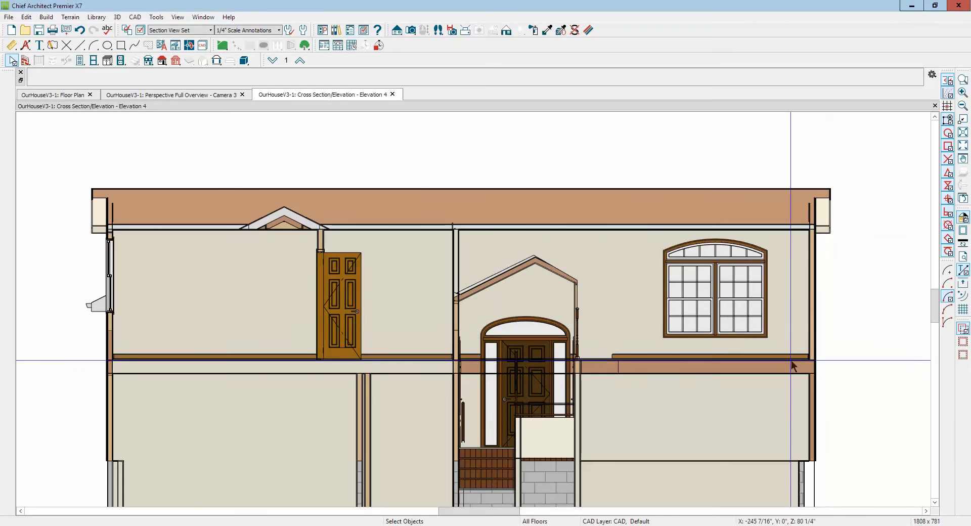
Step: Lower the gable notch of the wall above the entry by about 6 inches and realign its peak and far lower corner
{"action": "scroll", "coordinate": [500, 273], "scroll_direction": "up", "scroll_amount": 3}
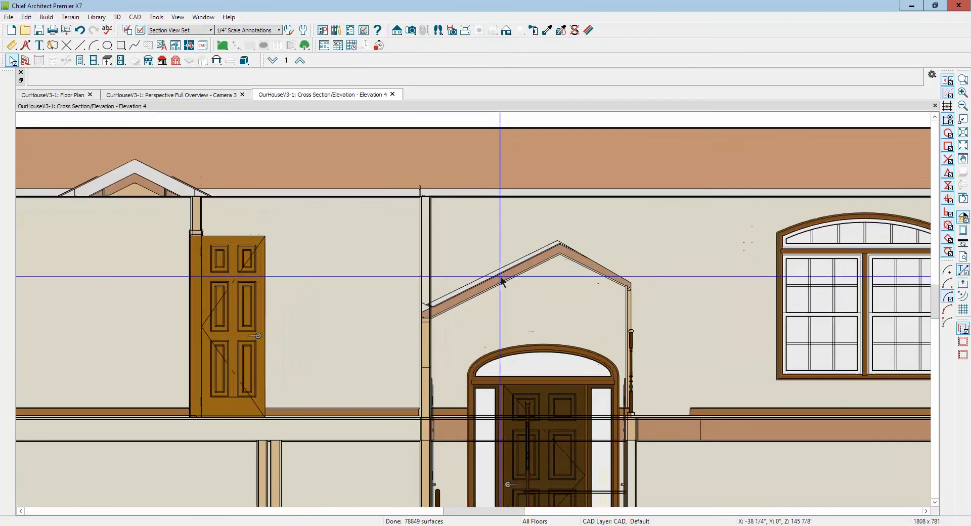
{"action": "left_click", "coordinate": [499, 262]}
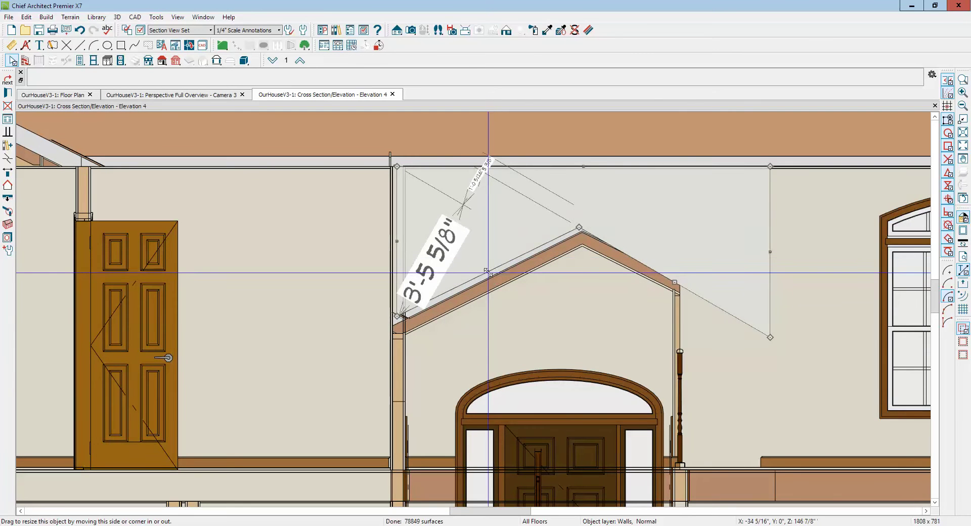
{"action": "left_click_drag", "start_coordinate": [491, 266], "coordinate": [493, 290]}
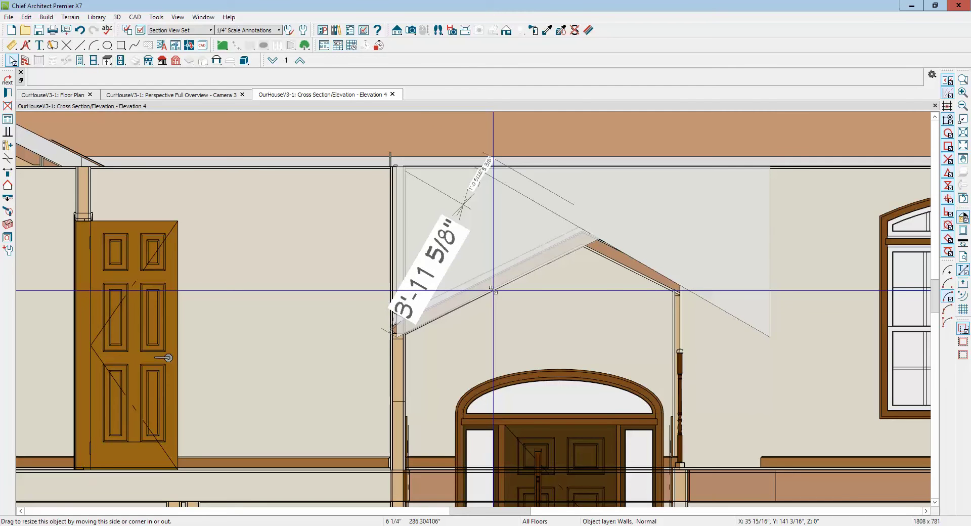
{"action": "left_click_drag", "start_coordinate": [493, 290], "coordinate": [493, 291]}
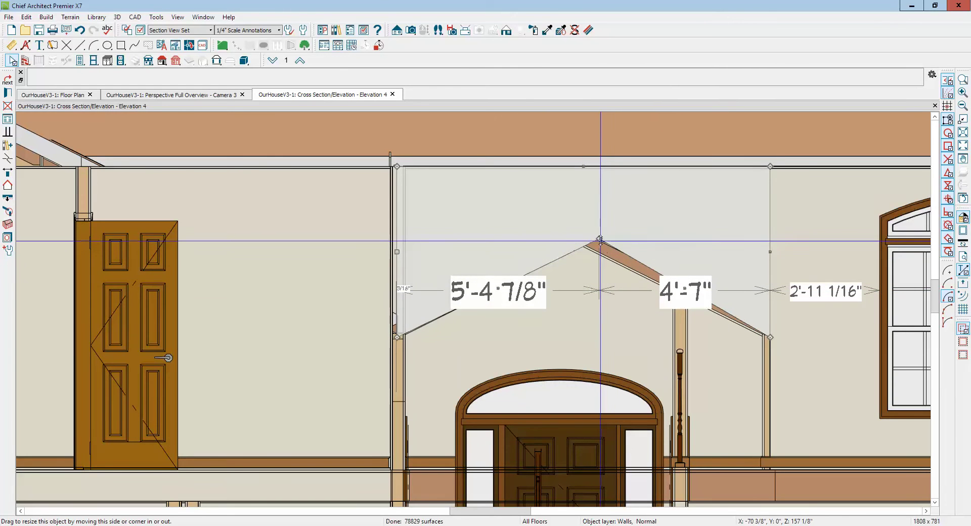
{"action": "left_click_drag", "start_coordinate": [598, 237], "coordinate": [583, 246]}
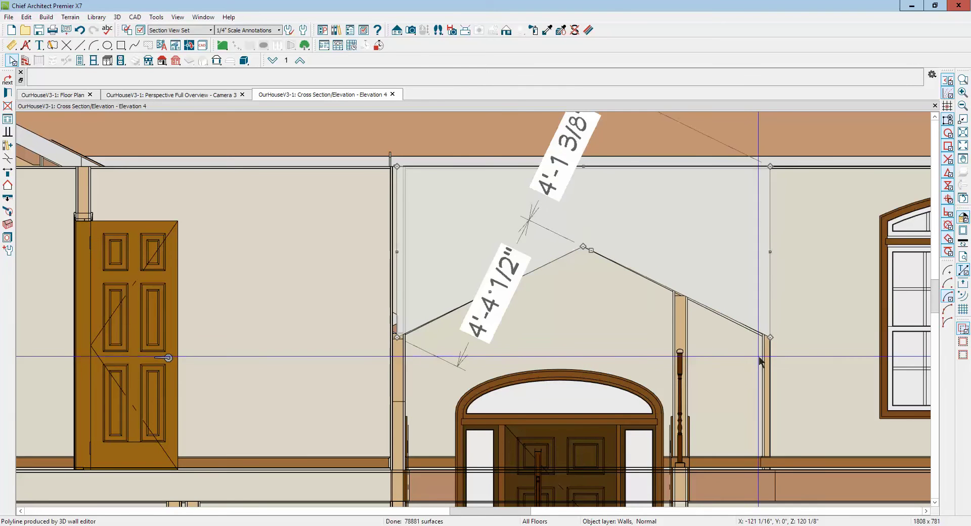
{"action": "left_click_drag", "start_coordinate": [768, 337], "coordinate": [770, 341]}
{"action": "scroll", "coordinate": [794, 348], "scroll_direction": "down", "scroll_amount": 1}
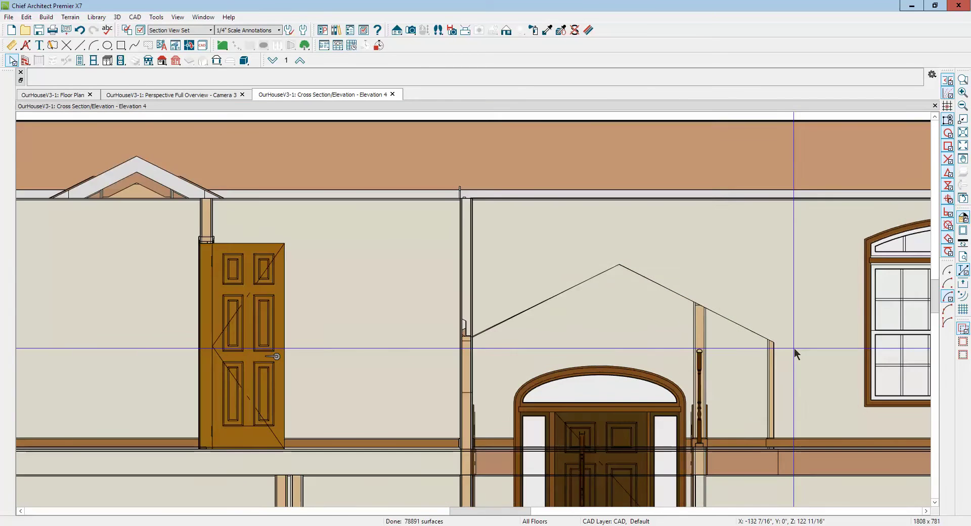
{"action": "scroll", "coordinate": [794, 348], "scroll_direction": "down", "scroll_amount": 1}
{"action": "scroll", "coordinate": [794, 348], "scroll_direction": "down", "scroll_amount": 1}
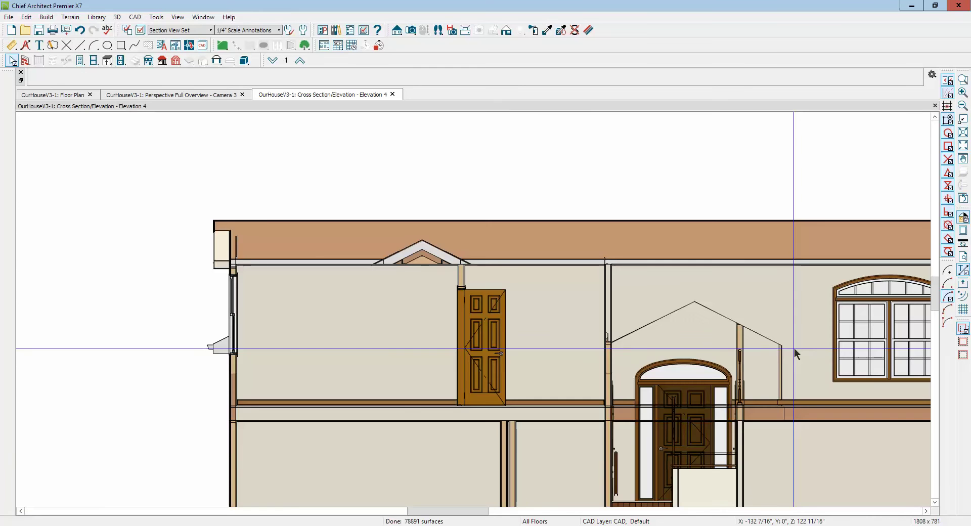
{"action": "scroll", "coordinate": [794, 348], "scroll_direction": "down", "scroll_amount": 1}
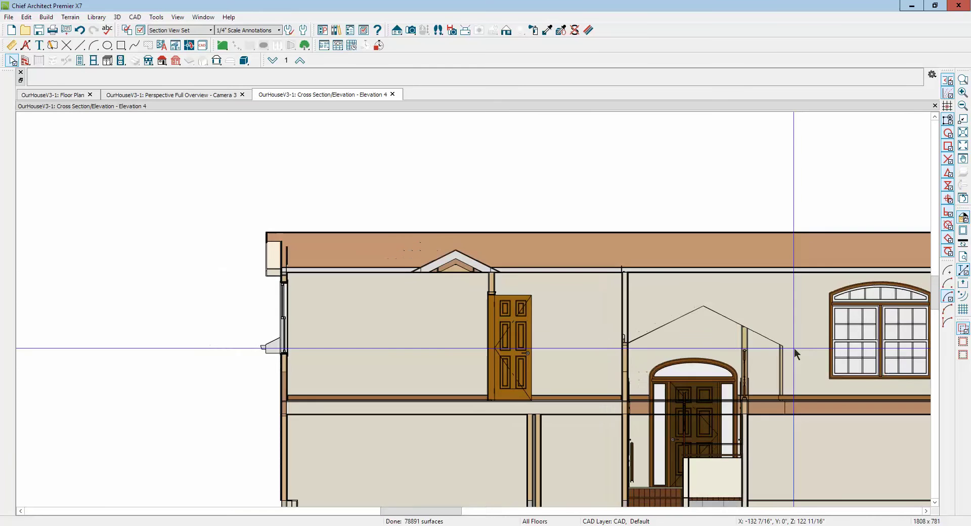
Step: Close the cross section view and check the siding above the entry roof in the exterior camera view
{"action": "left_click", "coordinate": [935, 106]}
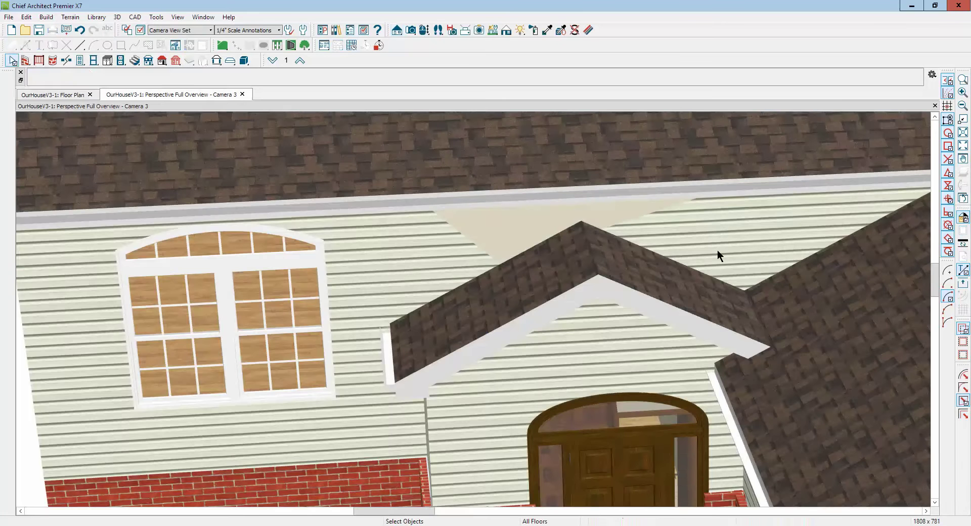
{"action": "scroll", "coordinate": [665, 253], "scroll_direction": "up", "scroll_amount": 1}
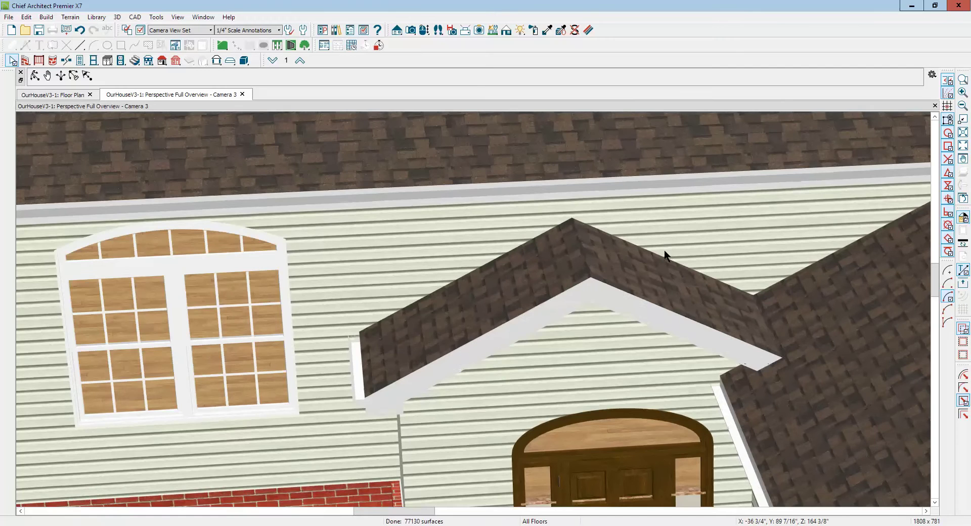
{"action": "scroll", "coordinate": [666, 252], "scroll_direction": "down", "scroll_amount": 2}
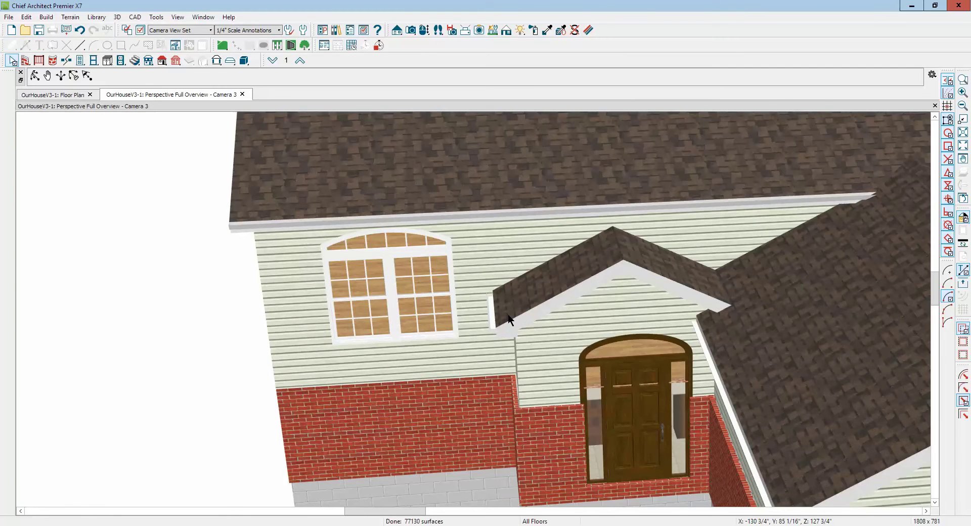
{"action": "scroll", "coordinate": [506, 311], "scroll_direction": "down", "scroll_amount": 2}
Step: Examine the wood strip crossing the front door and sidelights, then view the whole front of the house
{"action": "scroll", "coordinate": [610, 362], "scroll_direction": "up", "scroll_amount": 3}
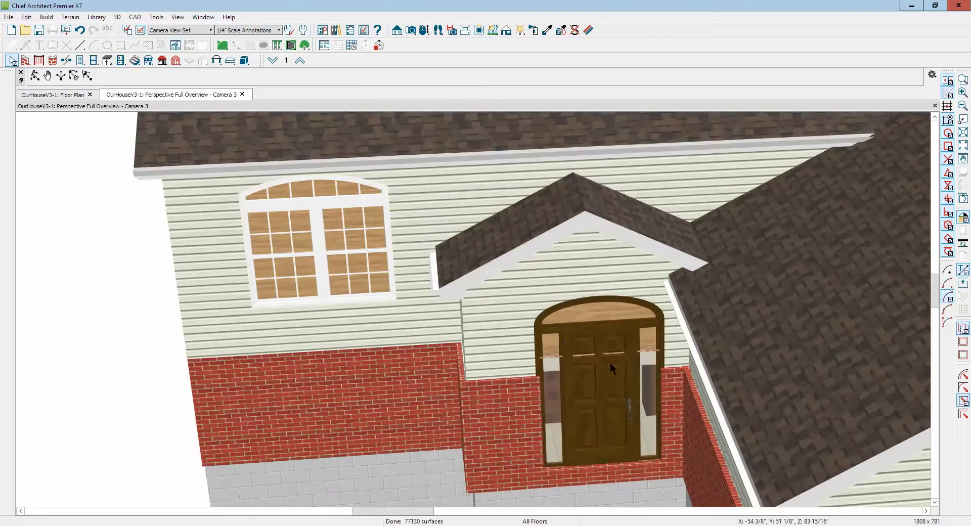
{"action": "scroll", "coordinate": [610, 362], "scroll_direction": "up", "scroll_amount": 4}
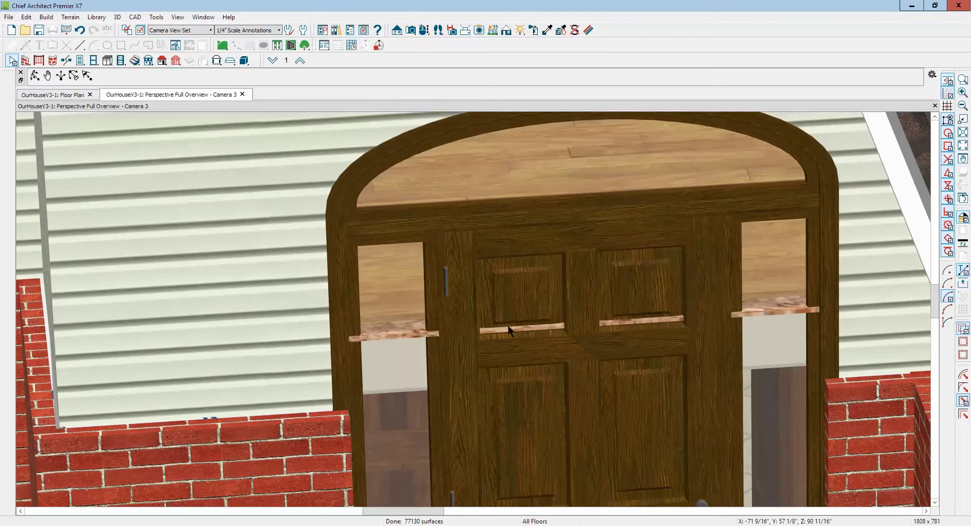
{"action": "left_click", "coordinate": [422, 338]}
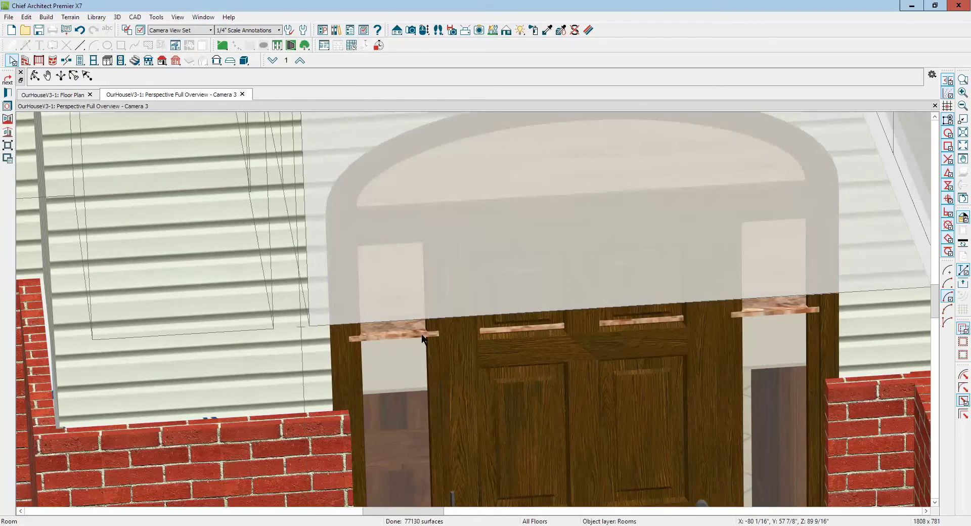
{"action": "scroll", "coordinate": [422, 338], "scroll_direction": "down", "scroll_amount": 5}
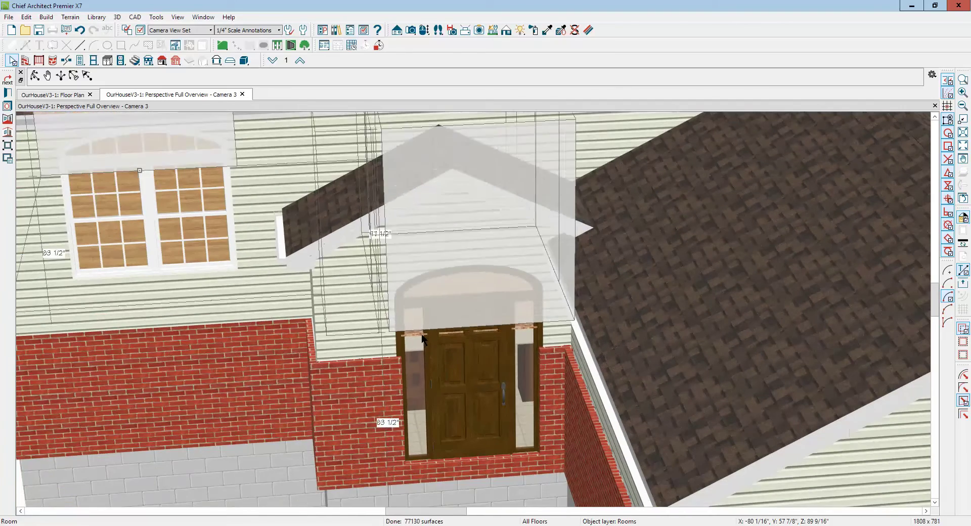
{"action": "key", "text": "Escape"}
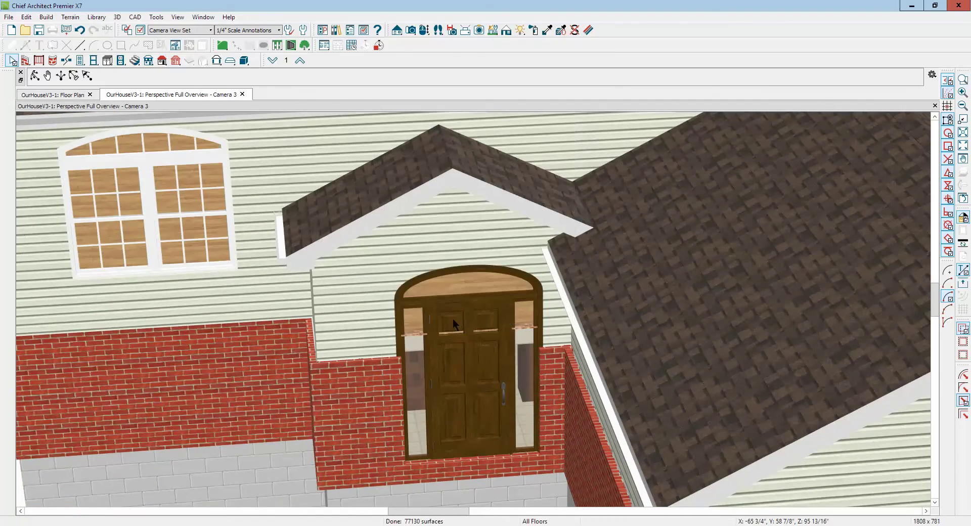
{"action": "scroll", "coordinate": [436, 304], "scroll_direction": "down", "scroll_amount": 5}
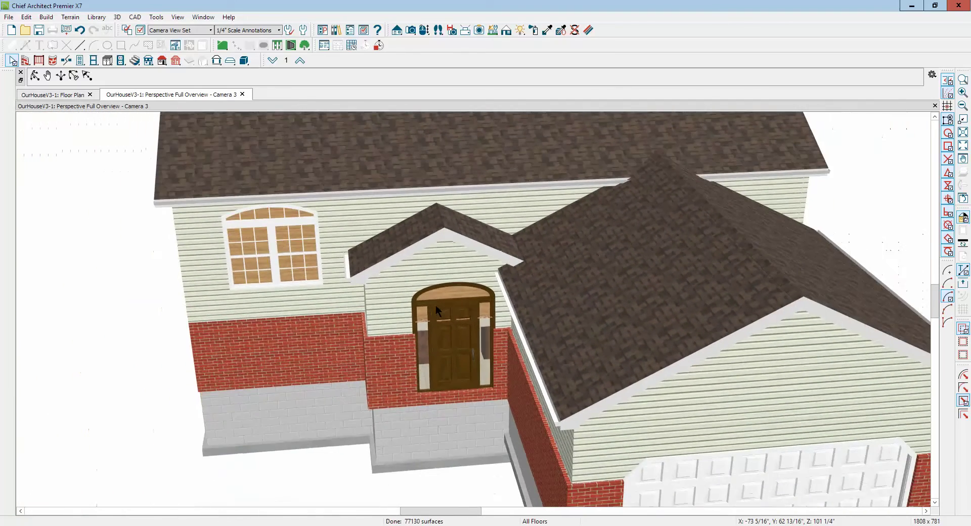
{"action": "scroll", "coordinate": [435, 305], "scroll_direction": "down", "scroll_amount": 2}
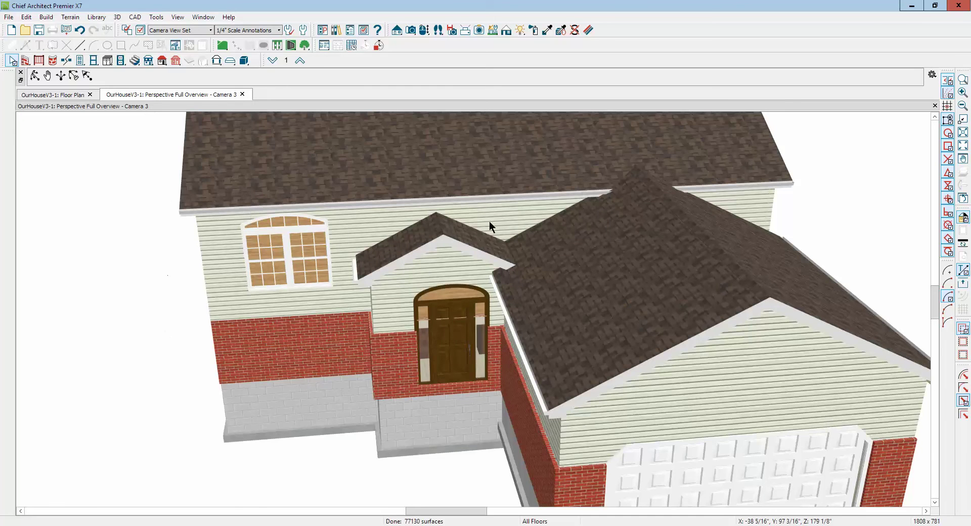
Step: Close the camera view and delete the gable line in front of the arched window's wall in the floor plan
{"action": "left_click", "coordinate": [935, 106]}
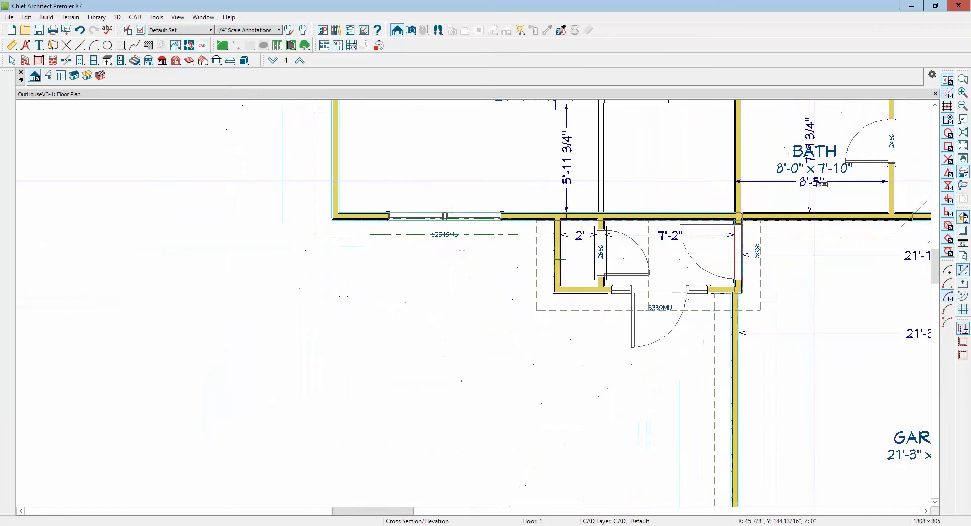
{"action": "scroll", "coordinate": [473, 235], "scroll_direction": "up", "scroll_amount": 4}
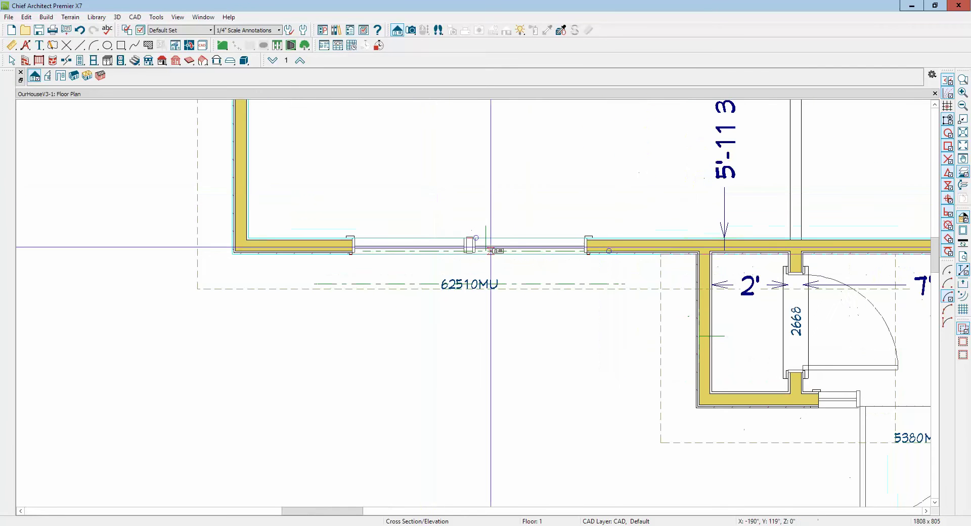
{"action": "left_click", "coordinate": [356, 284]}
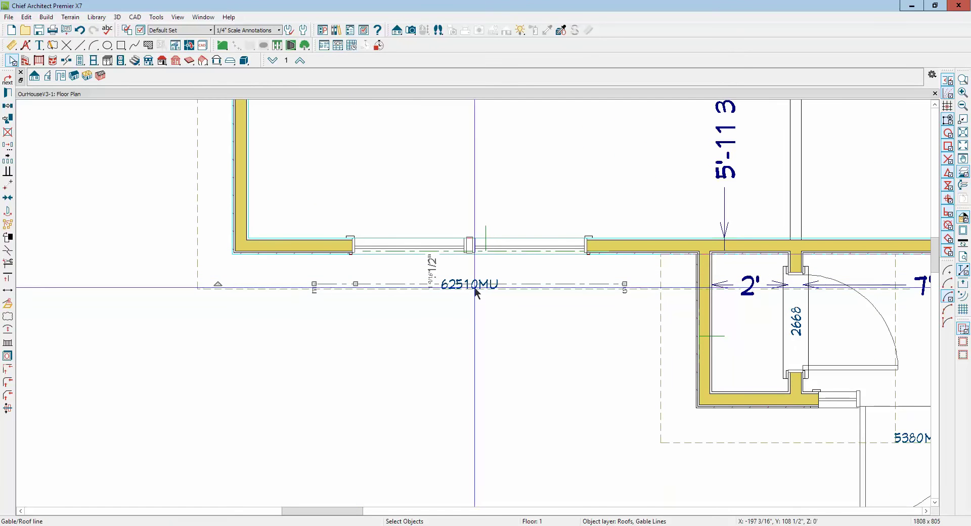
{"action": "left_click", "coordinate": [422, 305]}
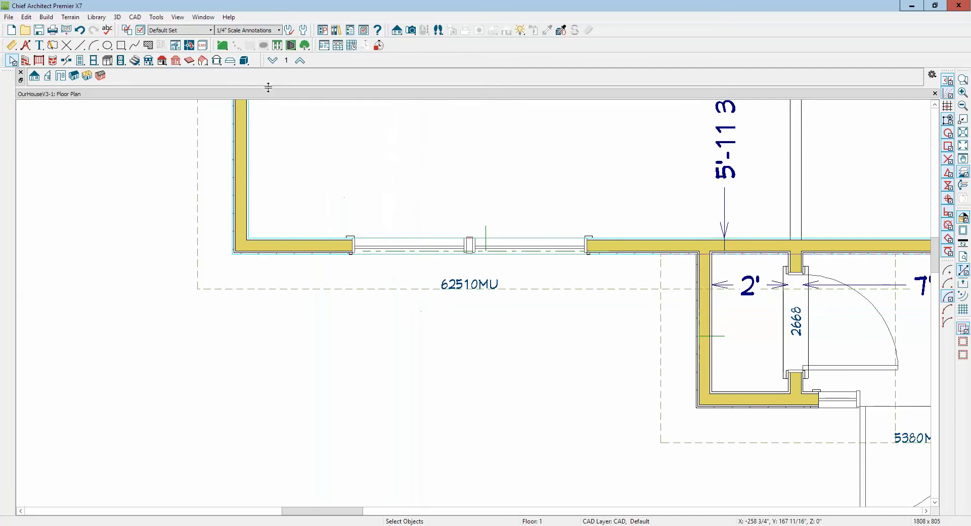
Step: Draw two facing roof planes from the outer sides of the arched window and join them at a centre ridge
{"action": "left_click", "coordinate": [162, 61]}
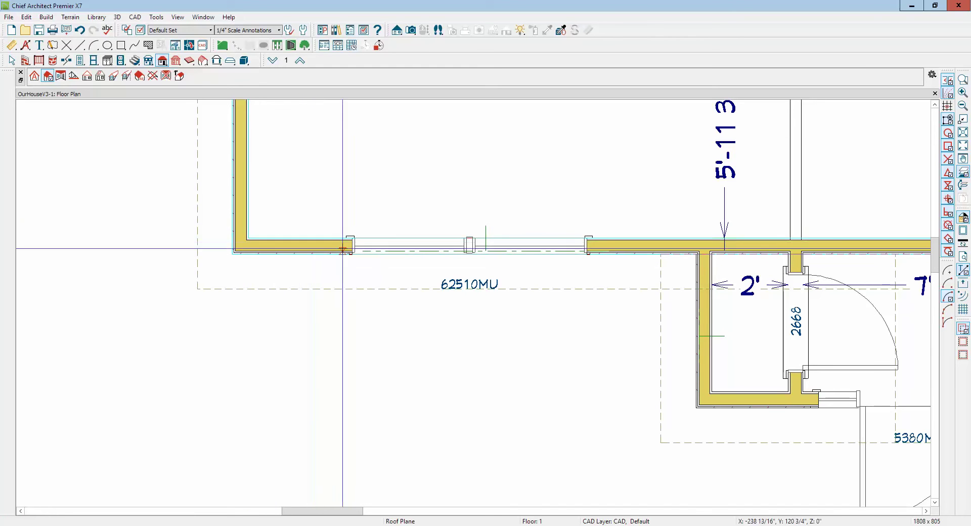
{"action": "mouse_move", "coordinate": [349, 241]}
{"action": "left_mouse_down"}
{"action": "mouse_move", "coordinate": [349, 278]}
{"action": "mouse_move", "coordinate": [477, 265]}
{"action": "mouse_move", "coordinate": [469, 263]}
{"action": "left_mouse_up"}
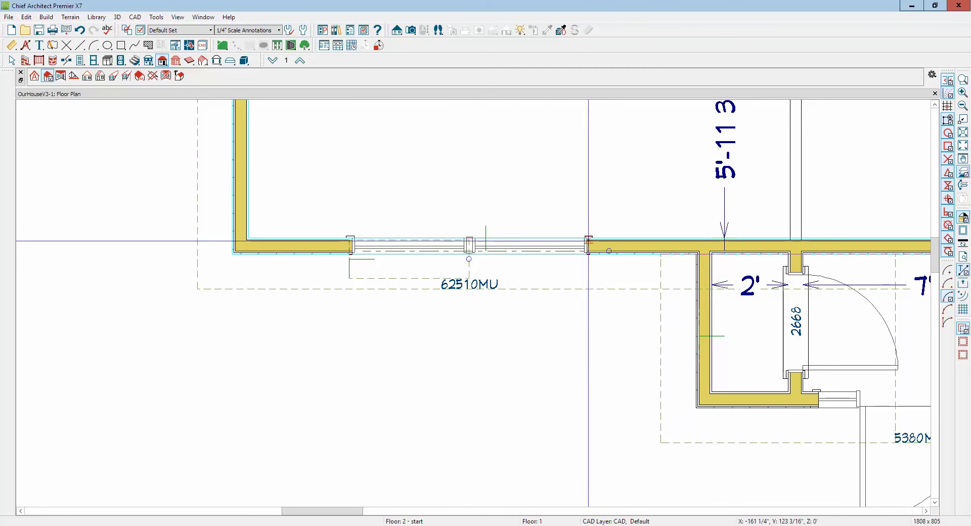
{"action": "left_click_drag", "start_coordinate": [586, 239], "coordinate": [478, 271]}
{"action": "right_click", "coordinate": [478, 270]}
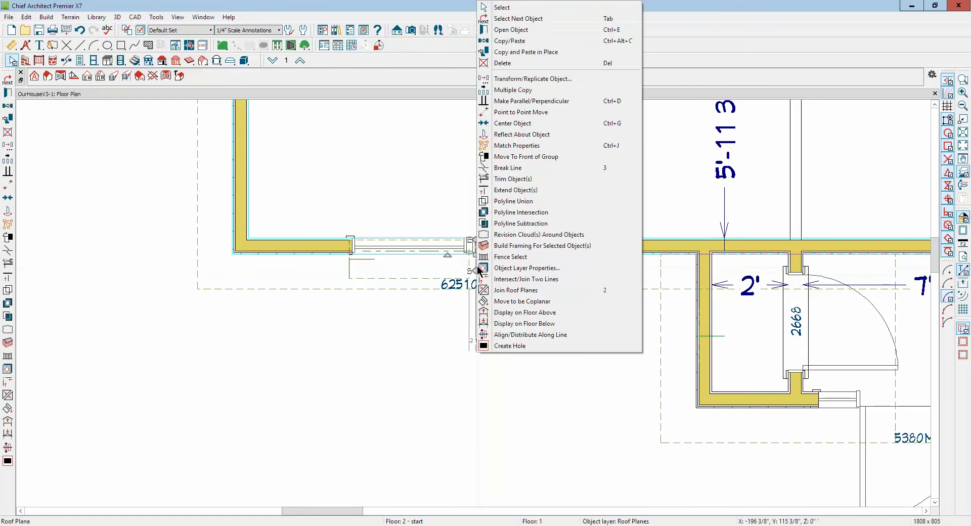
{"action": "left_click", "coordinate": [483, 291]}
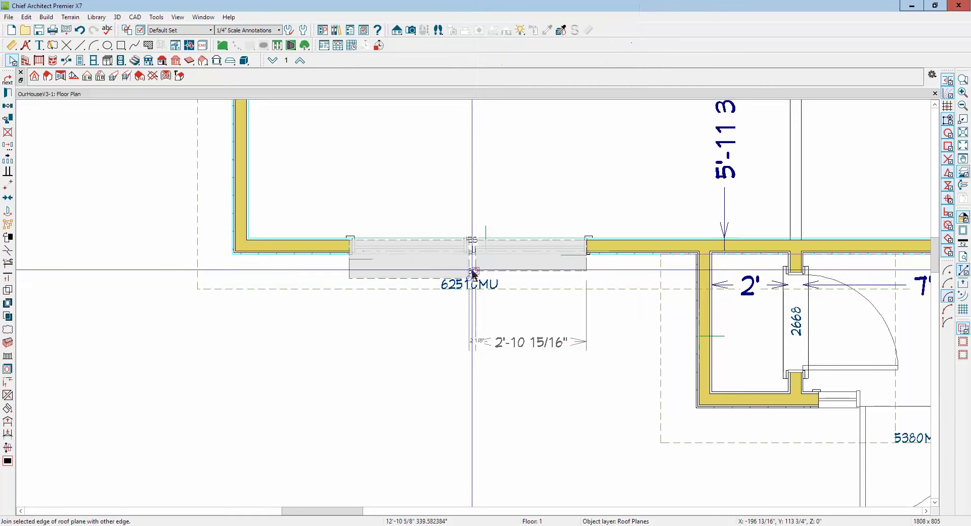
{"action": "left_click", "coordinate": [468, 267]}
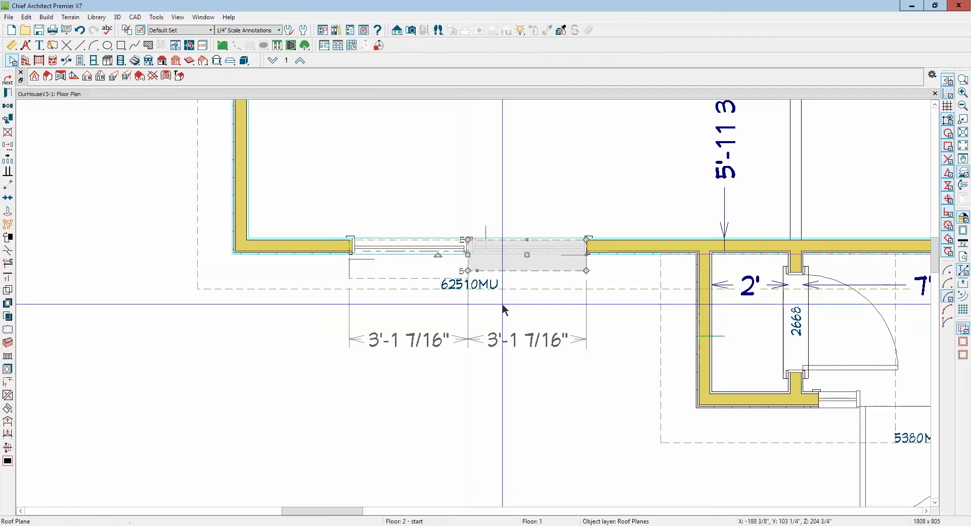
{"action": "left_click", "coordinate": [502, 306]}
Step: Extend the front edges of both window roof planes out to the main roof's eave line
{"action": "left_click", "coordinate": [521, 276]}
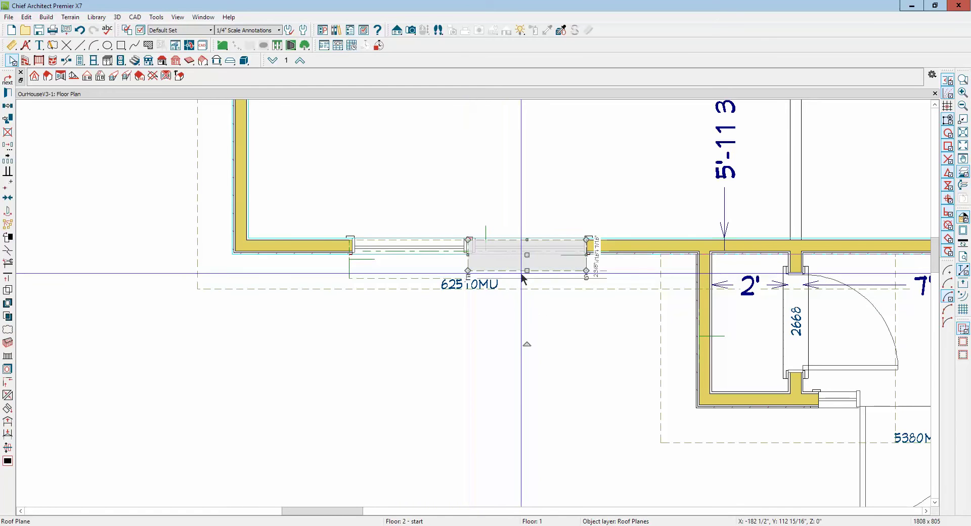
{"action": "left_click_drag", "start_coordinate": [522, 276], "coordinate": [529, 288]}
{"action": "left_click", "coordinate": [400, 275]}
{"action": "left_click", "coordinate": [401, 278]}
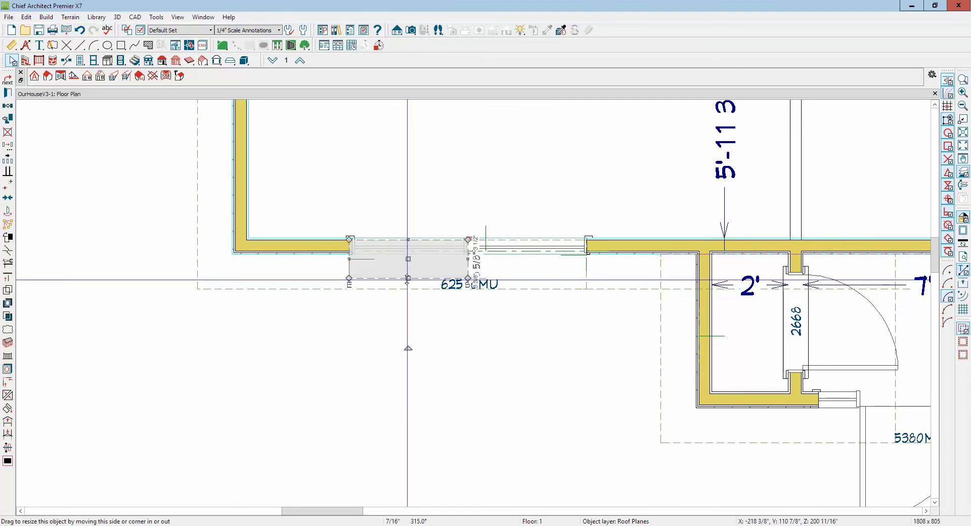
{"action": "left_click_drag", "start_coordinate": [407, 280], "coordinate": [410, 289]}
{"action": "left_click", "coordinate": [479, 272]}
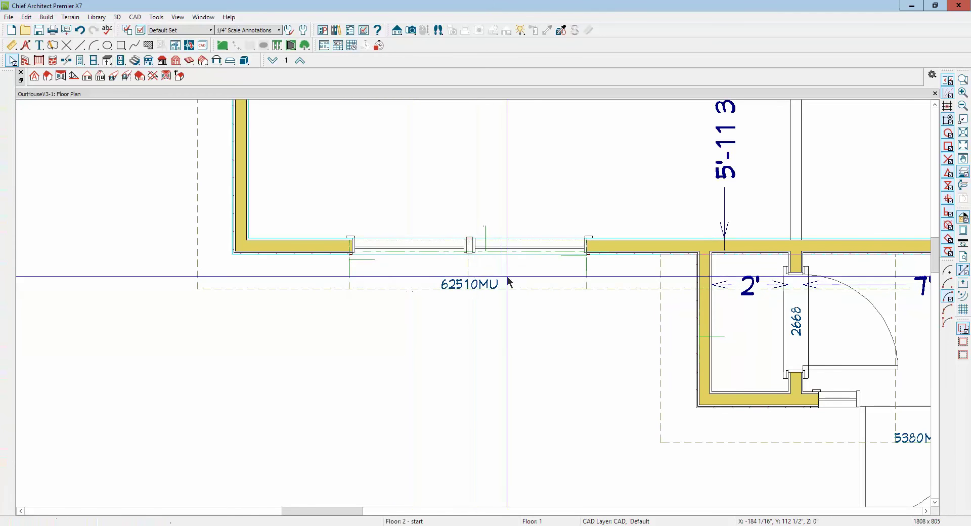
Step: Select both window roof planes together and nudge them slightly toward the entry to align them with the window opening
{"action": "left_click", "coordinate": [374, 288]}
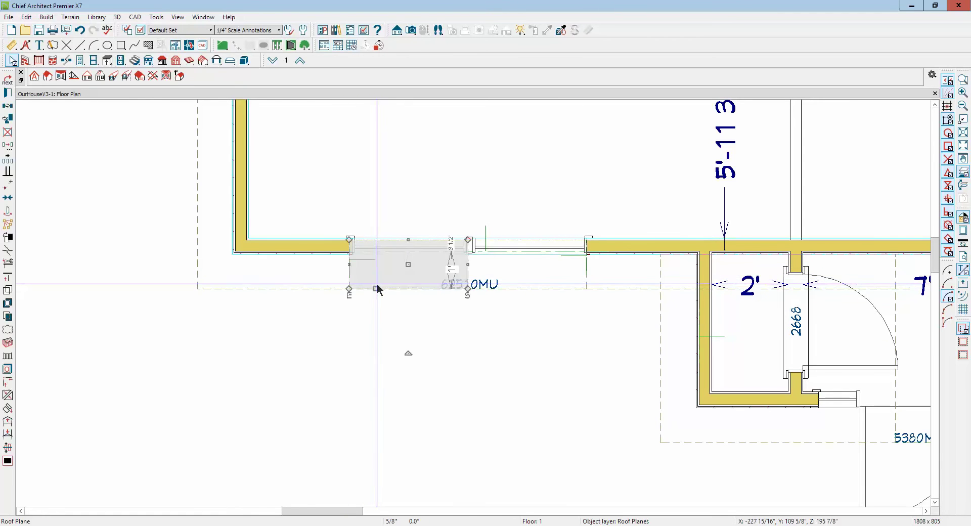
{"action": "left_click", "coordinate": [538, 284], "text": "shift"}
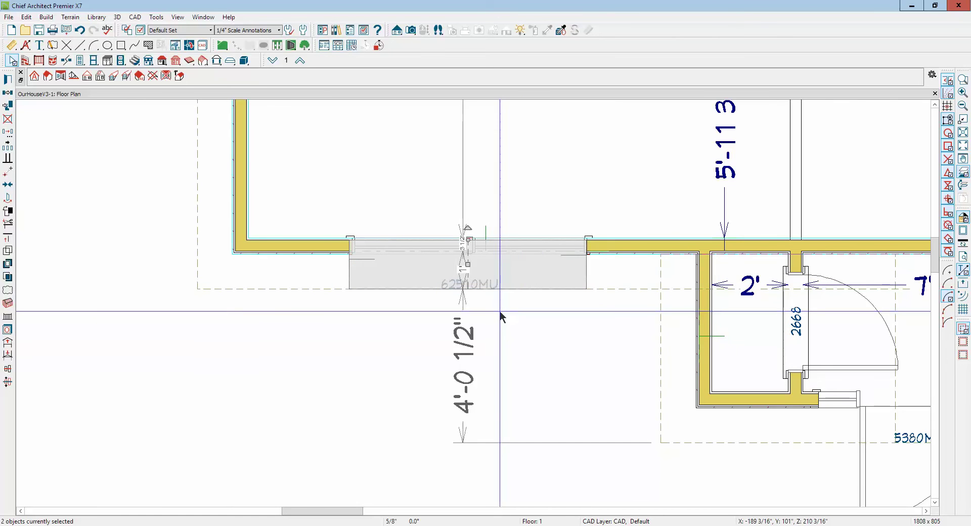
{"action": "key", "text": "Right"}
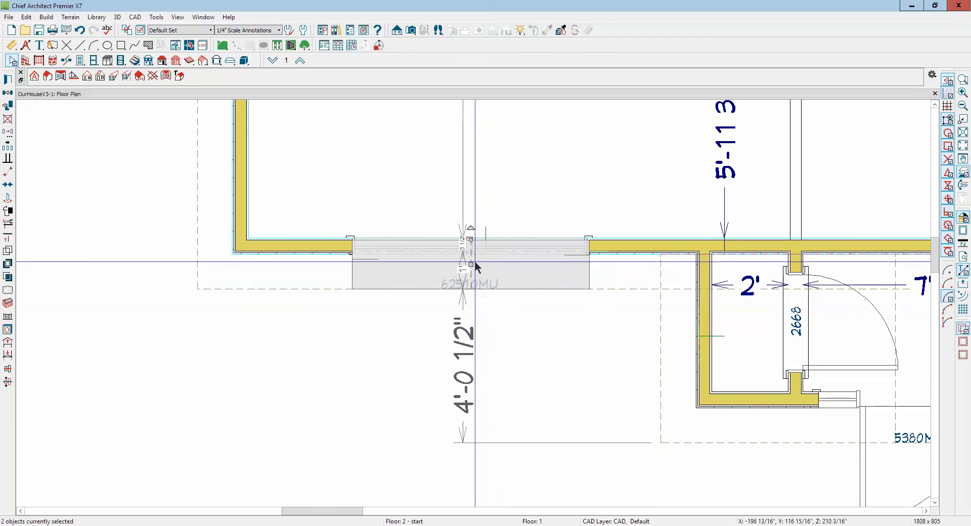
Step: Enable snap grid and units in the general plan defaults with a snap unit of .5 inch
{"action": "scroll", "coordinate": [474, 263], "scroll_direction": "up", "scroll_amount": 3}
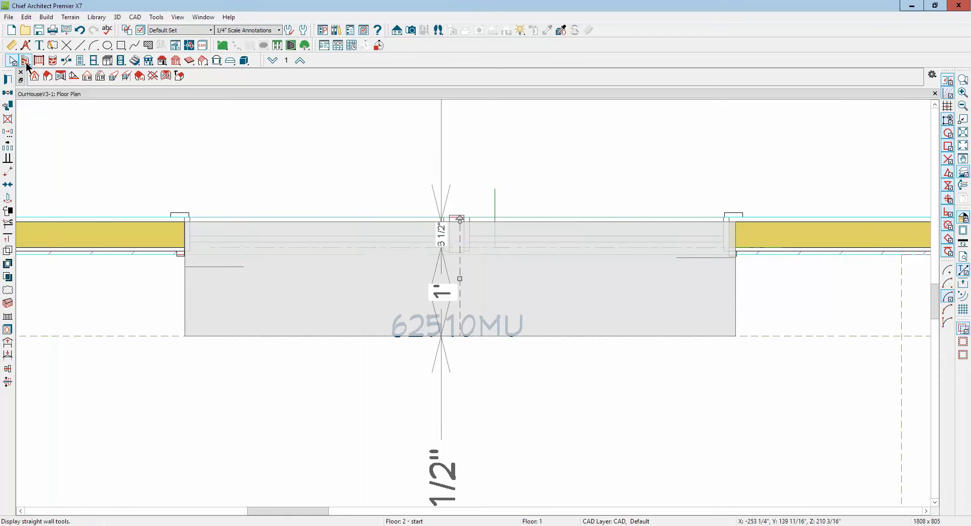
{"action": "double_click", "coordinate": [14, 61]}
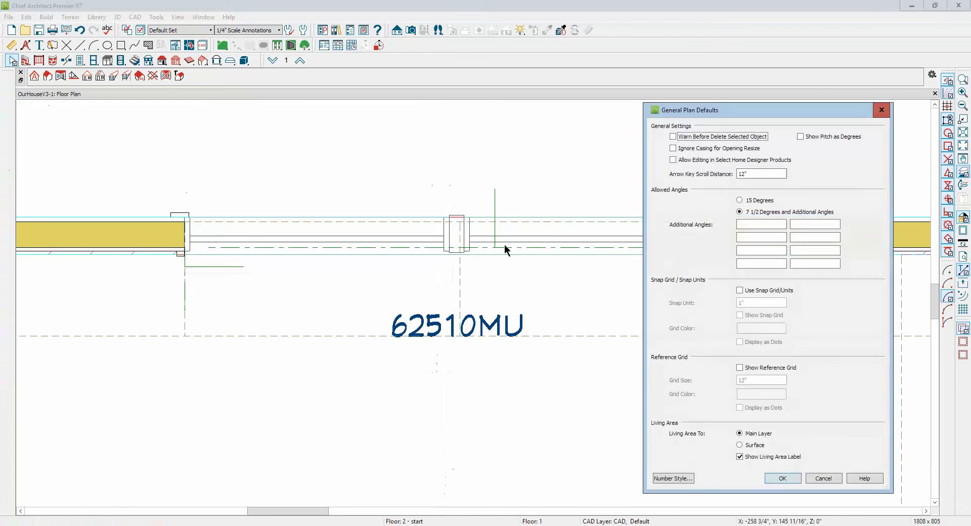
{"action": "left_click", "coordinate": [747, 293]}
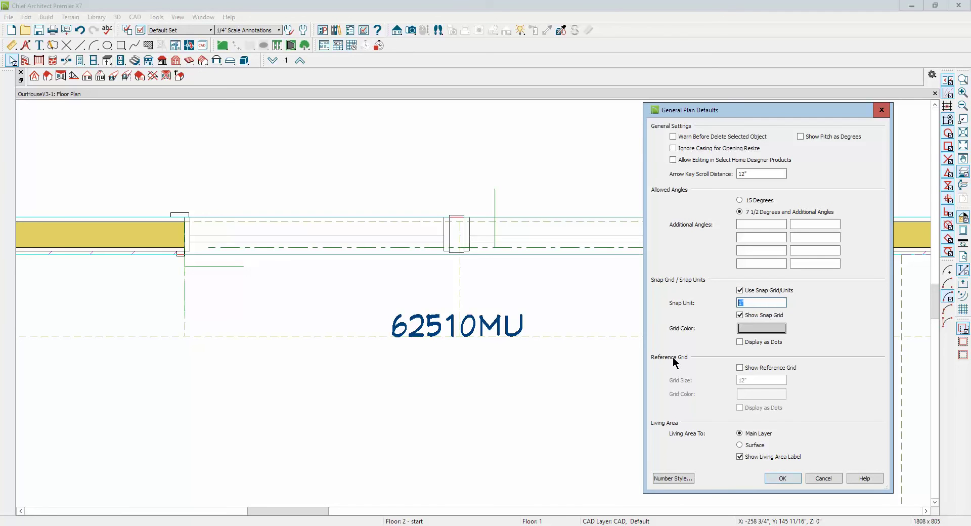
{"action": "type", "text": ".5"}
{"action": "left_click", "coordinate": [797, 478]}
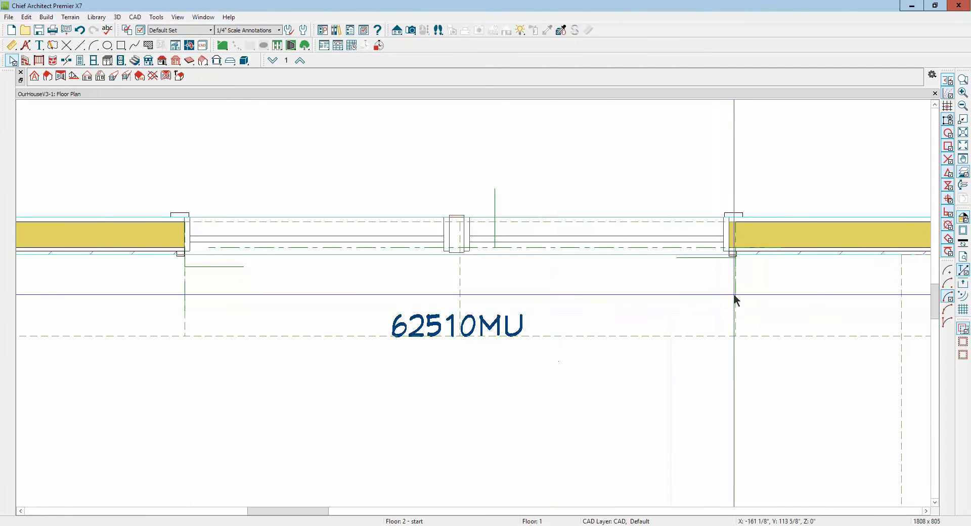
Step: Reselect both window roof planes and nudge them back about half an inch to centre them over the window
{"action": "left_click", "coordinate": [736, 300]}
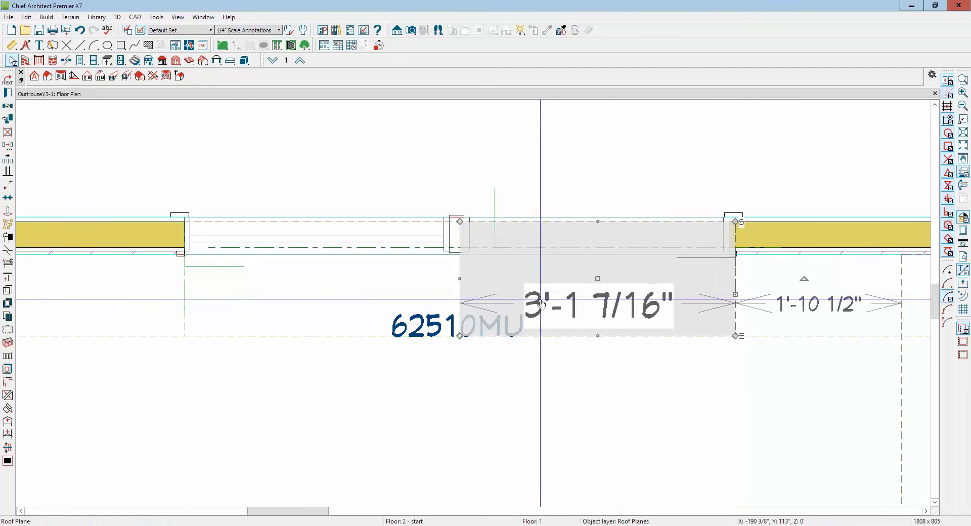
{"action": "left_click", "coordinate": [185, 292]}
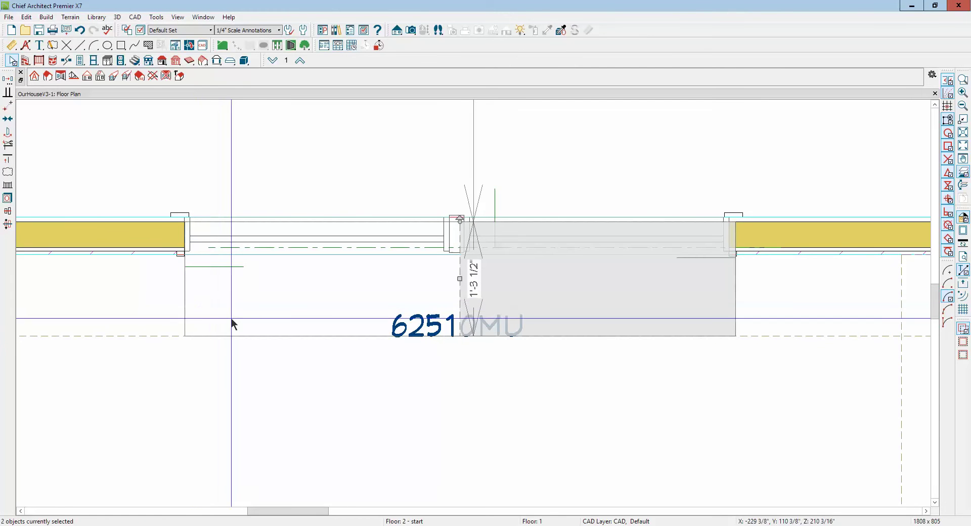
{"action": "left_click", "coordinate": [246, 330], "text": "shift"}
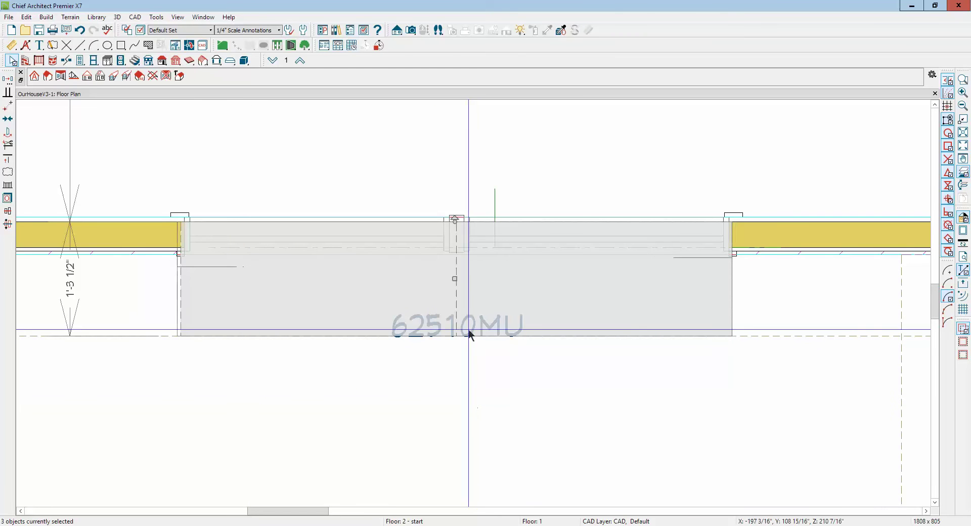
{"action": "scroll", "coordinate": [469, 273], "scroll_direction": "down", "scroll_amount": 3}
{"action": "scroll", "coordinate": [442, 214], "scroll_direction": "up", "scroll_amount": 3}
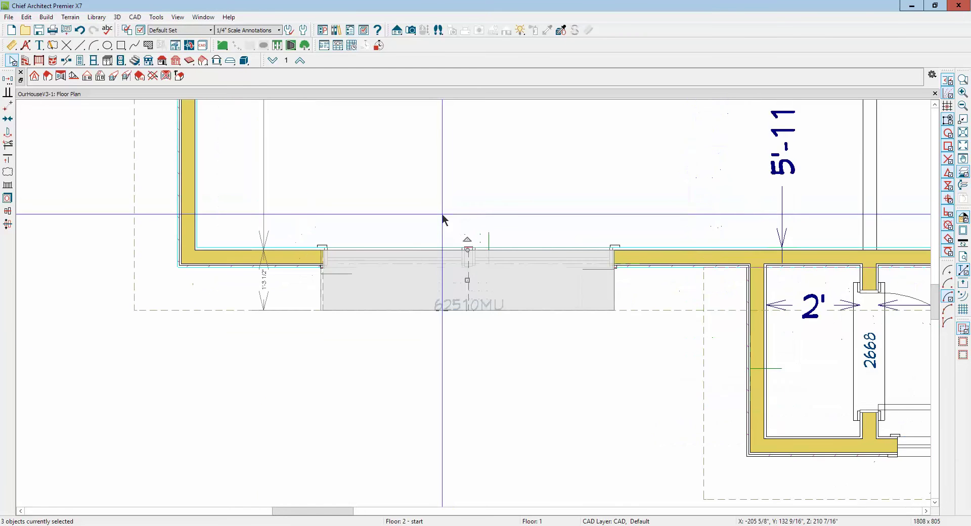
{"action": "left_click", "coordinate": [433, 219]}
Step: Break the main roof plane's eave edge at the two outer corners of the window roof planes
{"action": "left_click", "coordinate": [273, 310]}
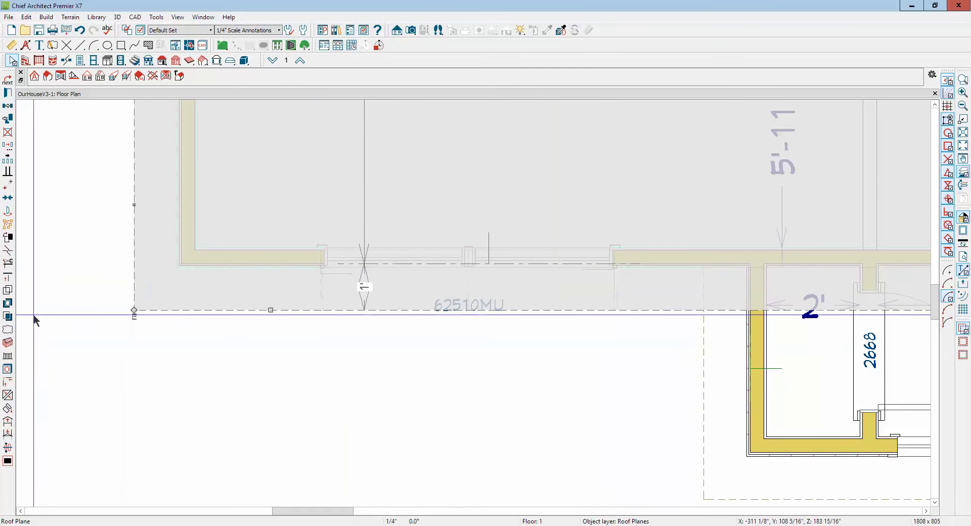
{"action": "left_click", "coordinate": [7, 250]}
{"action": "left_click", "coordinate": [319, 311]}
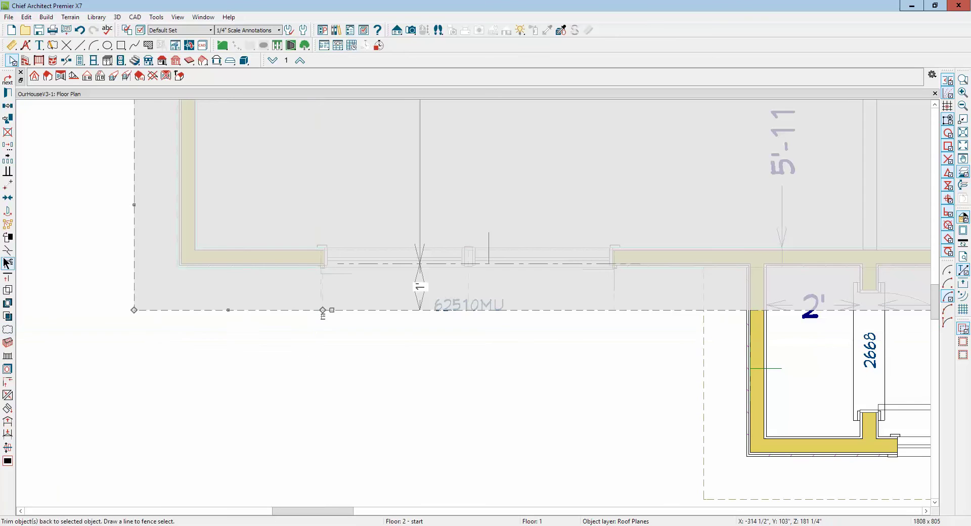
{"action": "left_click", "coordinate": [8, 224]}
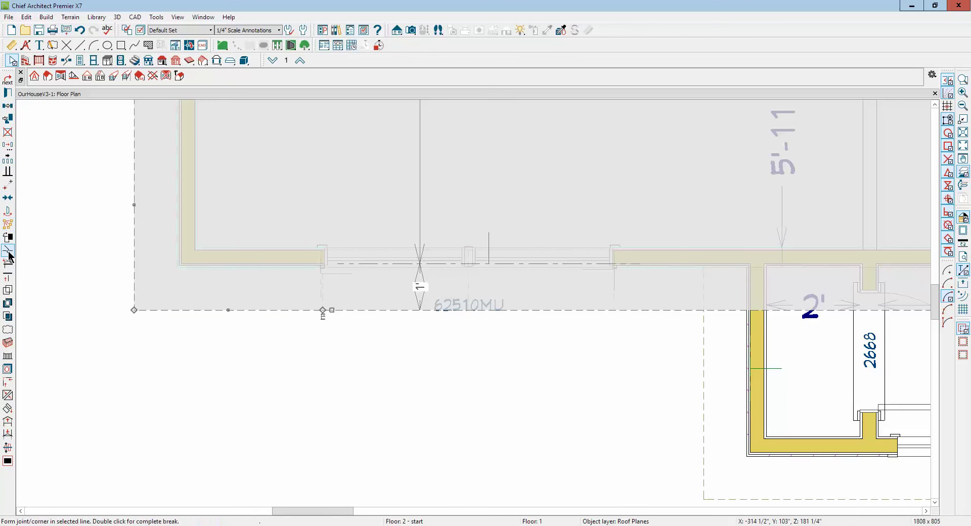
{"action": "left_click", "coordinate": [610, 314]}
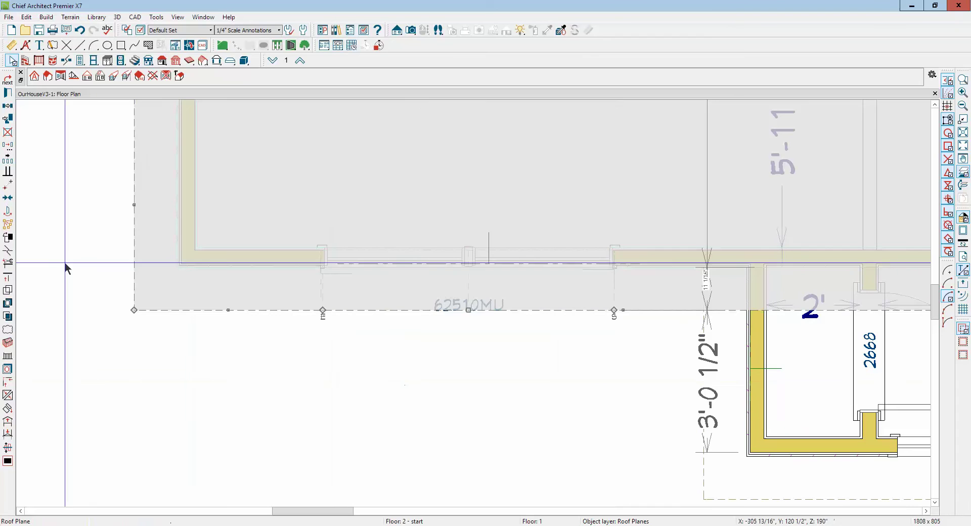
Step: Break the main roof's eave midway between the window roof corners and pull that point inward to form a triangular notch
{"action": "left_click", "coordinate": [9, 251]}
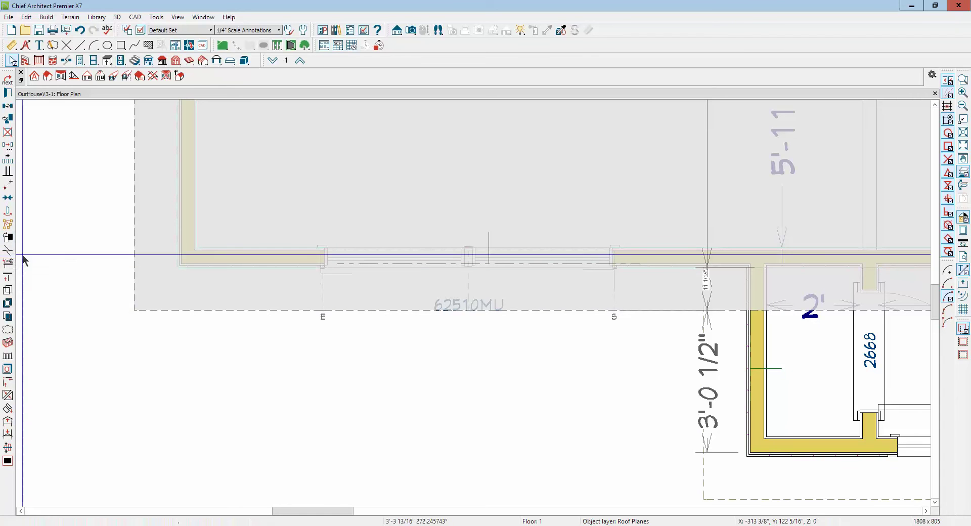
{"action": "left_click", "coordinate": [468, 311]}
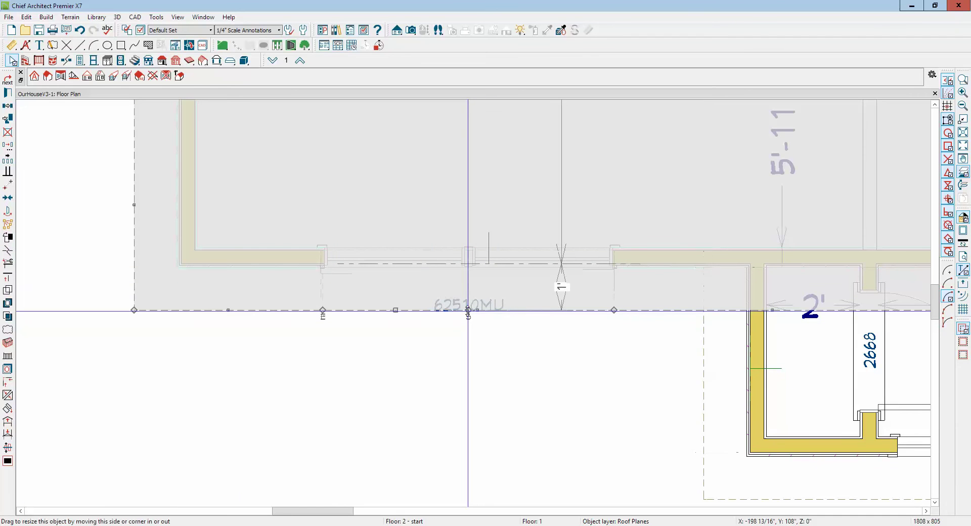
{"action": "left_click_drag", "start_coordinate": [469, 310], "coordinate": [468, 164]}
Step: Turn both window roof planes into triangles by moving their outer rear corners down to the outer eave corners
{"action": "left_click", "coordinate": [415, 306]}
{"action": "left_click", "coordinate": [411, 309]}
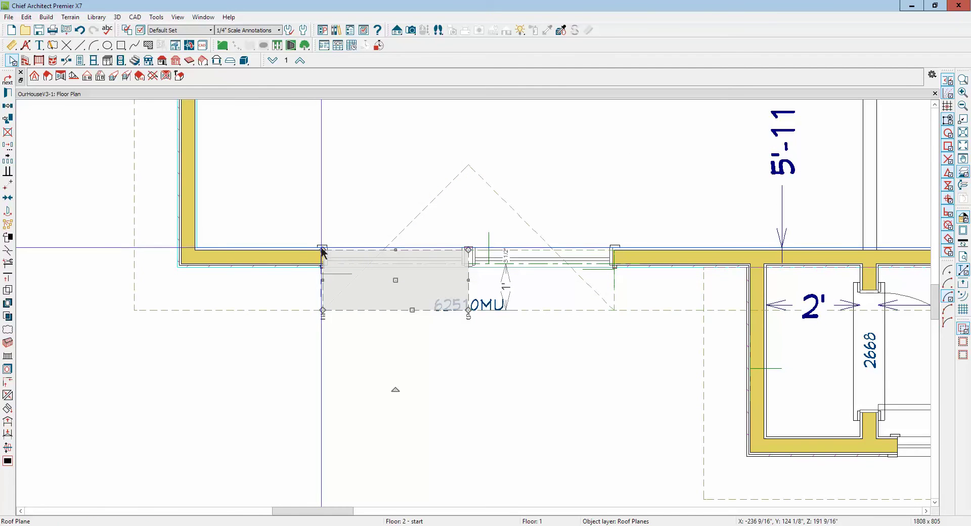
{"action": "left_click_drag", "start_coordinate": [322, 248], "coordinate": [321, 309]}
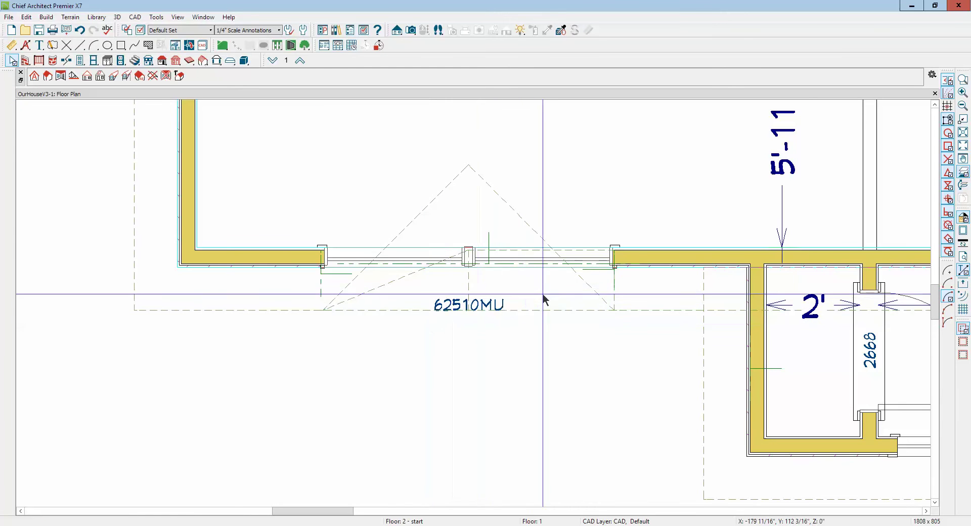
{"action": "left_click", "coordinate": [585, 302]}
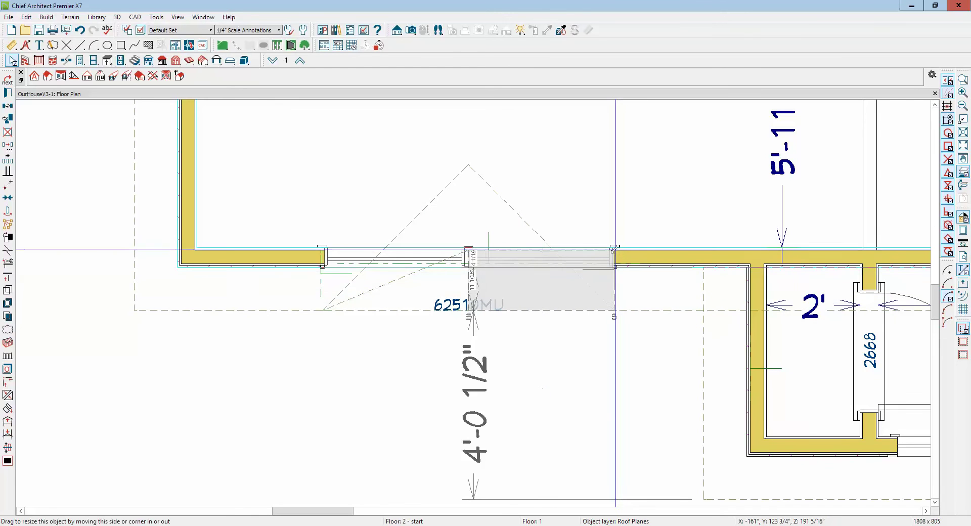
{"action": "left_click_drag", "start_coordinate": [614, 250], "coordinate": [614, 310]}
{"action": "left_click", "coordinate": [566, 284]}
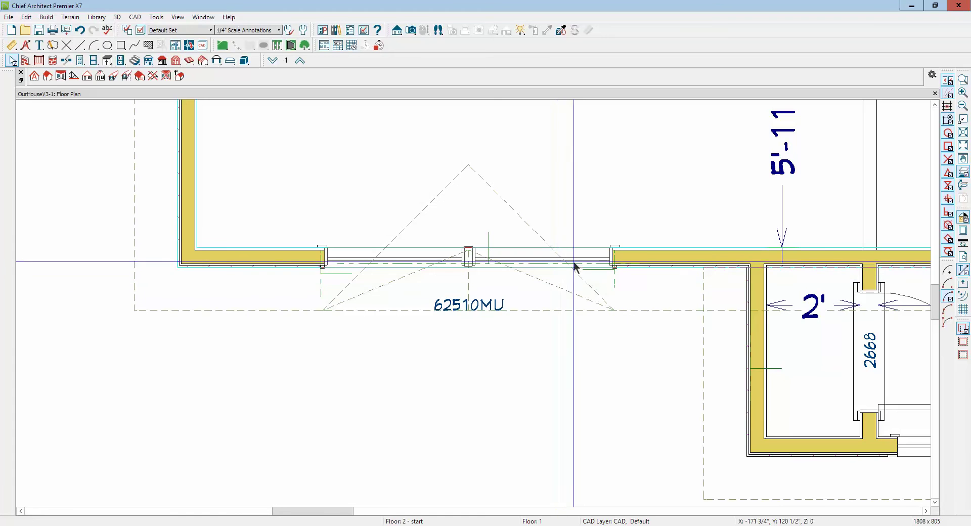
Step: Join the sloping rear edge of each window roof plane to the matching notch edge of the main roof plane
{"action": "left_click", "coordinate": [556, 288]}
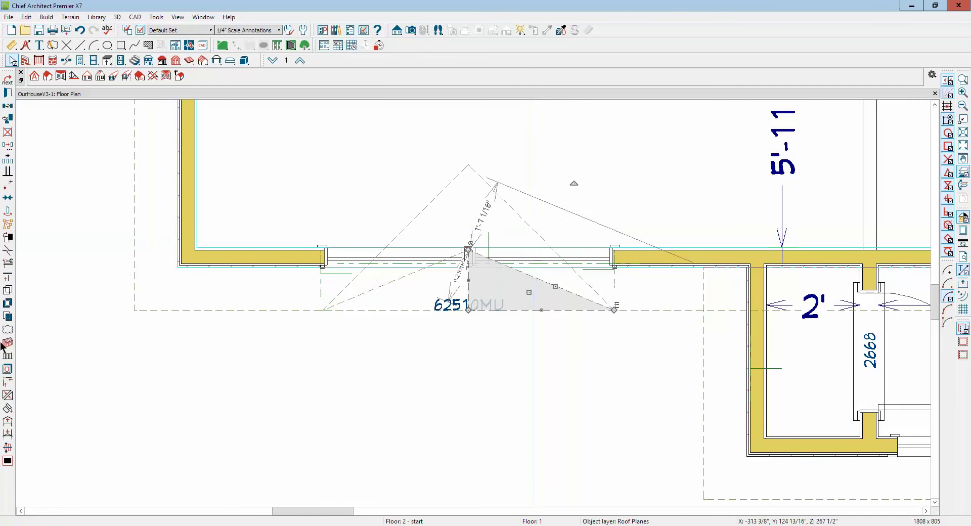
{"action": "left_click", "coordinate": [8, 409]}
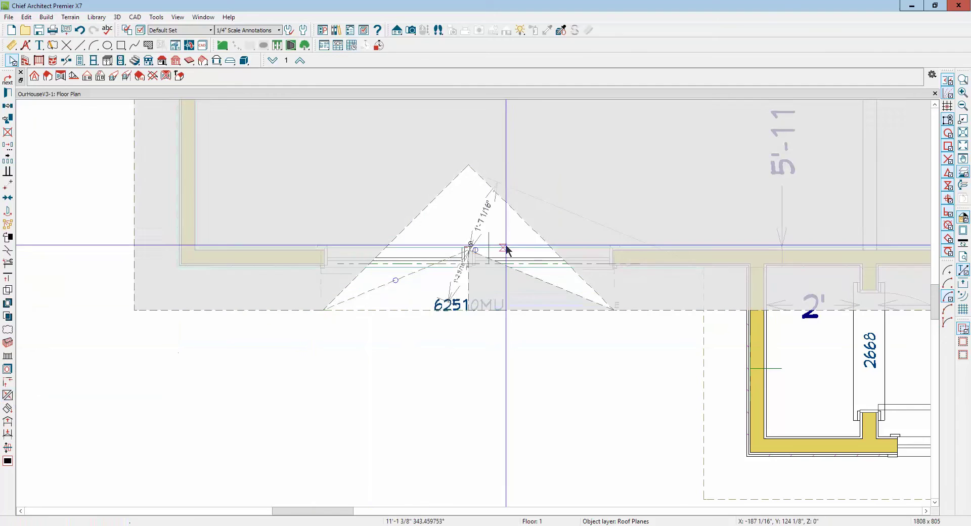
{"action": "left_click", "coordinate": [541, 237]}
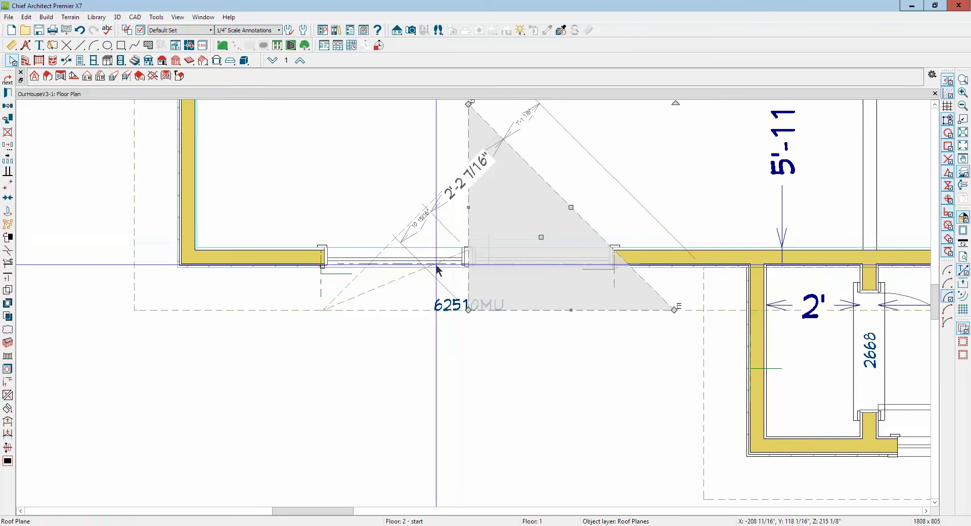
{"action": "left_click", "coordinate": [402, 280]}
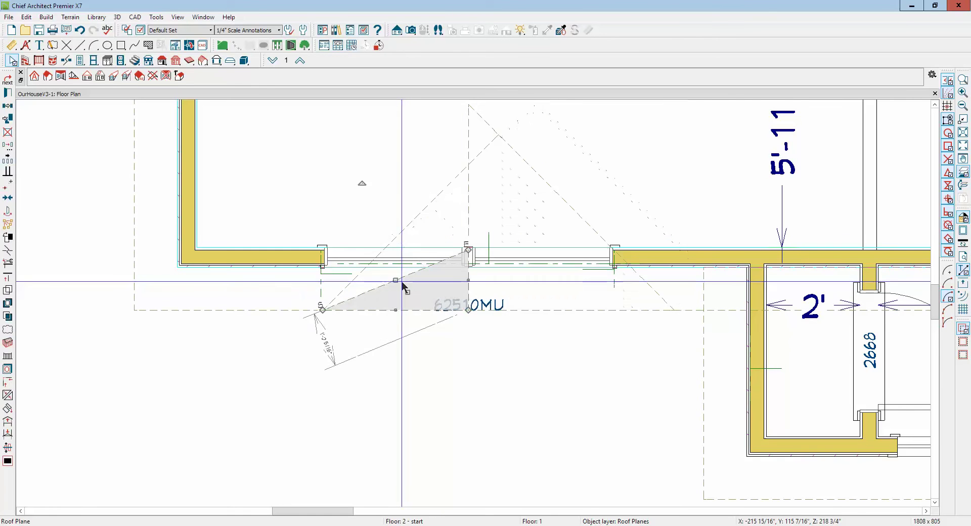
{"action": "left_click", "coordinate": [9, 409]}
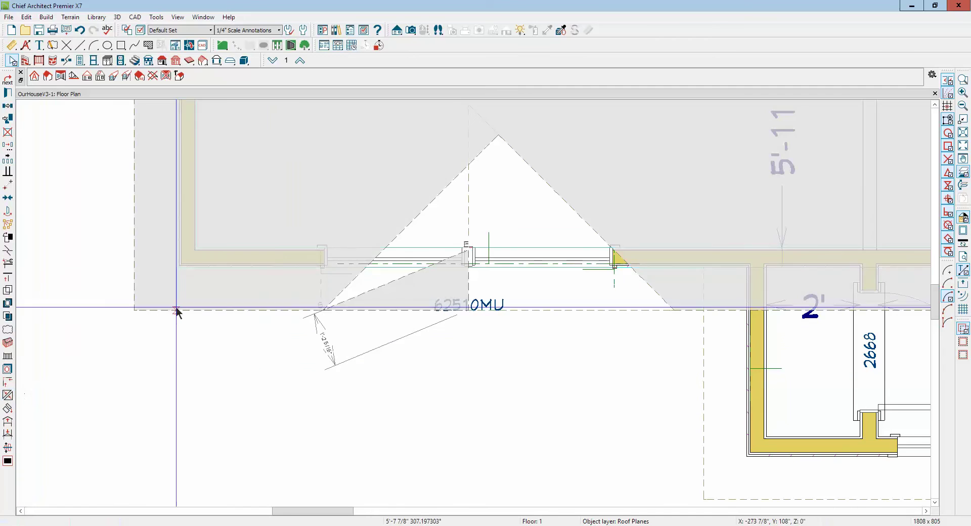
{"action": "left_click", "coordinate": [431, 208]}
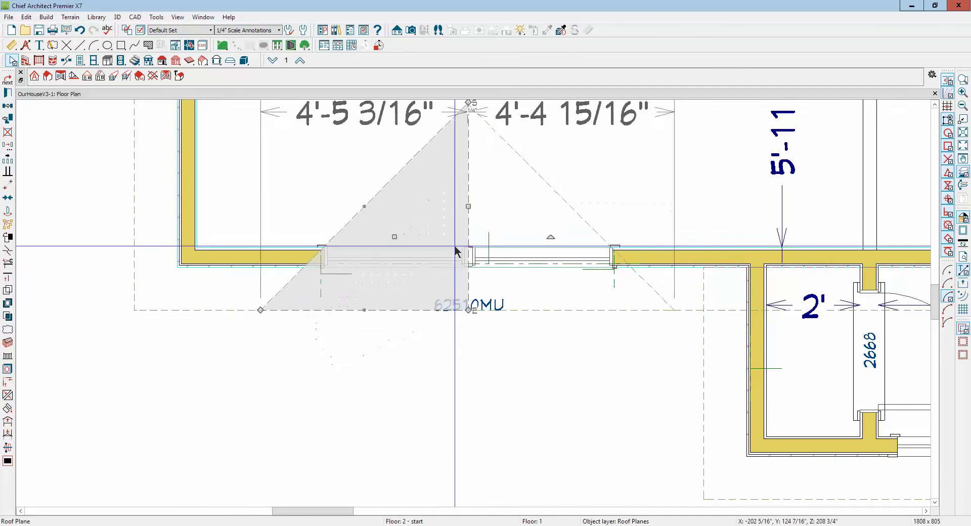
Step: Change the arched mulled window's label setting to show component labels instead of a single label for the entire unit
{"action": "key", "text": "Escape"}
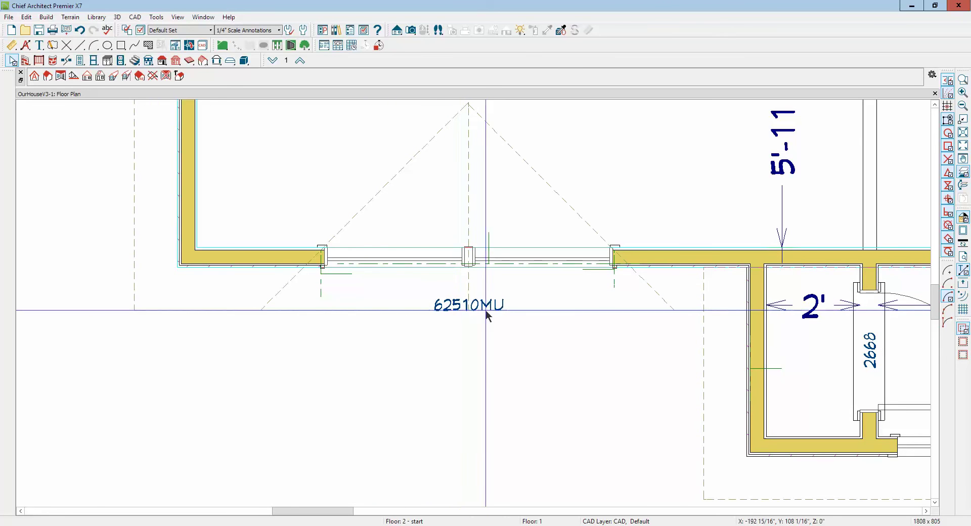
{"action": "right_click", "coordinate": [526, 263]}
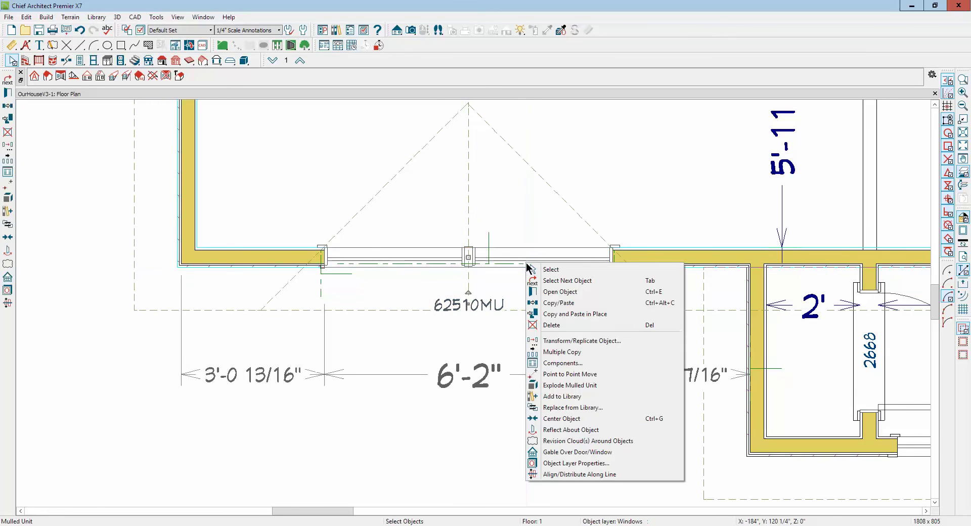
{"action": "left_click", "coordinate": [558, 292]}
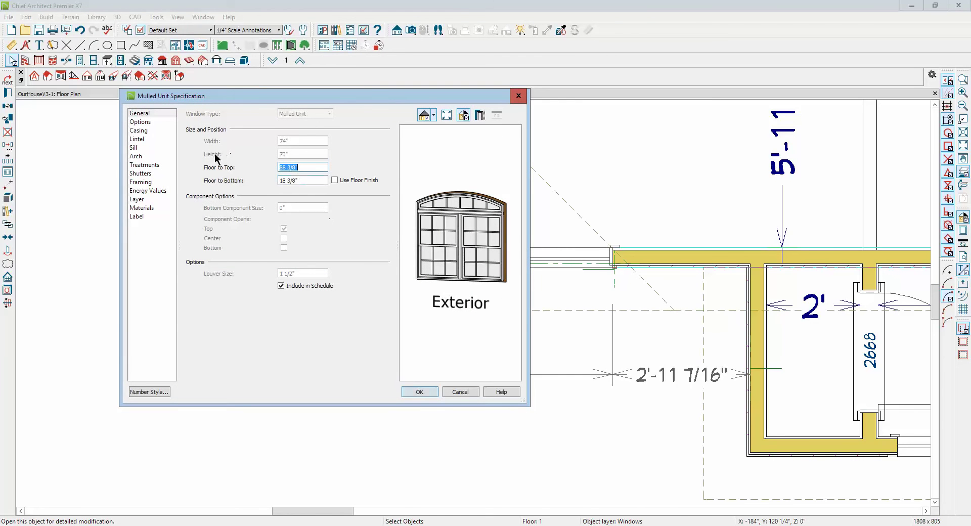
{"action": "left_click", "coordinate": [136, 217]}
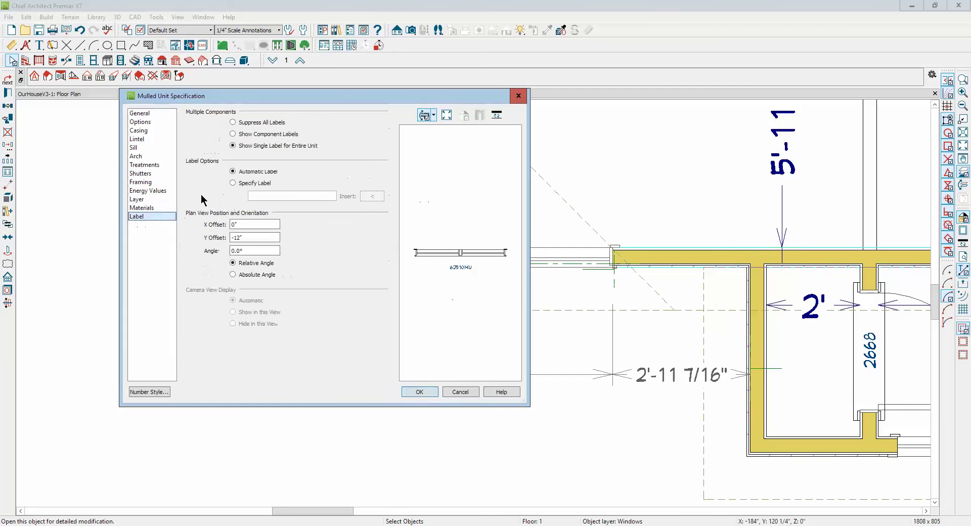
{"action": "left_click", "coordinate": [233, 134]}
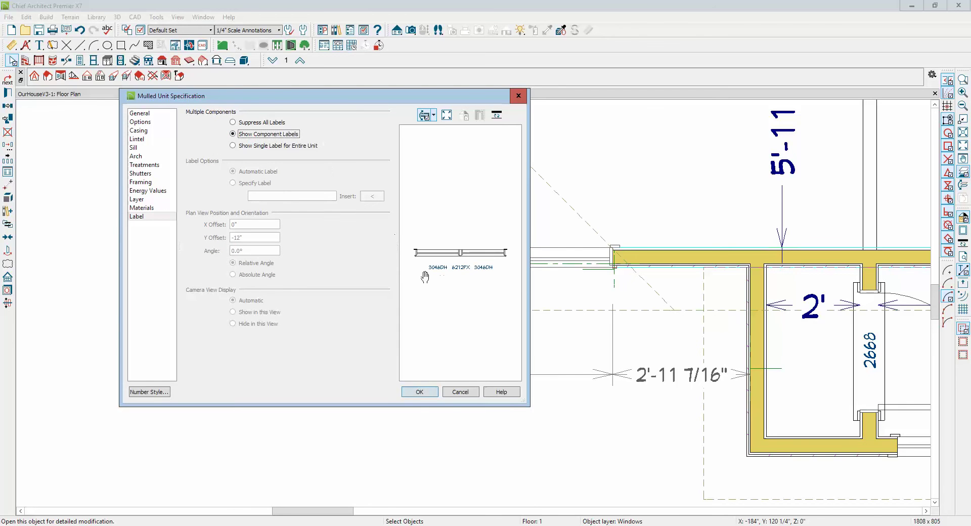
{"action": "left_click", "coordinate": [433, 391]}
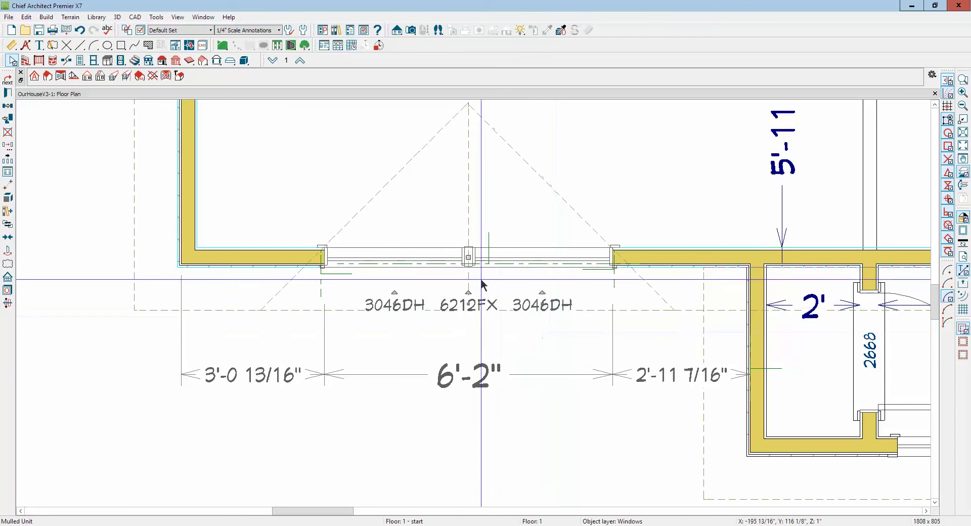
Step: Create a full perspective overview of the house and examine how the window gable, entry and garage roofs meet from several sides
{"action": "scroll", "coordinate": [471, 261], "scroll_direction": "down", "scroll_amount": 2}
{"action": "scroll", "coordinate": [469, 260], "scroll_direction": "down", "scroll_amount": 2}
{"action": "scroll", "coordinate": [509, 294], "scroll_direction": "up", "scroll_amount": 3}
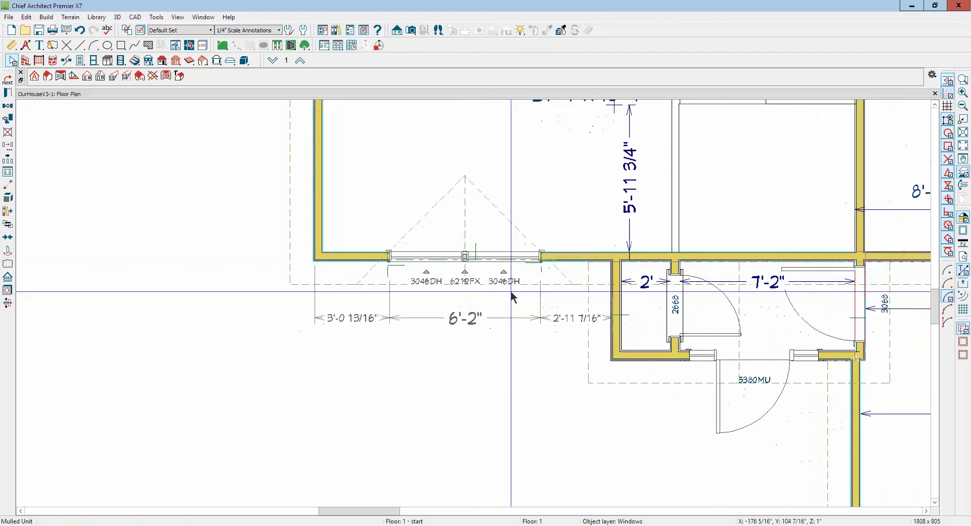
{"action": "scroll", "coordinate": [504, 278], "scroll_direction": "down", "scroll_amount": 1}
{"action": "scroll", "coordinate": [493, 276], "scroll_direction": "down", "scroll_amount": 2}
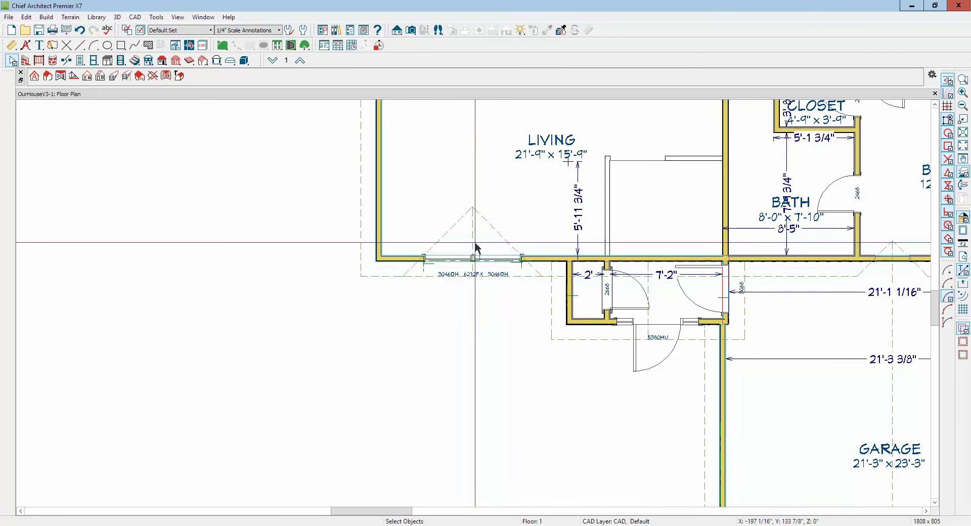
{"action": "scroll", "coordinate": [477, 253], "scroll_direction": "down", "scroll_amount": 2}
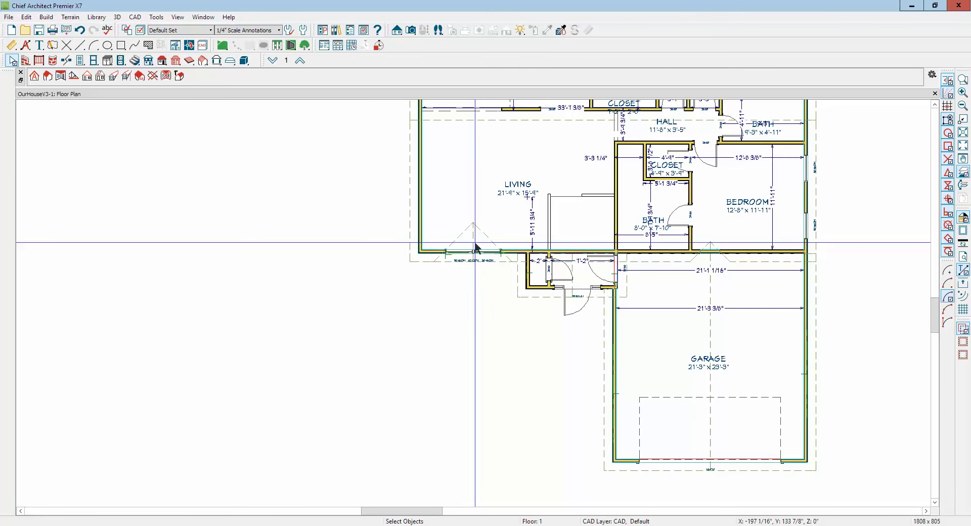
{"action": "left_click", "coordinate": [411, 31]}
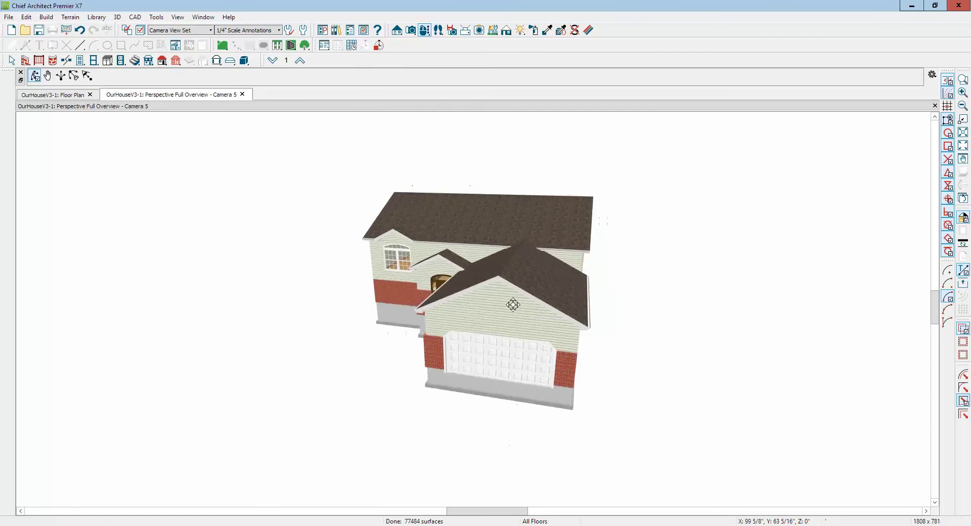
{"action": "left_click_drag", "start_coordinate": [512, 304], "coordinate": [503, 292]}
{"action": "scroll", "coordinate": [396, 268], "scroll_direction": "up", "scroll_amount": 5}
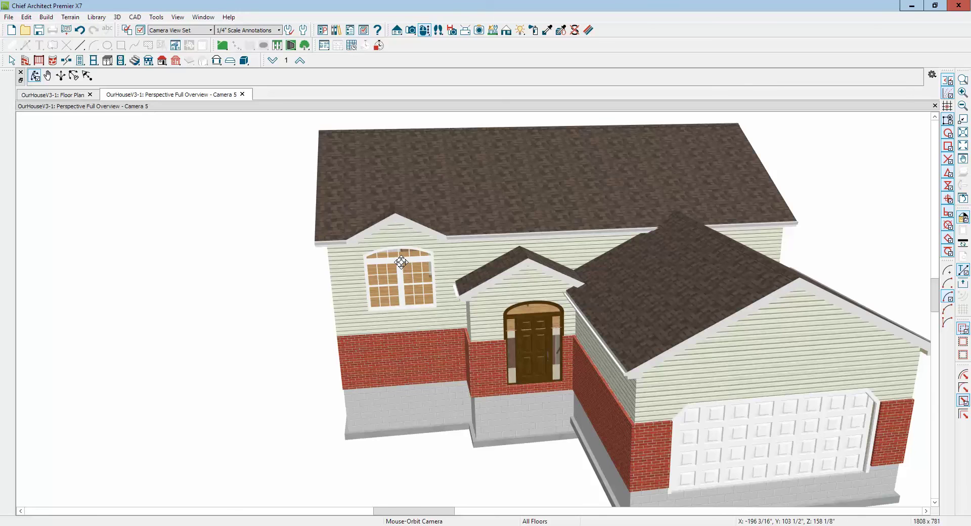
{"action": "left_click_drag", "start_coordinate": [401, 261], "coordinate": [515, 307]}
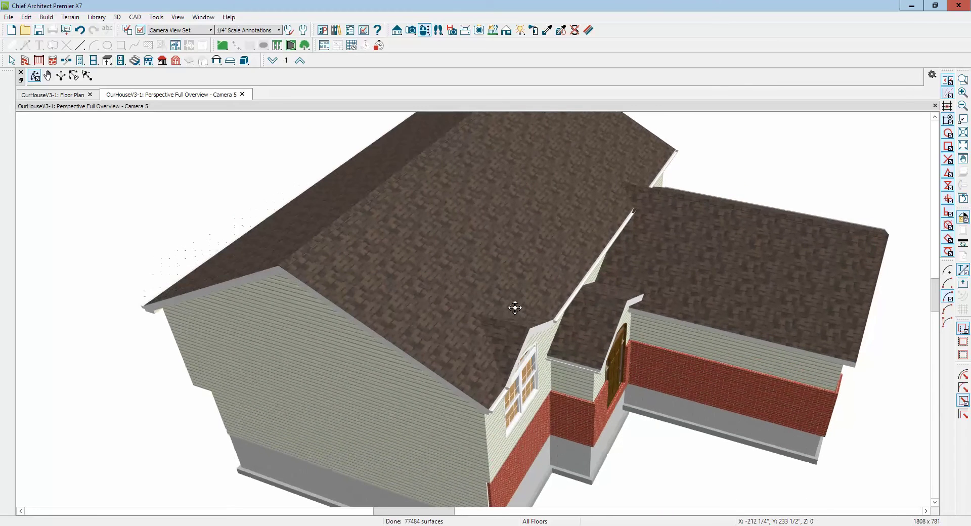
{"action": "left_click_drag", "start_coordinate": [507, 348], "coordinate": [429, 302]}
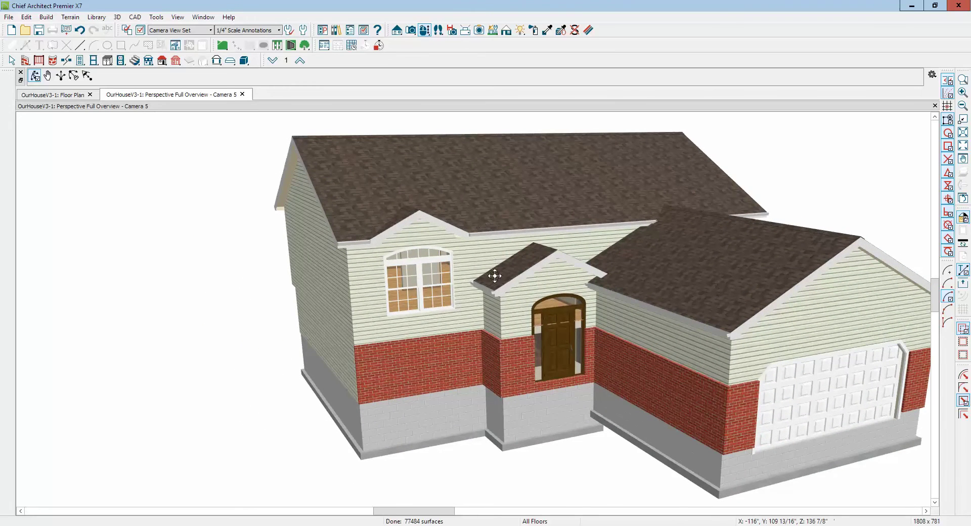
{"action": "left_click_drag", "start_coordinate": [495, 276], "coordinate": [462, 295]}
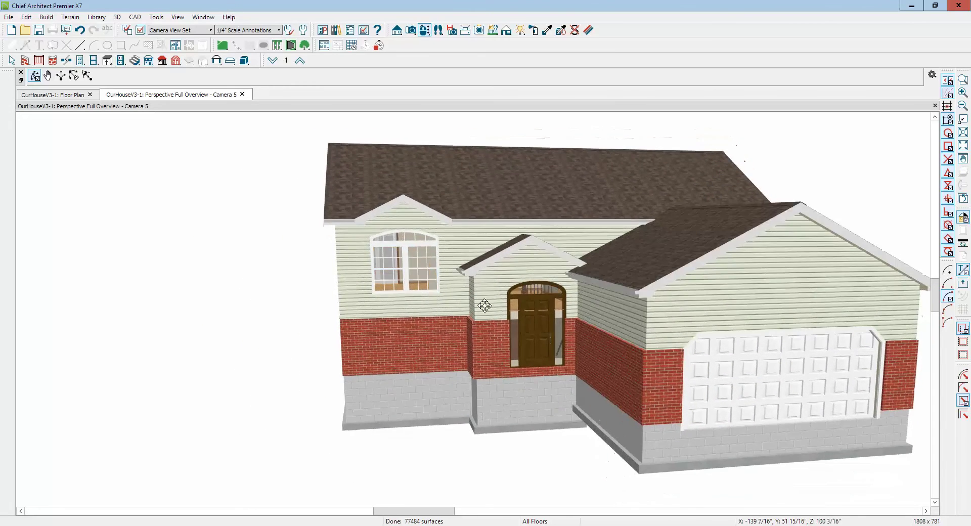
{"action": "left_click_drag", "start_coordinate": [619, 325], "coordinate": [569, 372]}
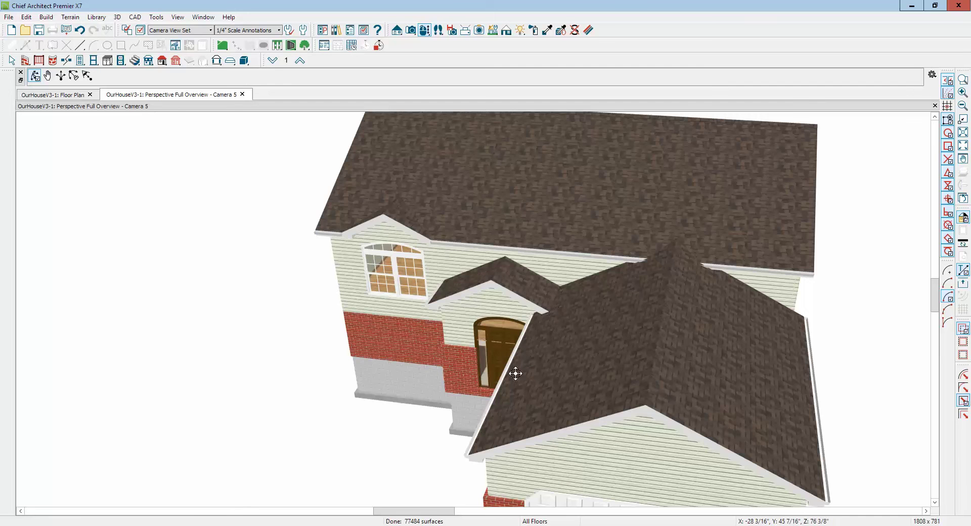
Step: Switch to the browser's Roofing Ruckus forum topic and compare the attached plan image with the photo of the real house exterior
{"action": "left_click", "coordinate": [296, 486]}
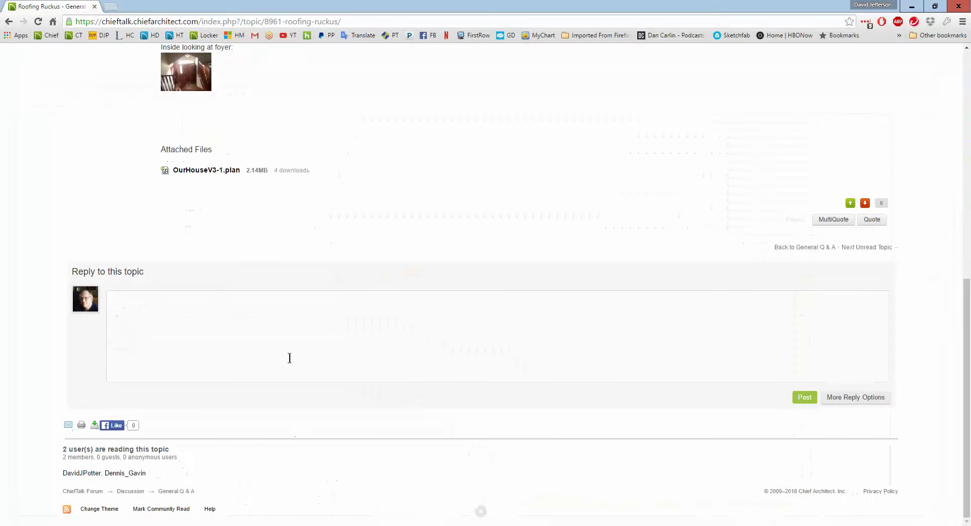
{"action": "scroll", "coordinate": [279, 219], "scroll_direction": "up", "scroll_amount": 8}
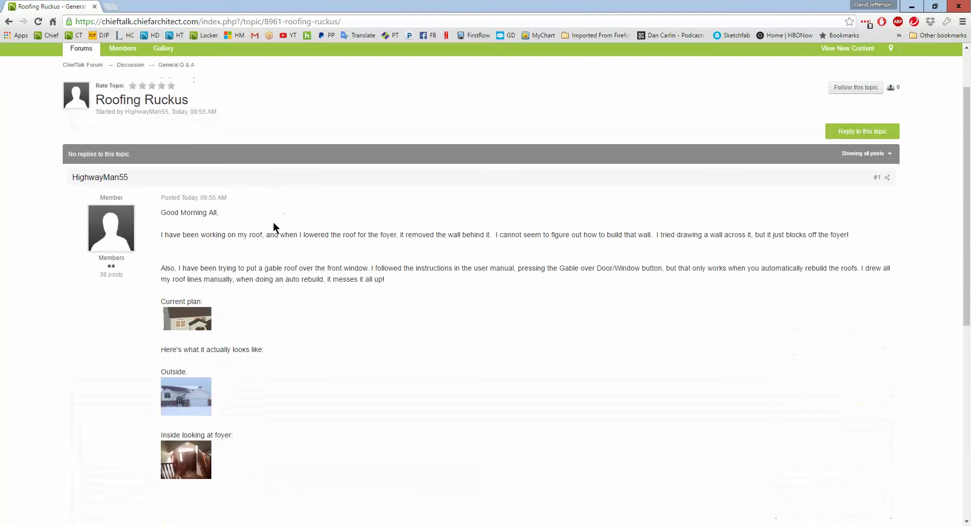
{"action": "left_click", "coordinate": [198, 321]}
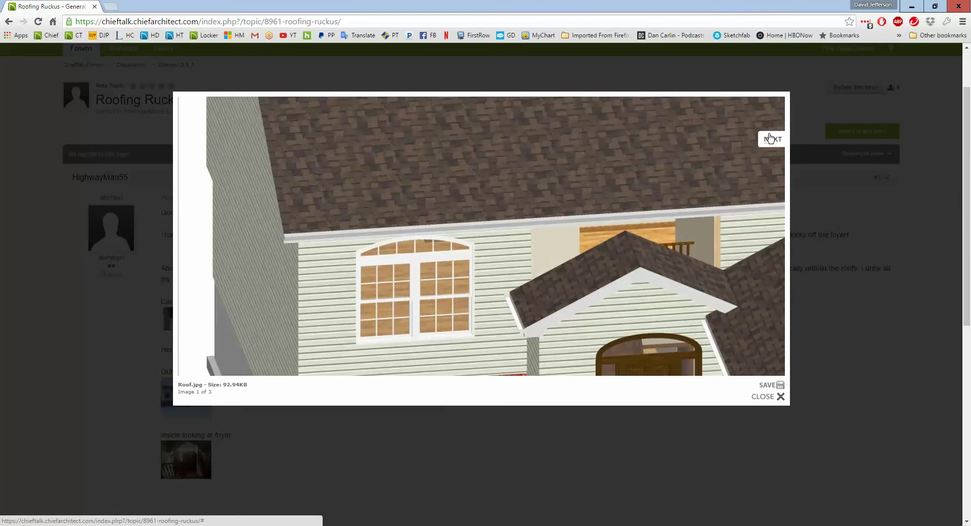
{"action": "left_click", "coordinate": [770, 138]}
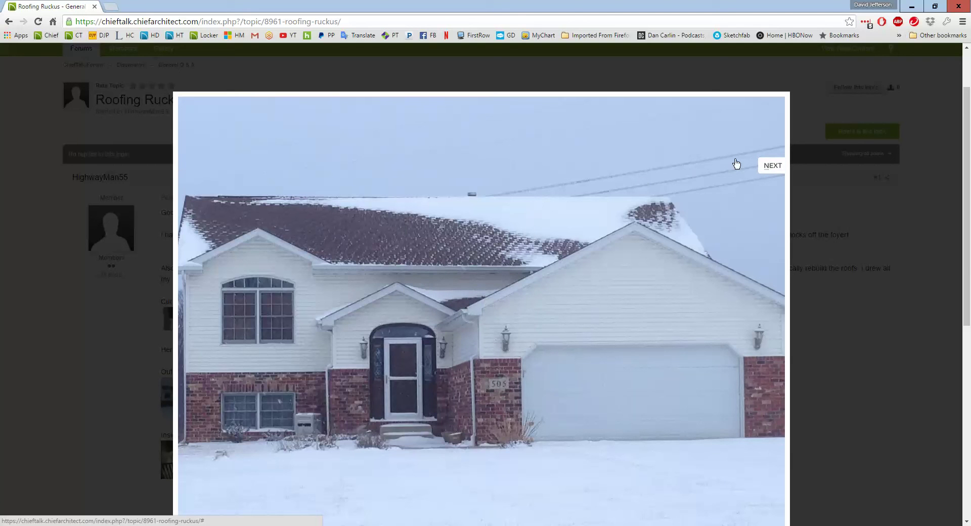
{"action": "left_click", "coordinate": [911, 7]}
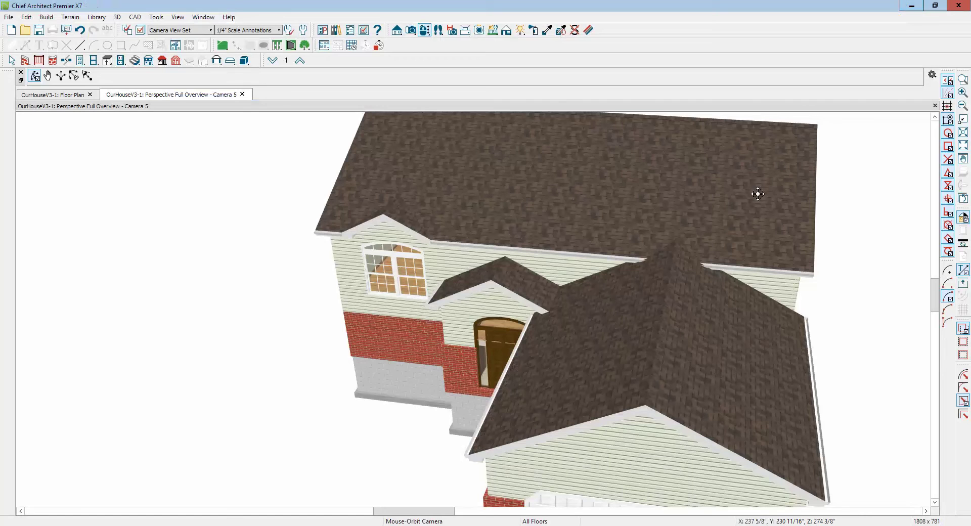
Step: Return to the floor plan at the front entry and hide the red reference floor lines
{"action": "key", "text": "ctrl+Tab"}
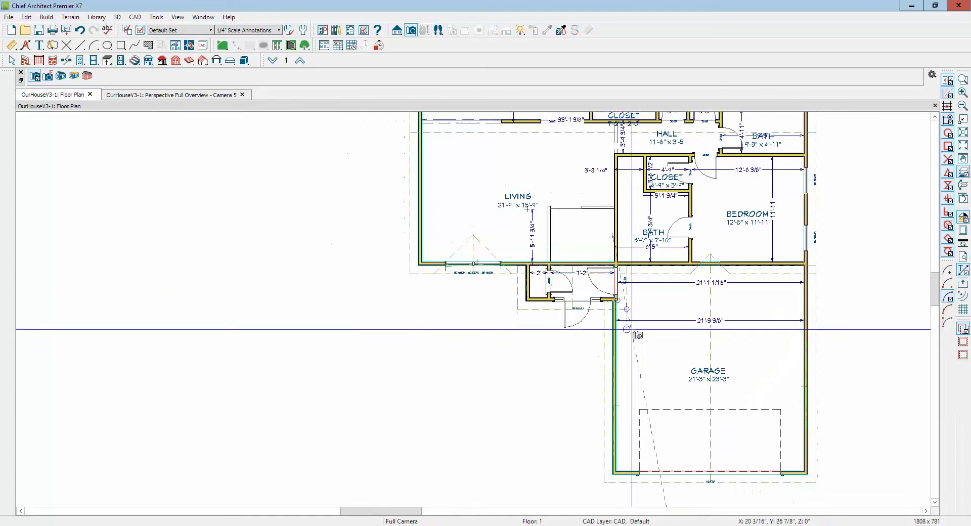
{"action": "scroll", "coordinate": [632, 329], "scroll_direction": "up", "scroll_amount": 5}
{"action": "key", "text": "Escape"}
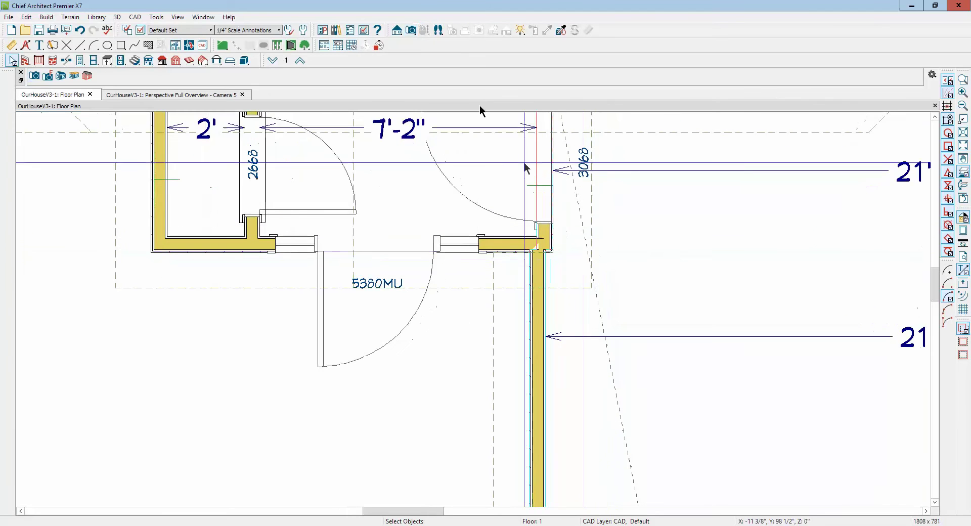
{"action": "scroll", "coordinate": [475, 107], "scroll_direction": "down", "scroll_amount": 3}
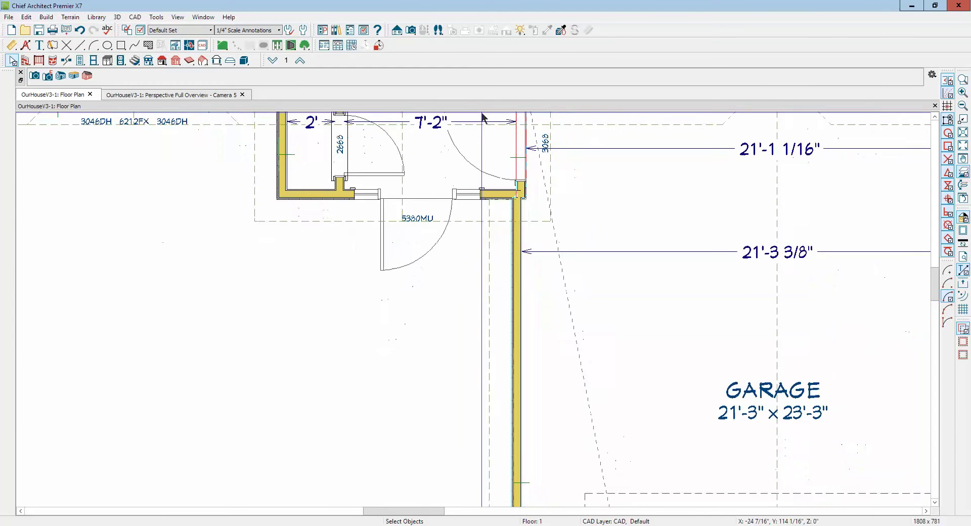
{"action": "left_click", "coordinate": [935, 116]}
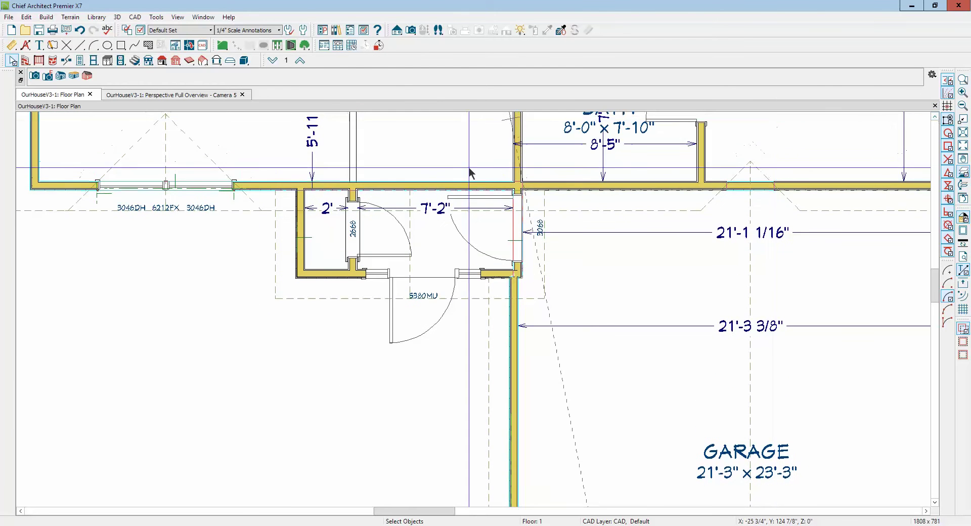
{"action": "left_click", "coordinate": [963, 172]}
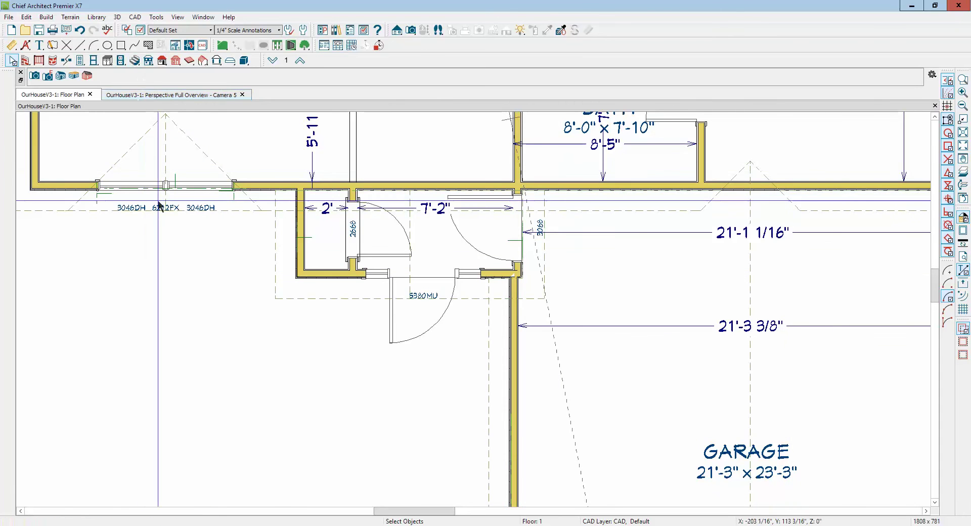
{"action": "scroll", "coordinate": [158, 204], "scroll_direction": "up", "scroll_amount": 1}
Step: Draw a small roof plane between the entry roof and the garage roof, from the entry's front eave line up to the main house wall
{"action": "left_click", "coordinate": [162, 61]}
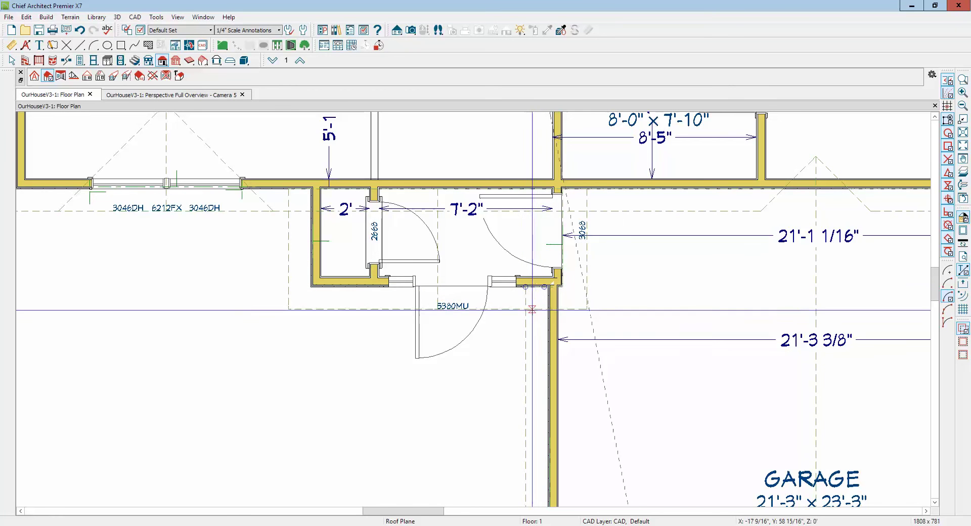
{"action": "left_click_drag", "start_coordinate": [527, 309], "coordinate": [587, 308]}
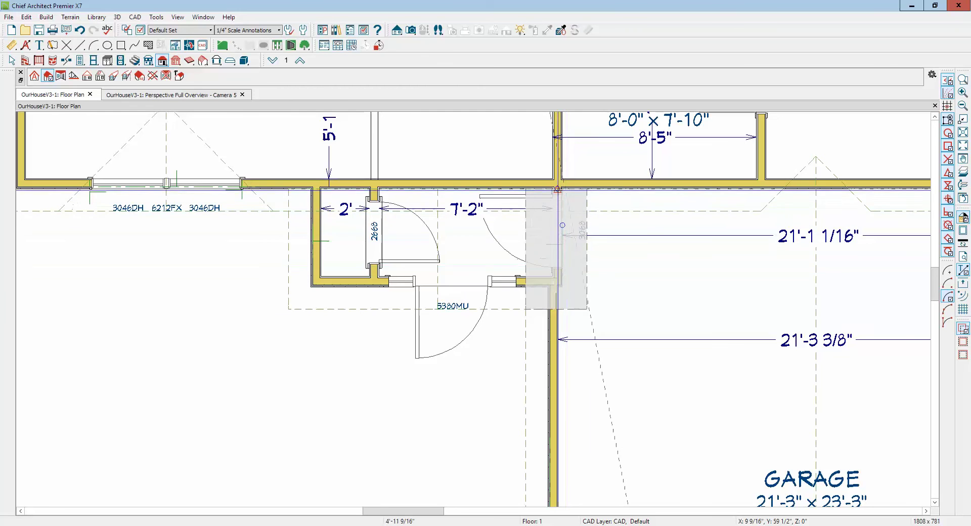
{"action": "left_click", "coordinate": [558, 190]}
{"action": "left_click", "coordinate": [579, 292]}
{"action": "key", "text": "space"}
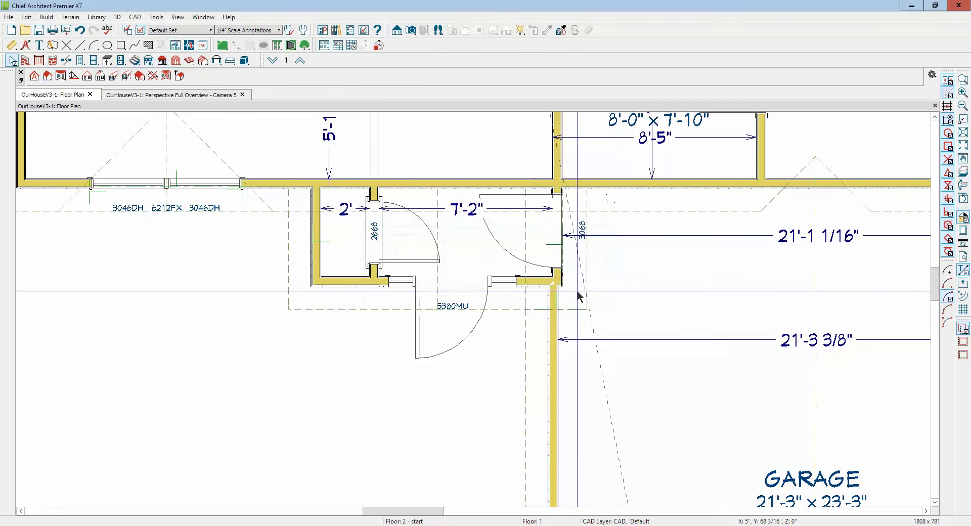
{"action": "key", "text": "ctrl+Tab"}
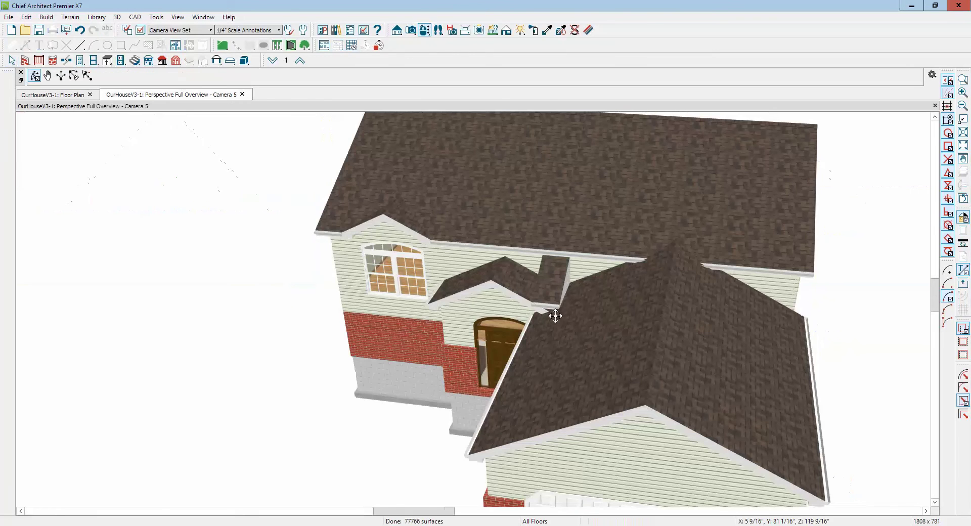
Step: Turn off the gutter for the small roof plane between the entry and garage roofs
{"action": "scroll", "coordinate": [555, 303], "scroll_direction": "up", "scroll_amount": 3}
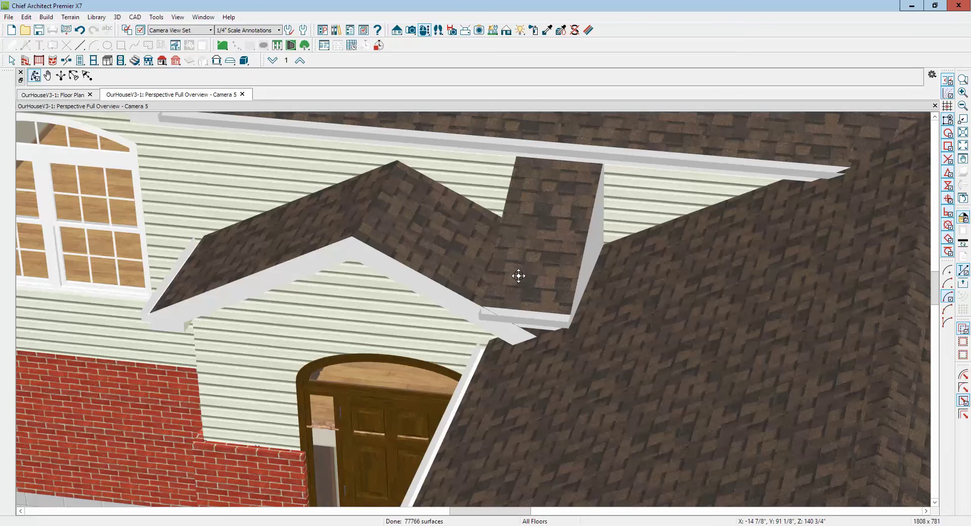
{"action": "key", "text": "space"}
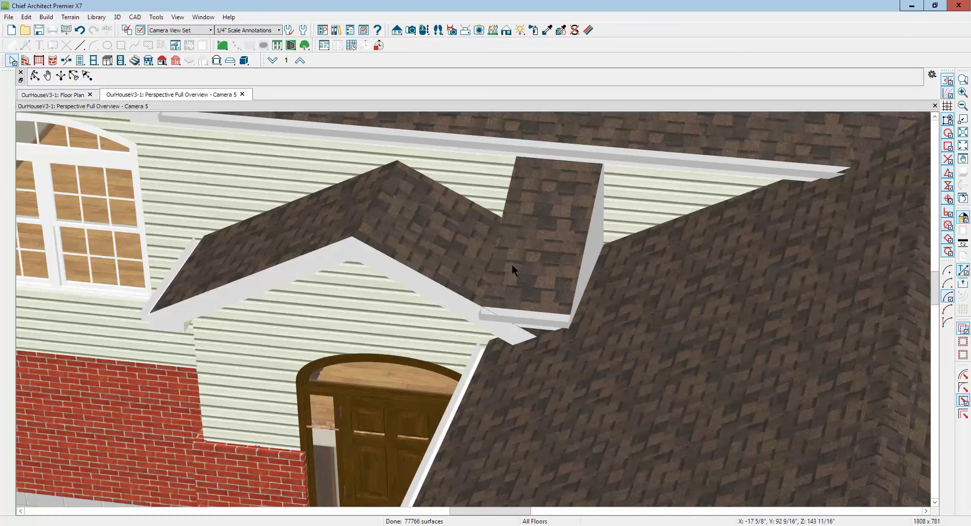
{"action": "left_click", "coordinate": [536, 236]}
{"action": "double_click", "coordinate": [536, 237]}
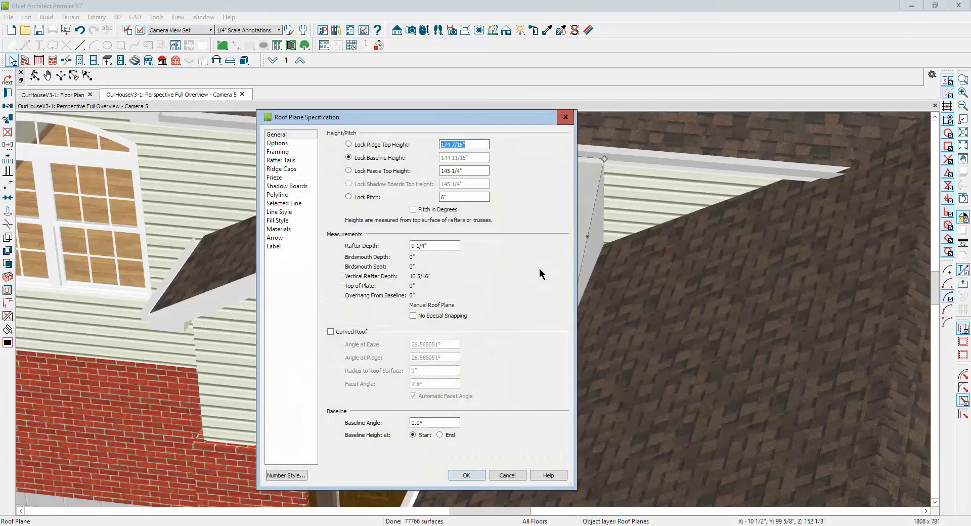
{"action": "left_click", "coordinate": [277, 144]}
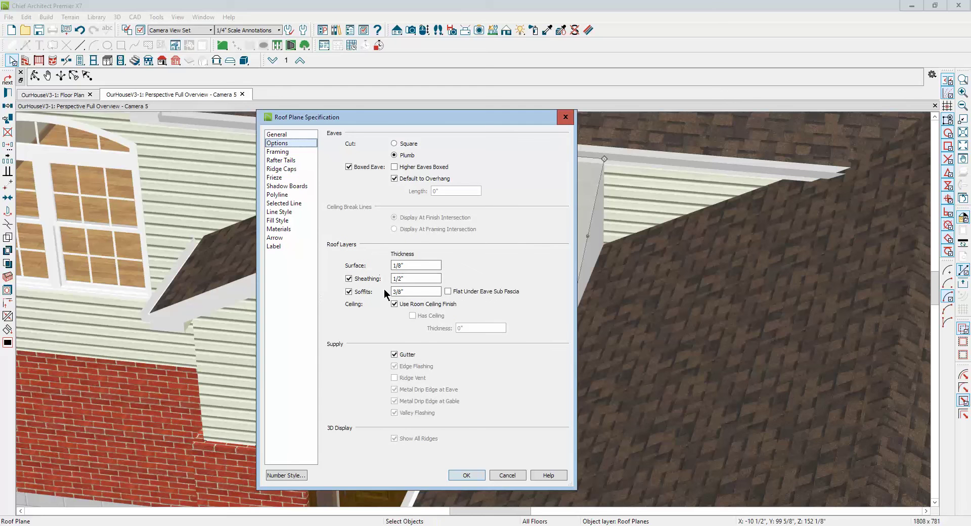
{"action": "left_click", "coordinate": [407, 355]}
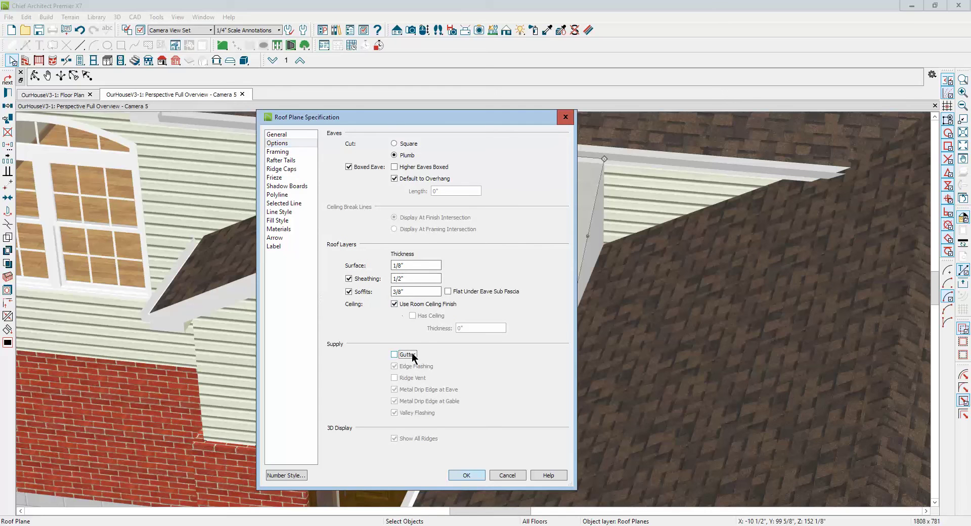
{"action": "left_click", "coordinate": [466, 475]}
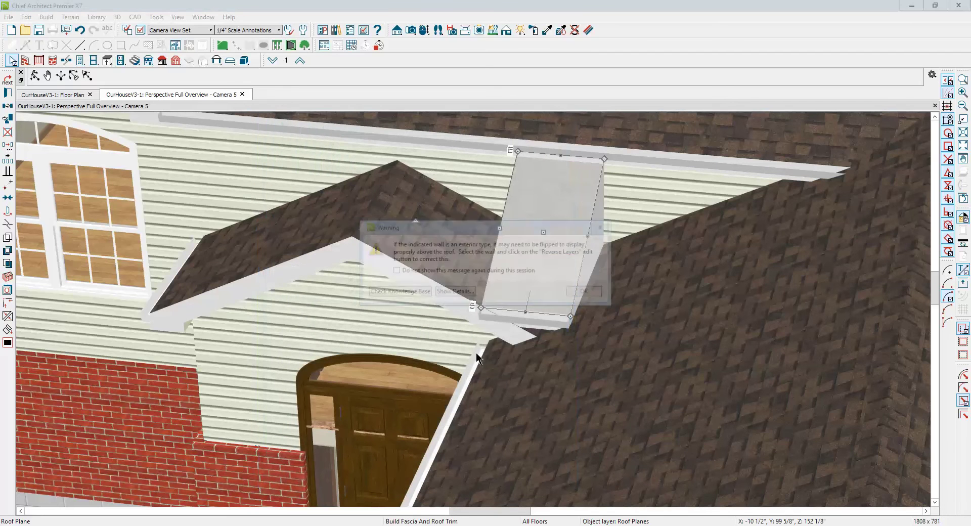
Step: In the floor plan, collapse the small roof plane's front edge to a point beside the garage wall, declining the pitch or height change and suppressing that prompt
{"action": "left_click", "coordinate": [581, 290]}
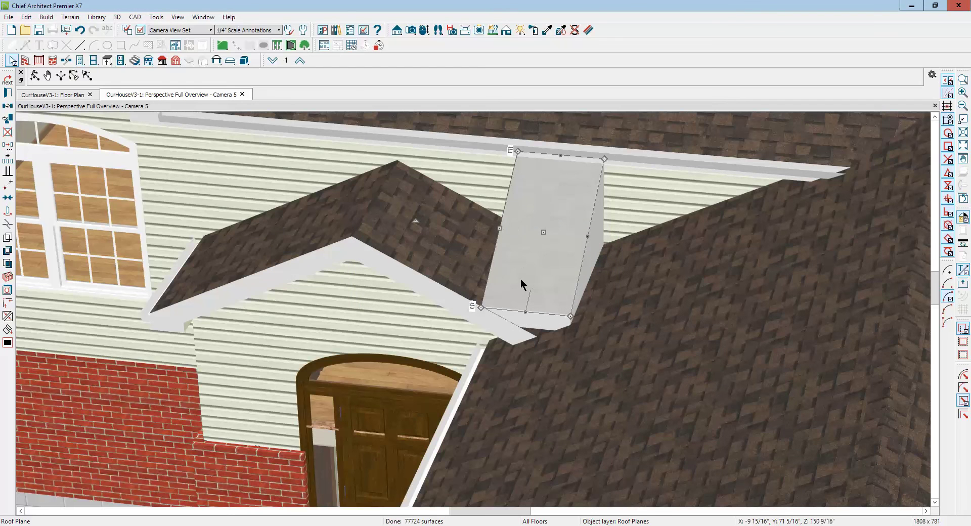
{"action": "key", "text": "ctrl+Tab"}
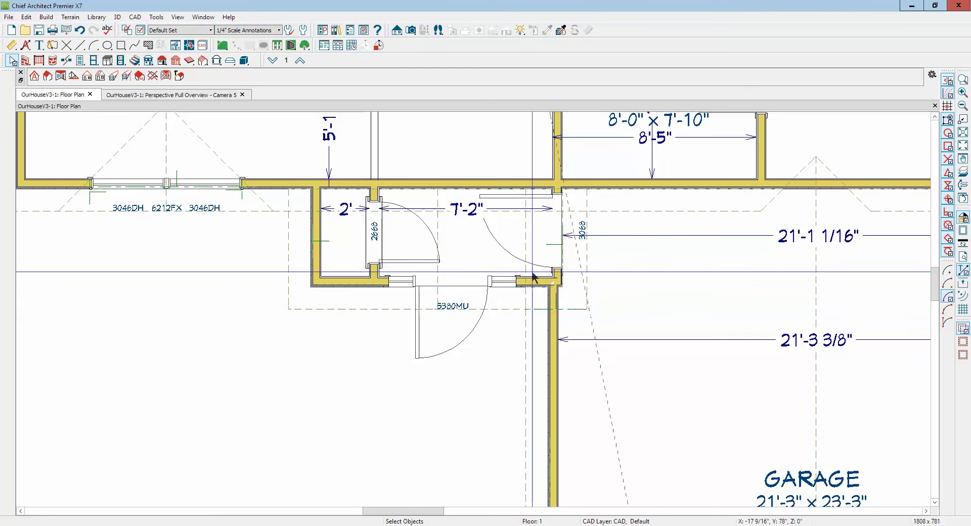
{"action": "left_click", "coordinate": [537, 307]}
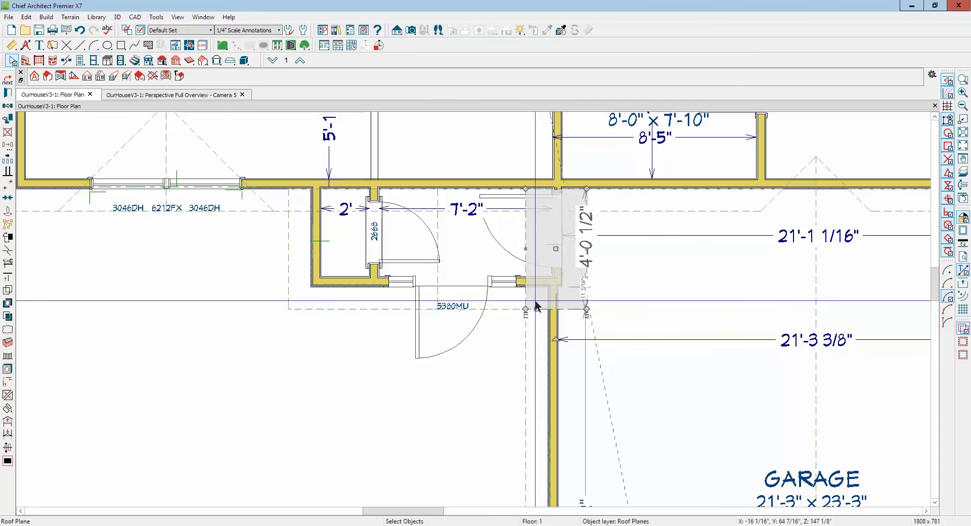
{"action": "left_click_drag", "start_coordinate": [536, 310], "coordinate": [551, 309]}
{"action": "left_click", "coordinate": [588, 295]}
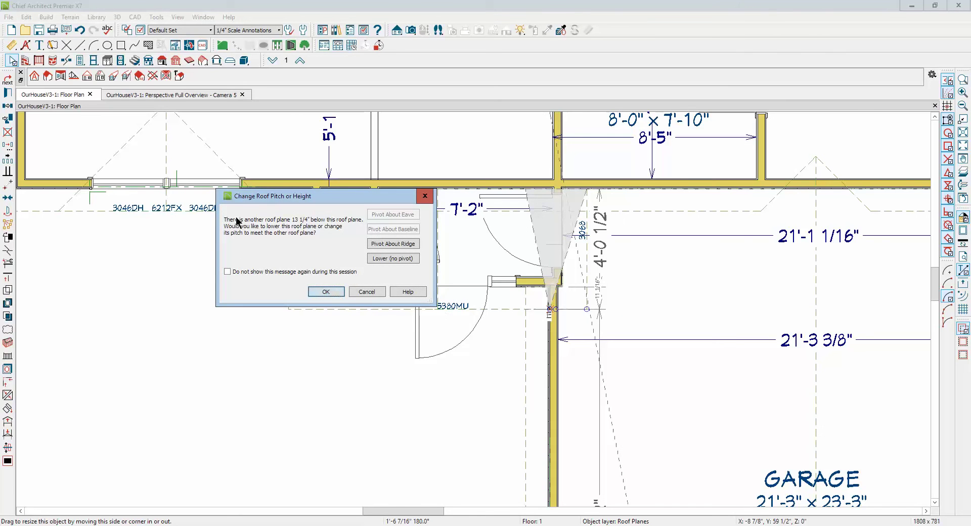
{"action": "left_click", "coordinate": [244, 273]}
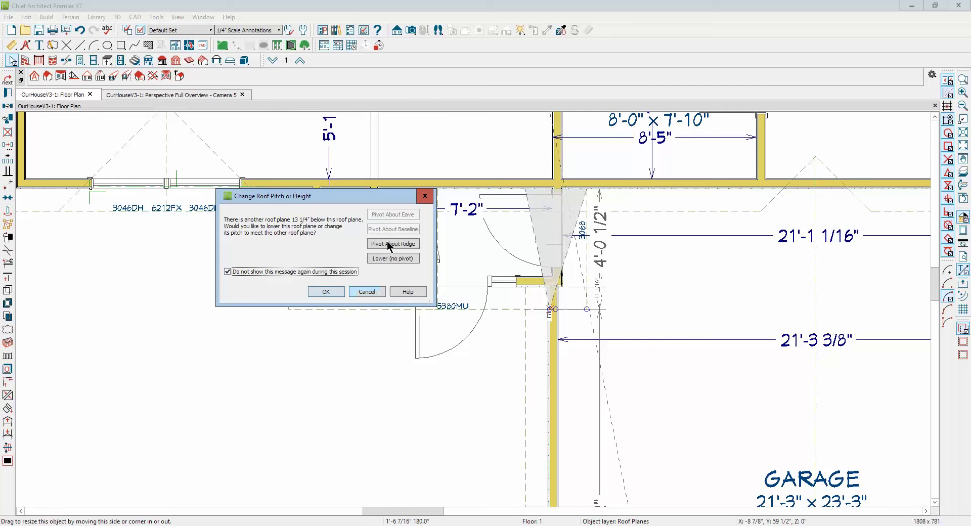
{"action": "left_click", "coordinate": [378, 293]}
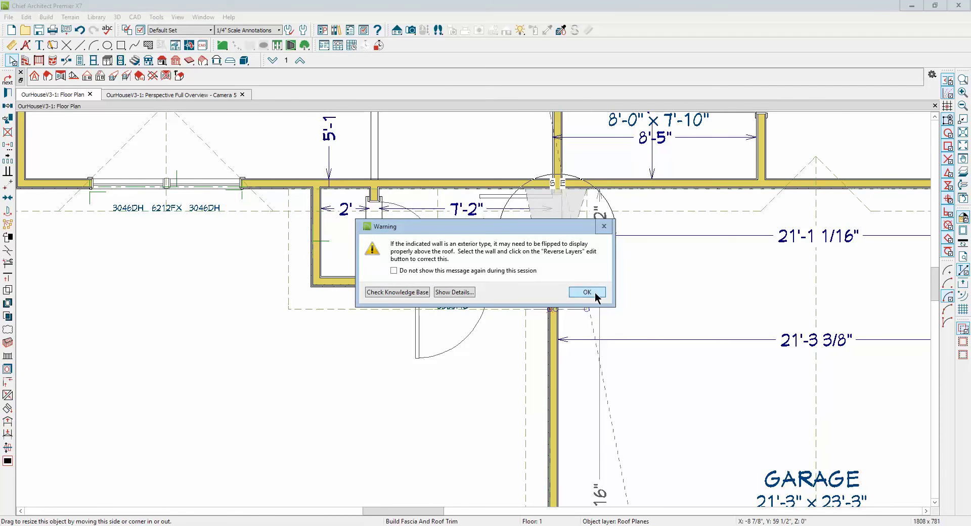
{"action": "left_click", "coordinate": [596, 297]}
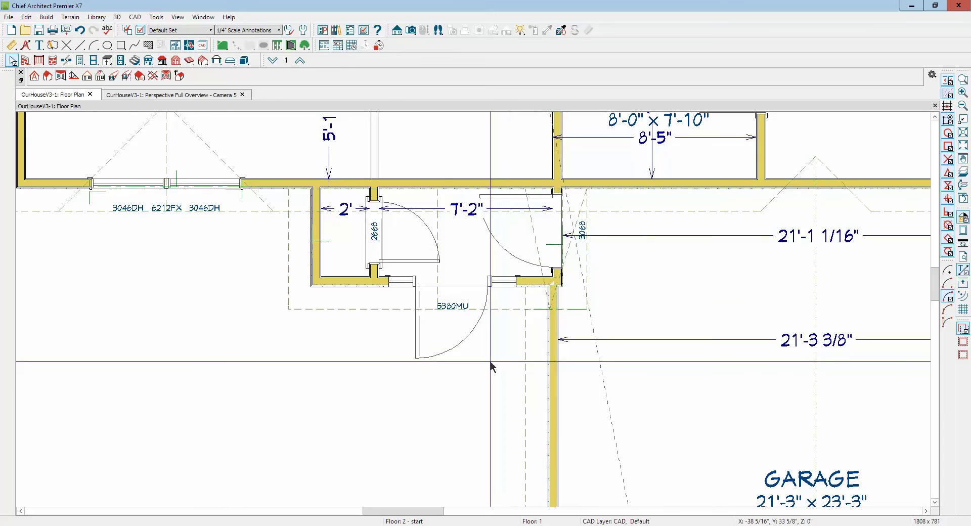
{"action": "key", "text": "ctrl+Tab"}
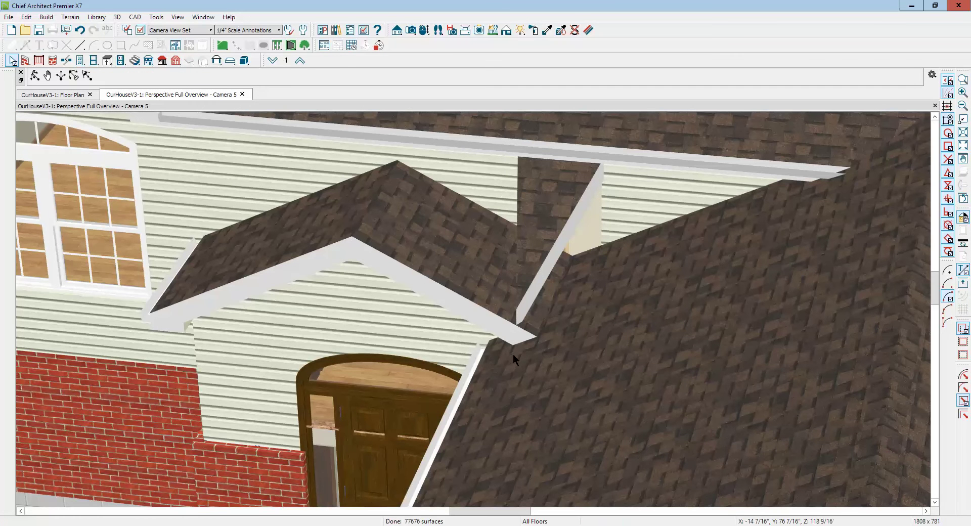
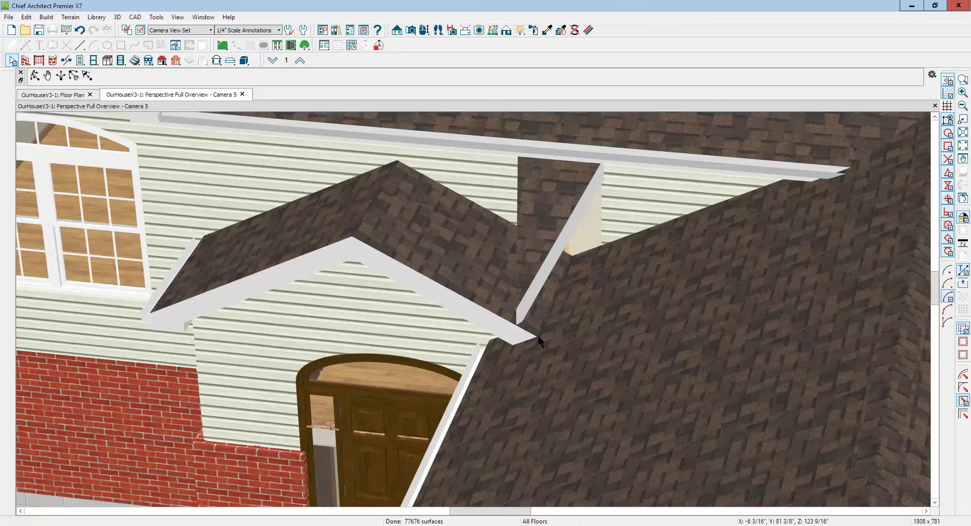
Step: Pull the eave edge of the entry roof's garage-side plane back toward the ridge in the 3D view and suppress the reverse-layers warning
{"action": "double_click", "coordinate": [498, 316]}
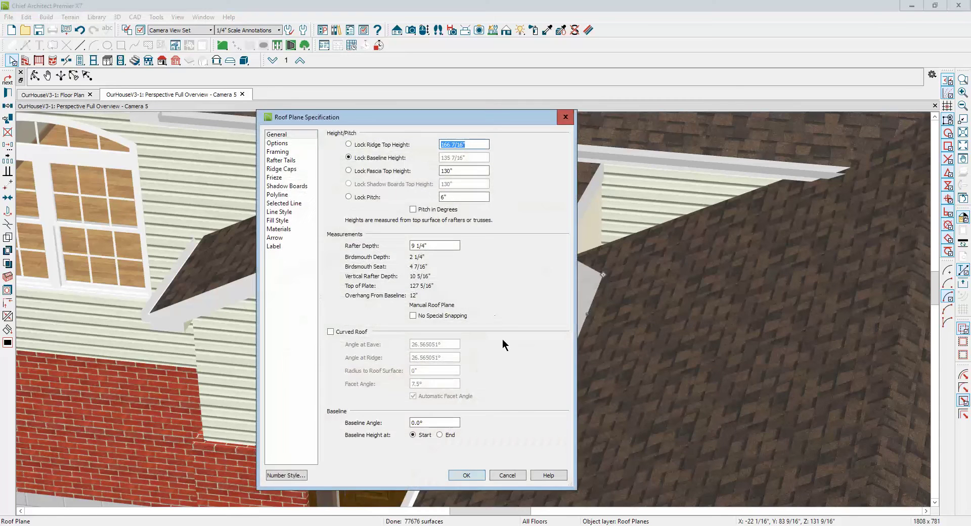
{"action": "left_click", "coordinate": [506, 475]}
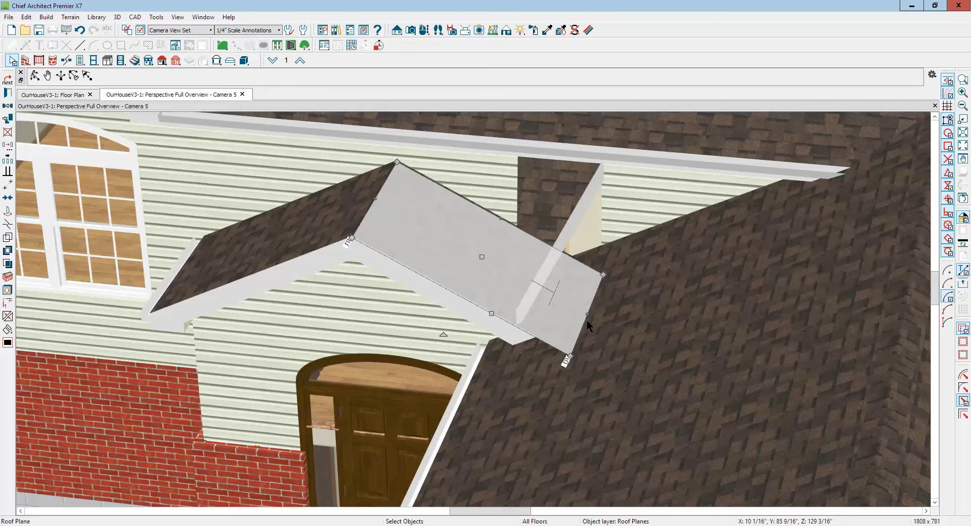
{"action": "left_click_drag", "start_coordinate": [584, 314], "coordinate": [543, 344]}
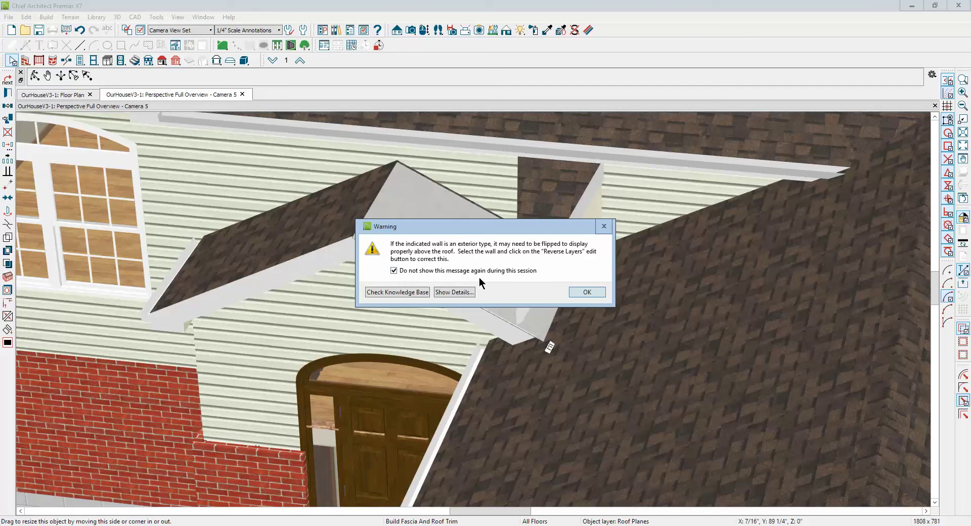
{"action": "left_click", "coordinate": [587, 292]}
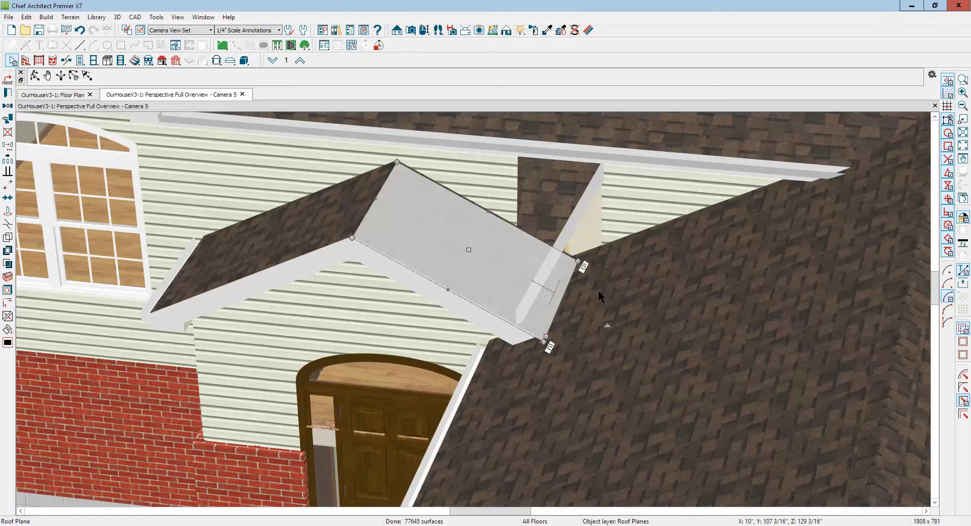
{"action": "key", "text": "Escape"}
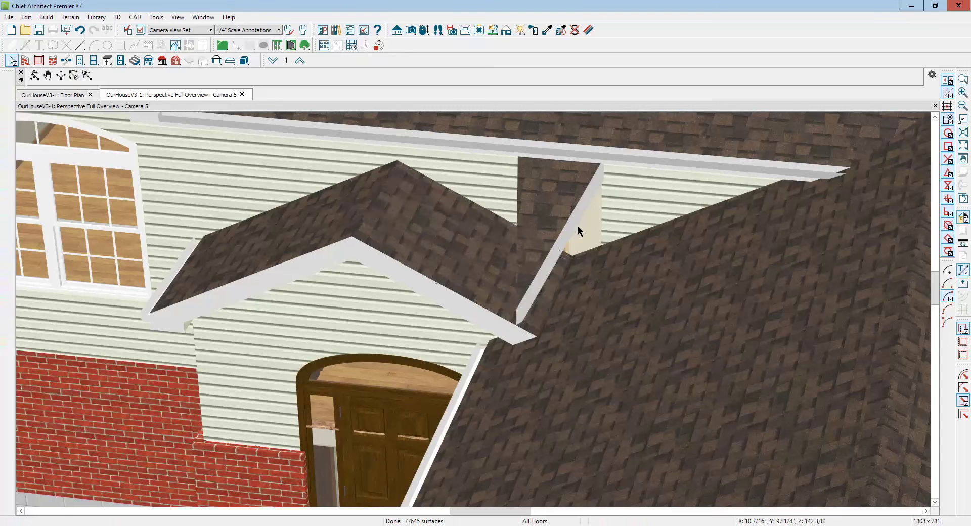
Step: Pull the upper edge of the triangular infill roof plane down, away from the main house eave
{"action": "left_click", "coordinate": [555, 168]}
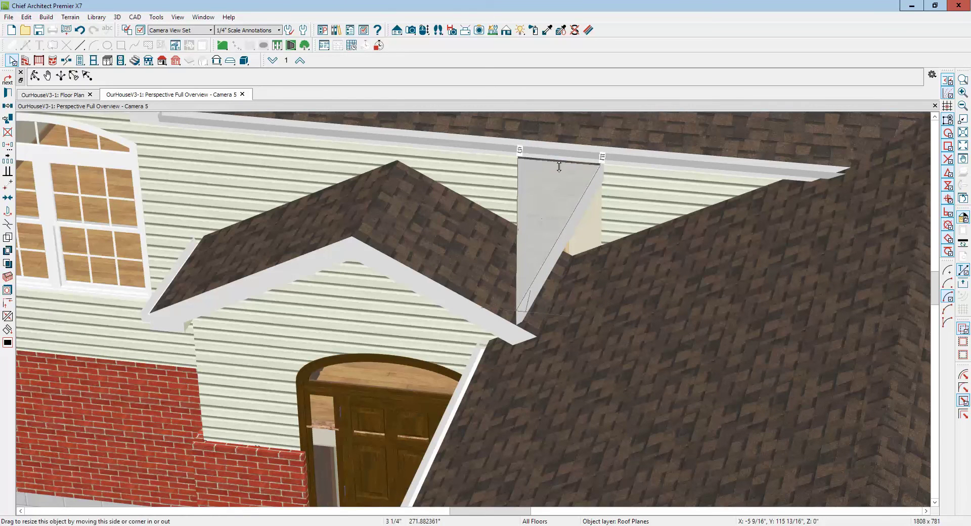
{"action": "left_click_drag", "start_coordinate": [559, 167], "coordinate": [574, 219]}
{"action": "left_click_drag", "start_coordinate": [626, 312], "coordinate": [622, 304]}
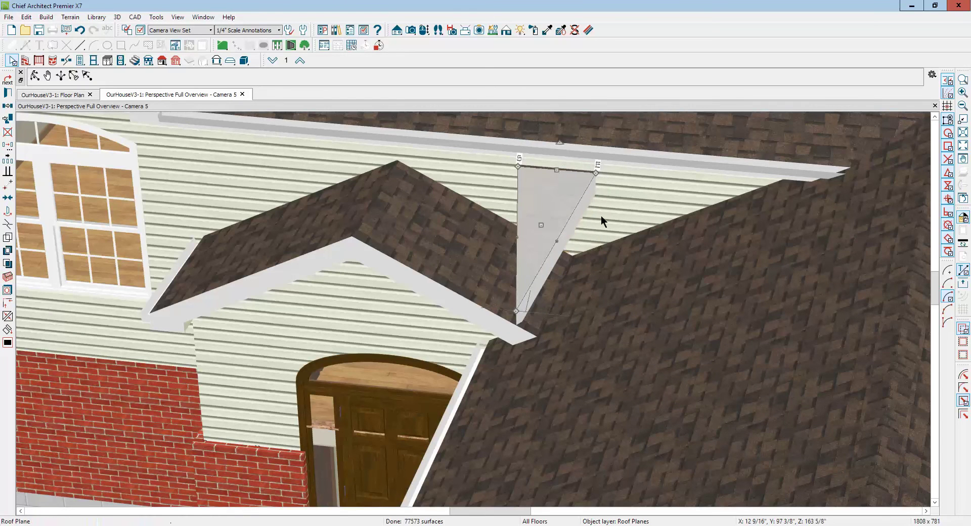
Step: Pull the eave edge of the entry roof's garage-side plane back slightly further so it ends at the garage roof surface
{"action": "left_click", "coordinate": [532, 331]}
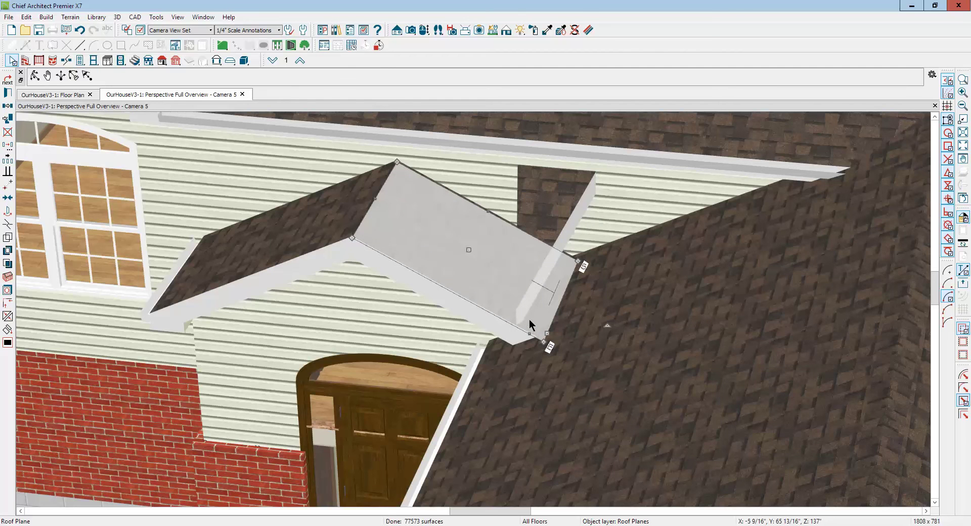
{"action": "left_click", "coordinate": [554, 219]}
{"action": "key", "text": "Delete"}
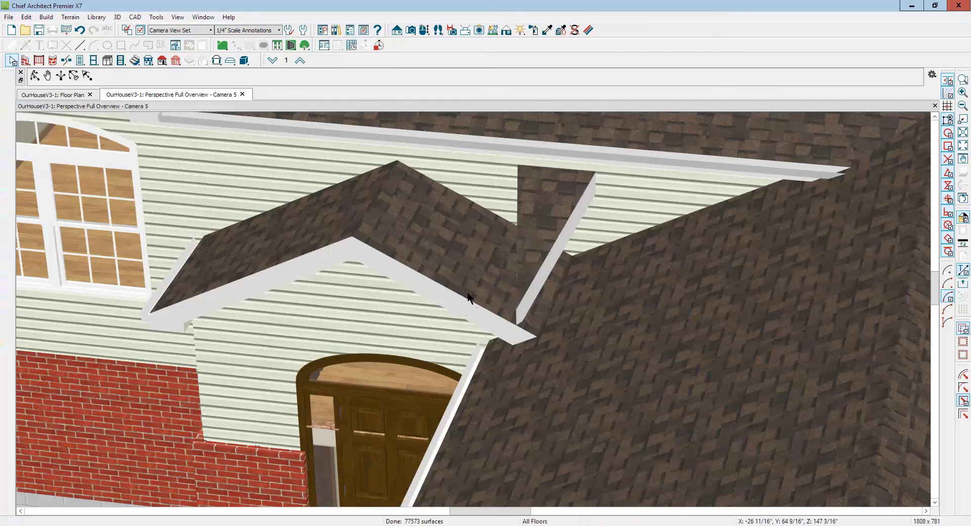
{"action": "left_click", "coordinate": [559, 304]}
{"action": "left_click_drag", "start_coordinate": [560, 300], "coordinate": [553, 299]}
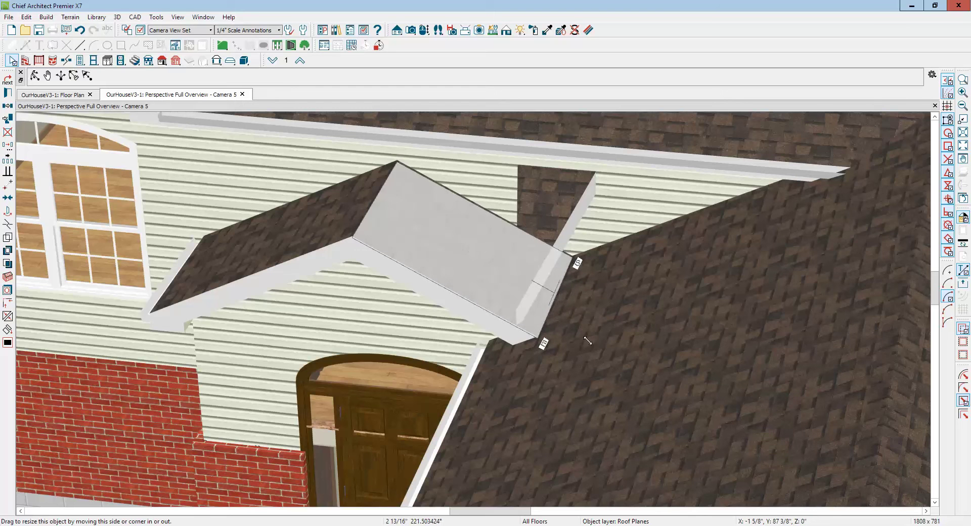
{"action": "left_click_drag", "start_coordinate": [586, 341], "coordinate": [582, 342]}
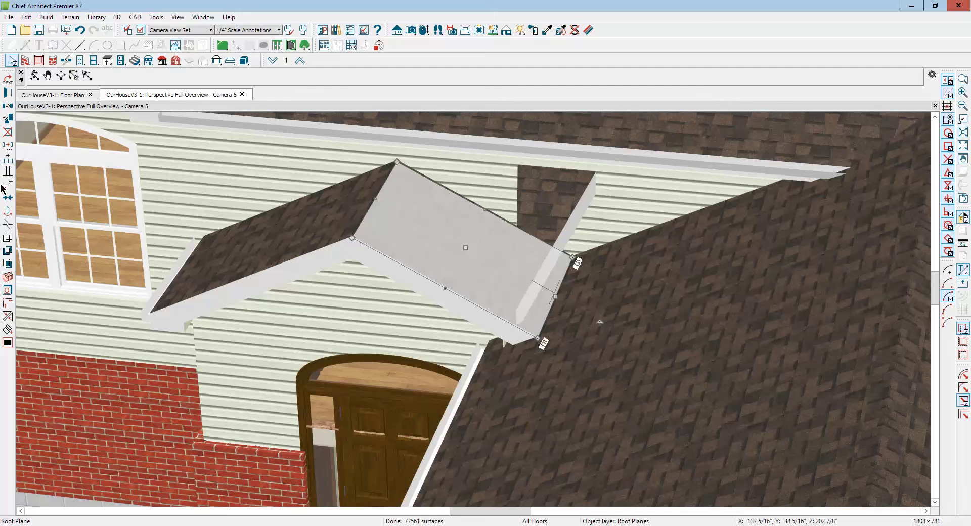
Step: Copy the fascia top height value from the entry roof's garage-side plane, leaving that plane's specification unchanged
{"action": "left_click", "coordinate": [7, 93]}
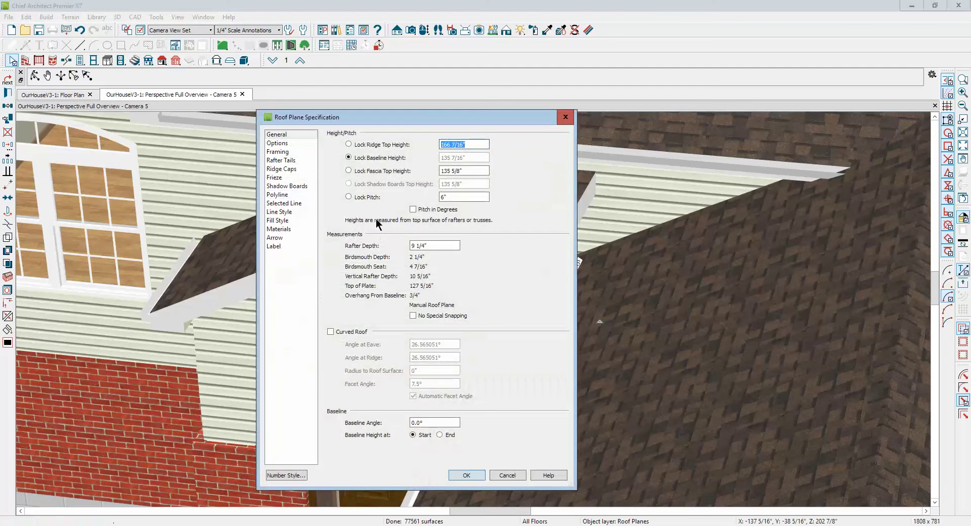
{"action": "left_click_drag", "start_coordinate": [466, 170], "coordinate": [438, 170]}
{"action": "right_click", "coordinate": [443, 170]}
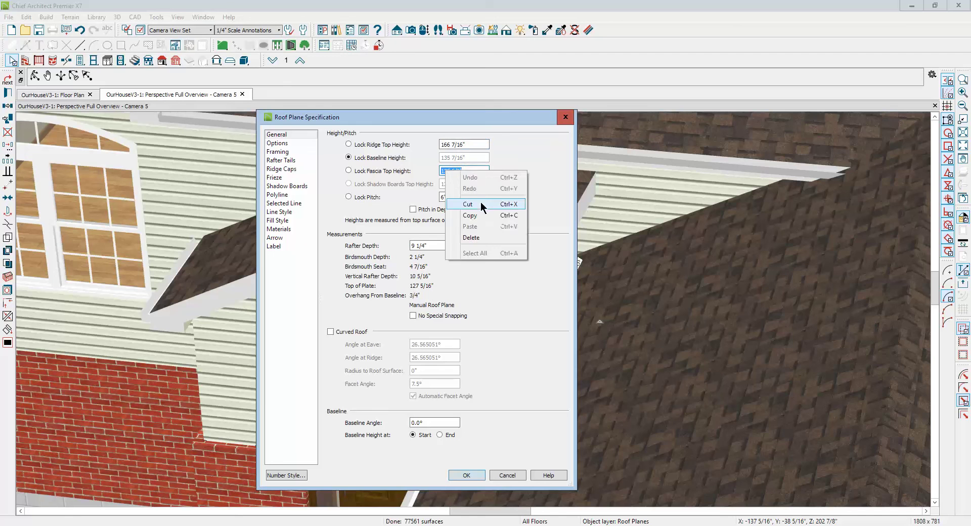
{"action": "left_click", "coordinate": [483, 207]}
{"action": "left_click", "coordinate": [507, 476]}
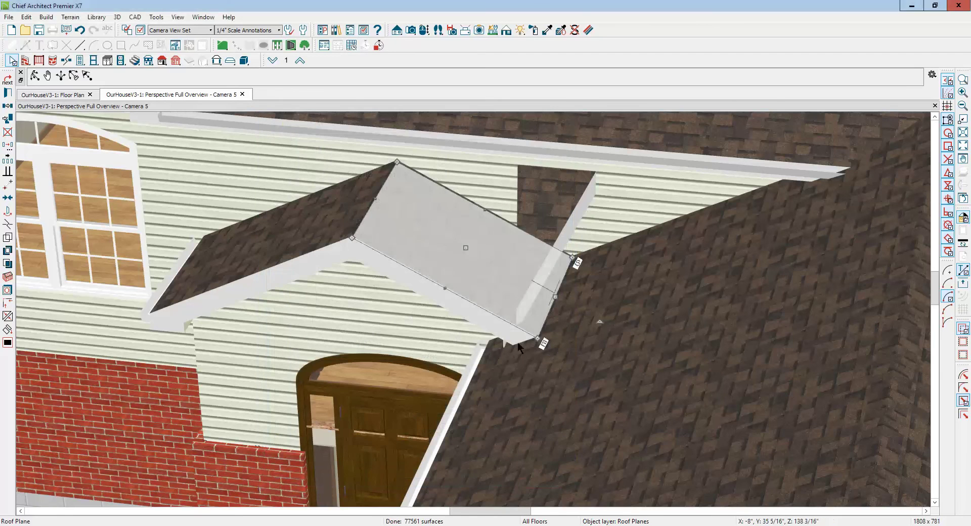
Step: Lock the triangular infill roof plane's pitch and set its fascia top height to 135 5/8"
{"action": "left_click", "coordinate": [7, 92]}
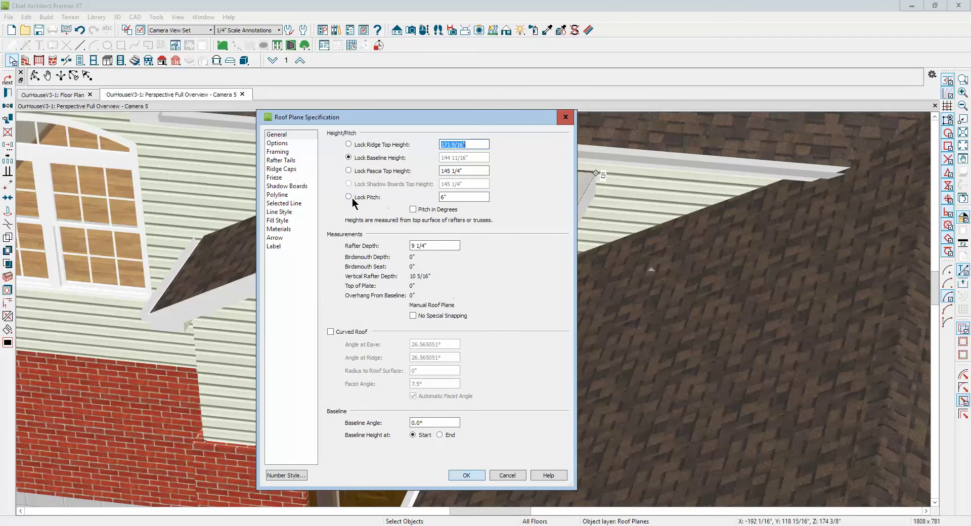
{"action": "left_click", "coordinate": [349, 197]}
{"action": "left_click", "coordinate": [479, 169]}
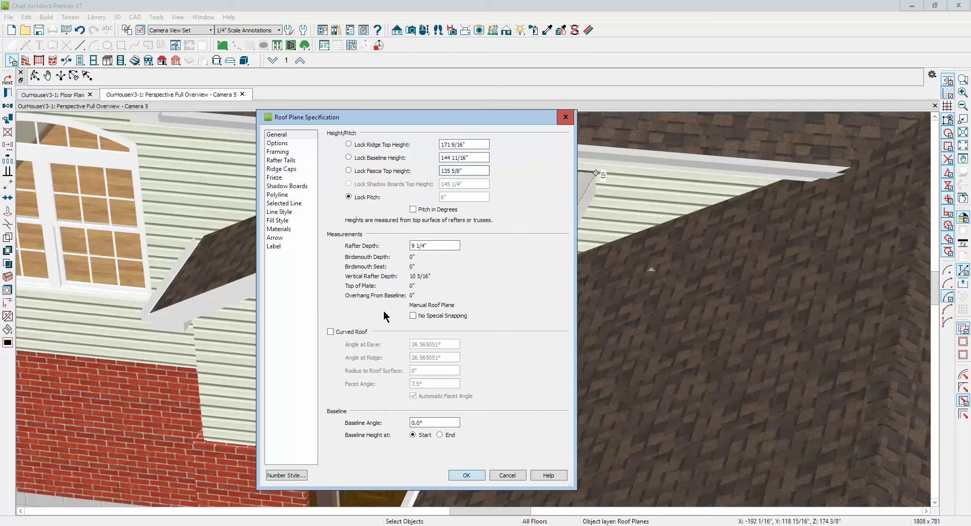
{"action": "left_click", "coordinate": [466, 475]}
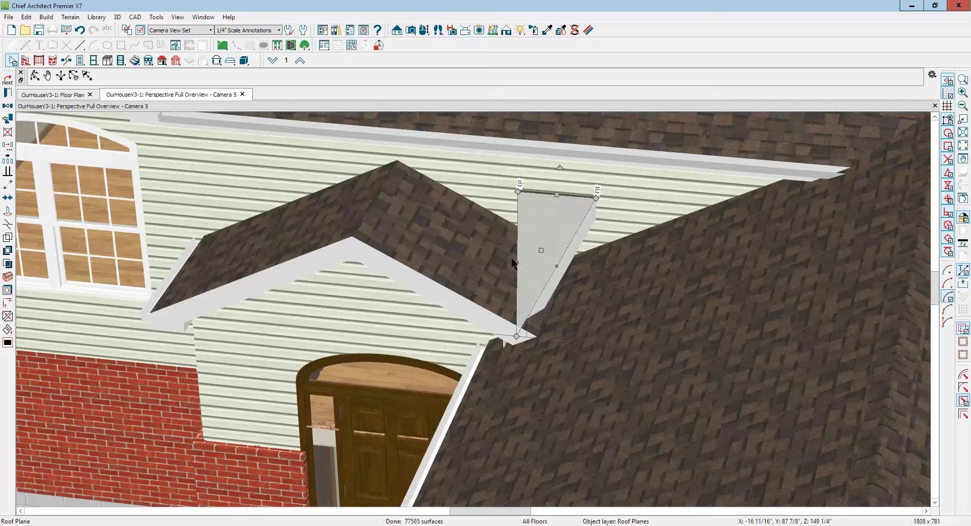
Step: Nudge the triangular infill roof plane toward the garage roof until its lower point meets the corner of the entry roof's eave
{"action": "key", "text": "Right"}
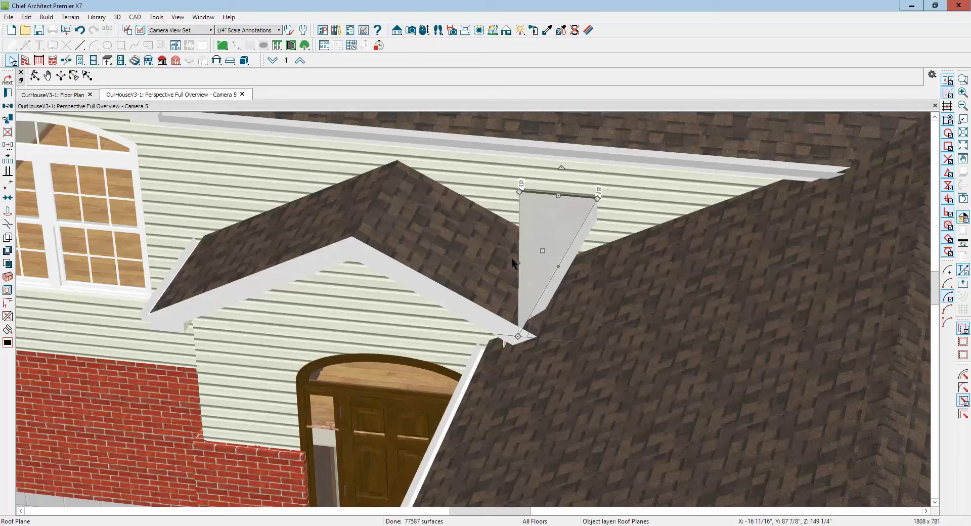
{"action": "key", "text": "Right"}
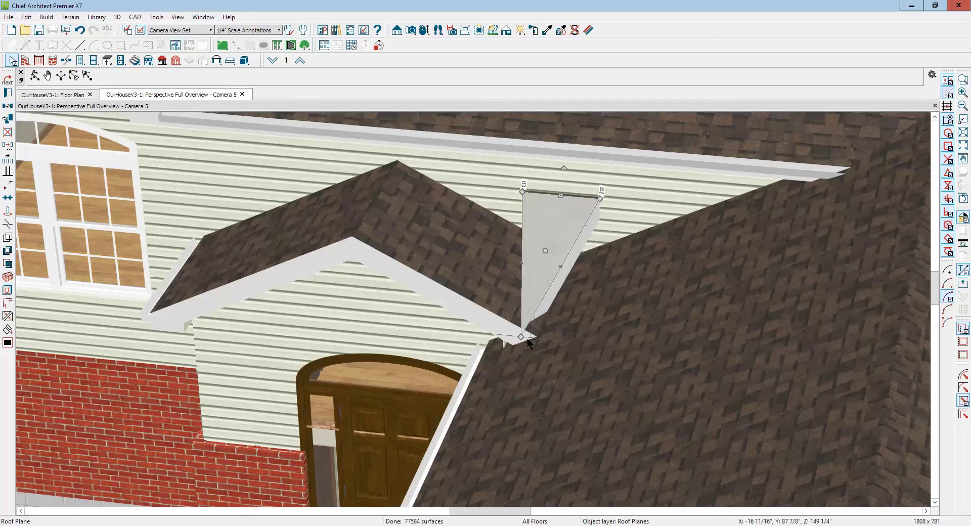
{"action": "key", "text": "Right"}
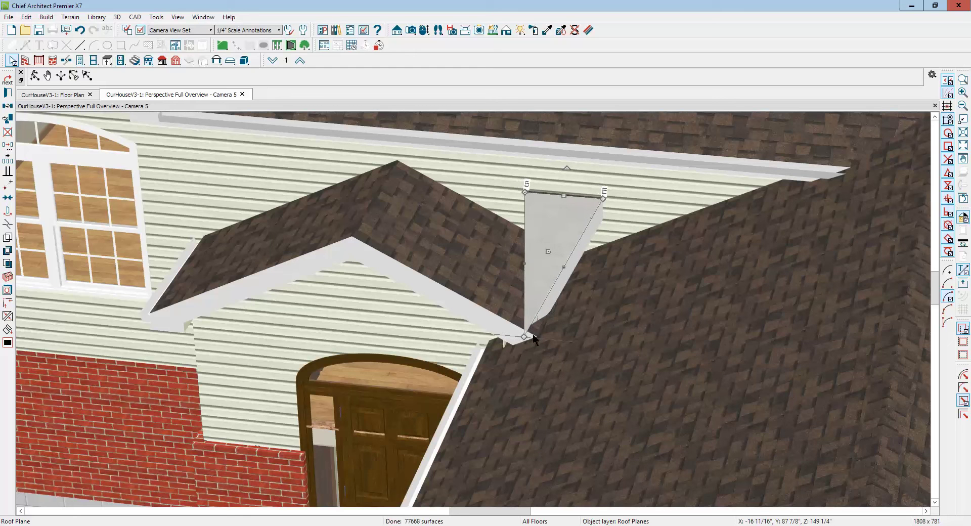
{"action": "key", "text": "Right"}
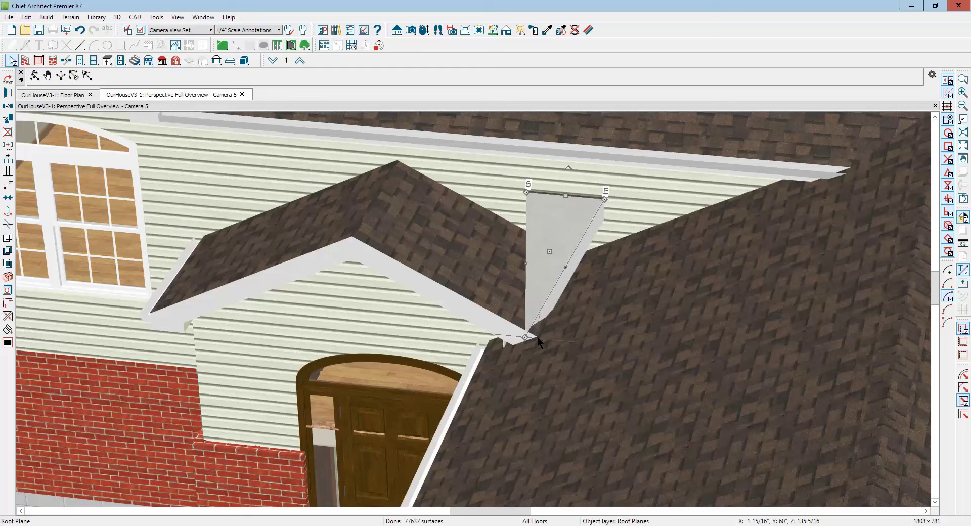
{"action": "key", "text": "Right"}
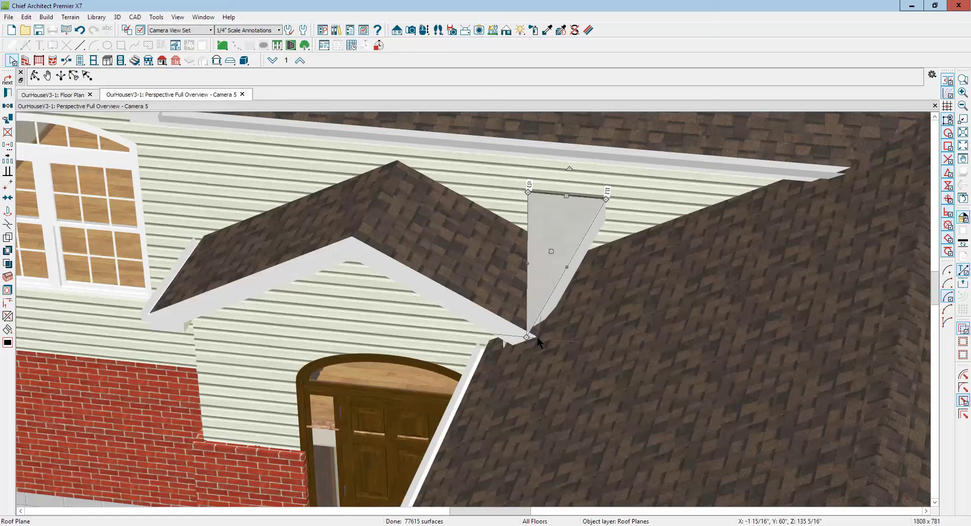
{"action": "key", "text": "Right"}
{"action": "key", "text": "Right"}
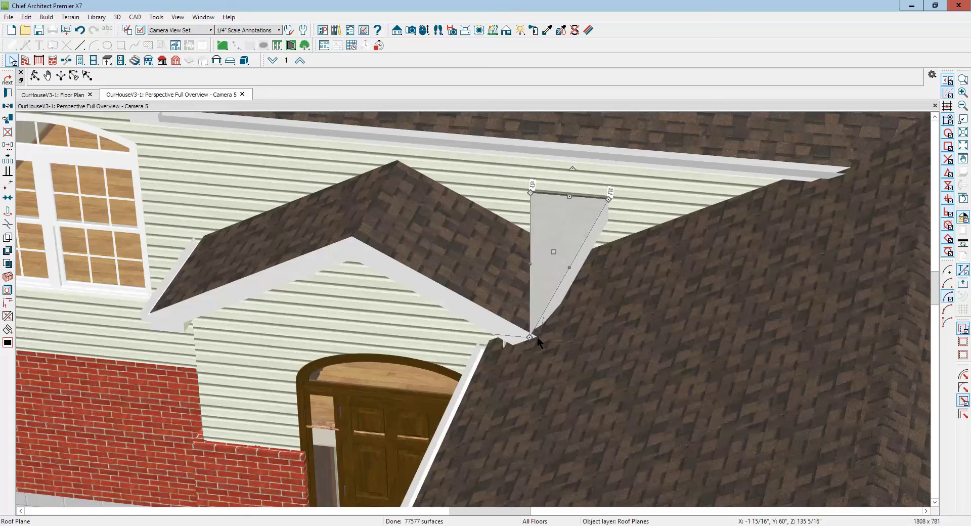
{"action": "key", "text": "Right"}
{"action": "key", "text": "Right"}
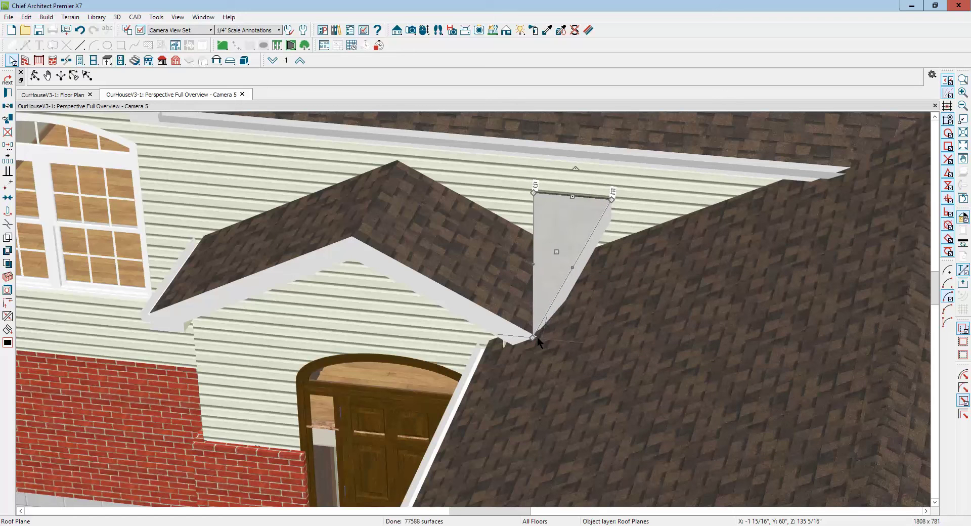
{"action": "key", "text": "Right"}
{"action": "key", "text": "Escape"}
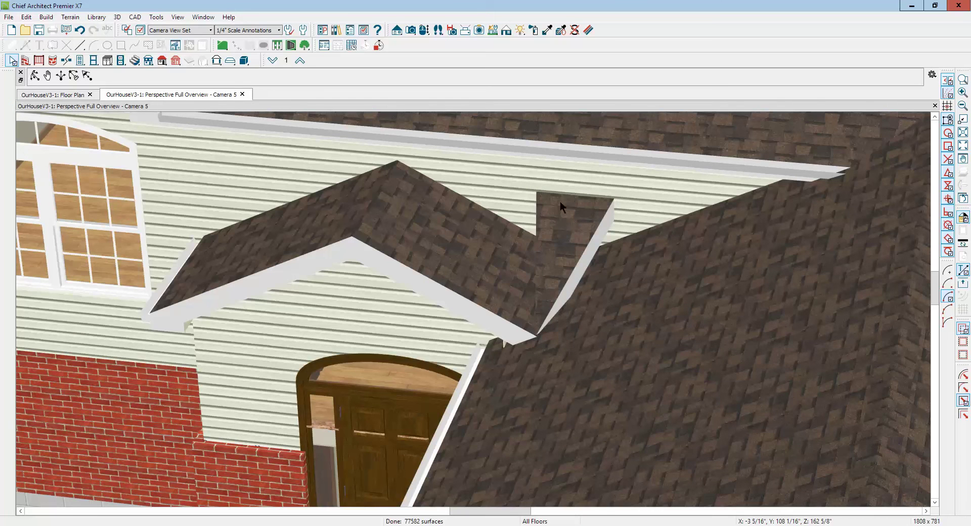
Step: Lock the triangular infill roof plane's fascia top height and set its pitch to 3"
{"action": "double_click", "coordinate": [559, 236]}
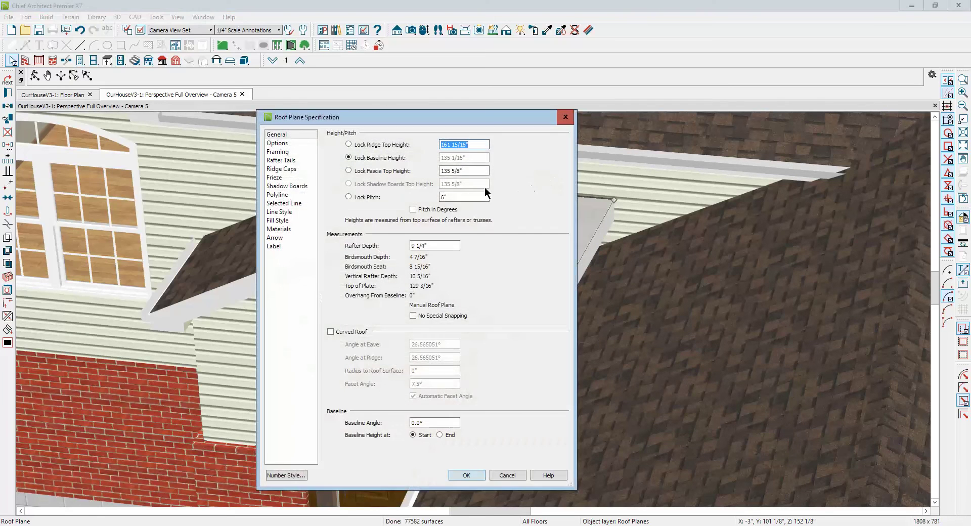
{"action": "left_click", "coordinate": [349, 171]}
{"action": "left_click", "coordinate": [458, 197]}
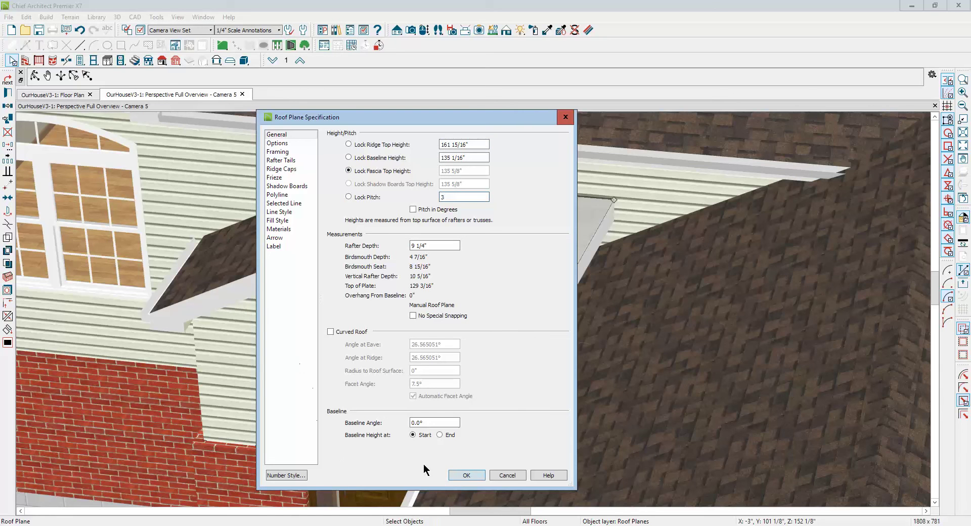
{"action": "left_click", "coordinate": [464, 474]}
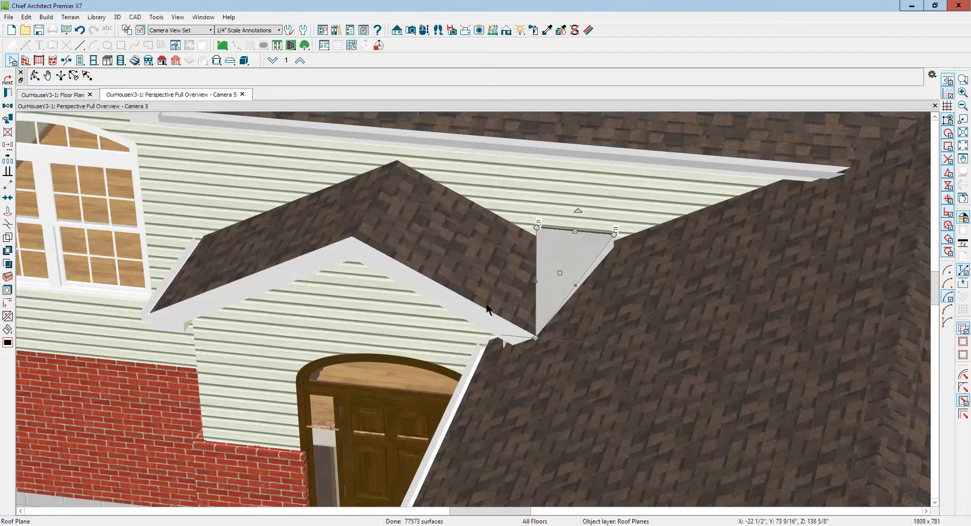
{"action": "left_click", "coordinate": [542, 275]}
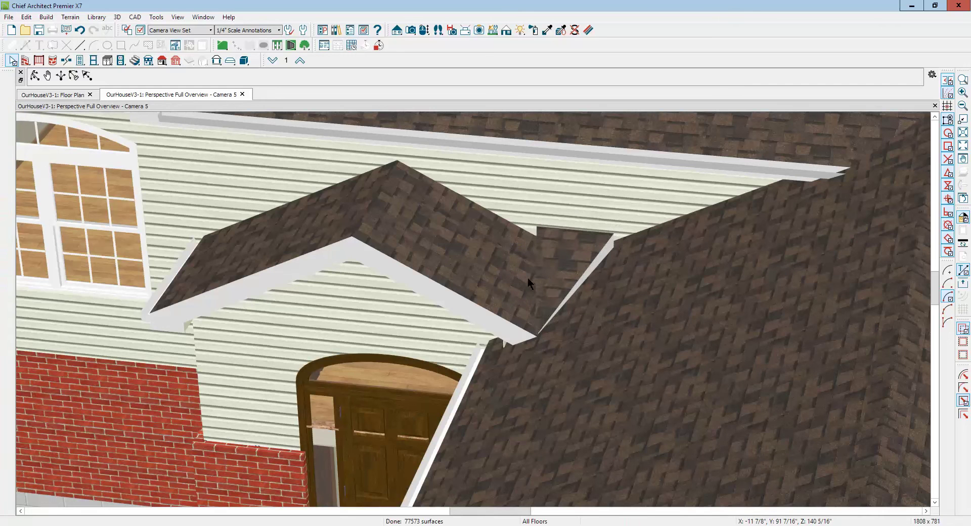
Step: Join the entry roof's garage-side plane to the triangular infill plane so they meet along a valley
{"action": "left_click", "coordinate": [527, 278]}
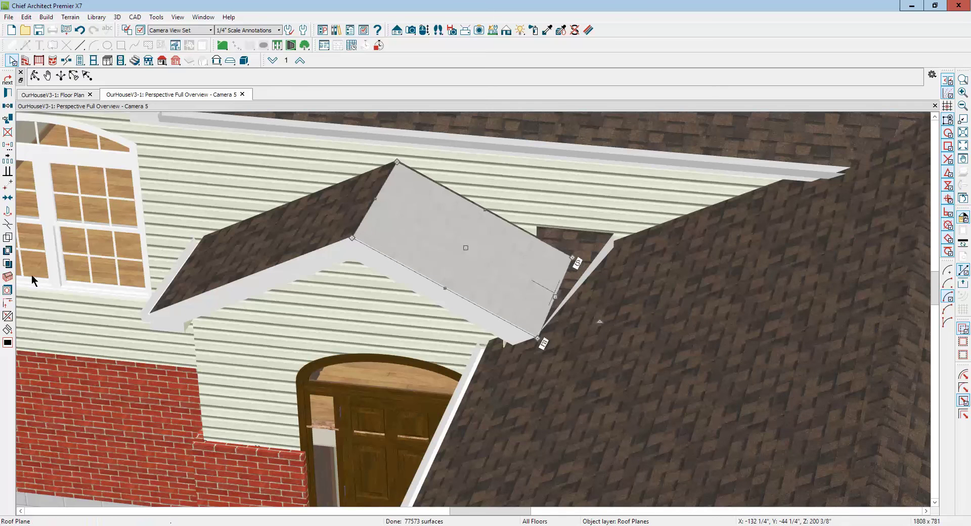
{"action": "left_click", "coordinate": [10, 316]}
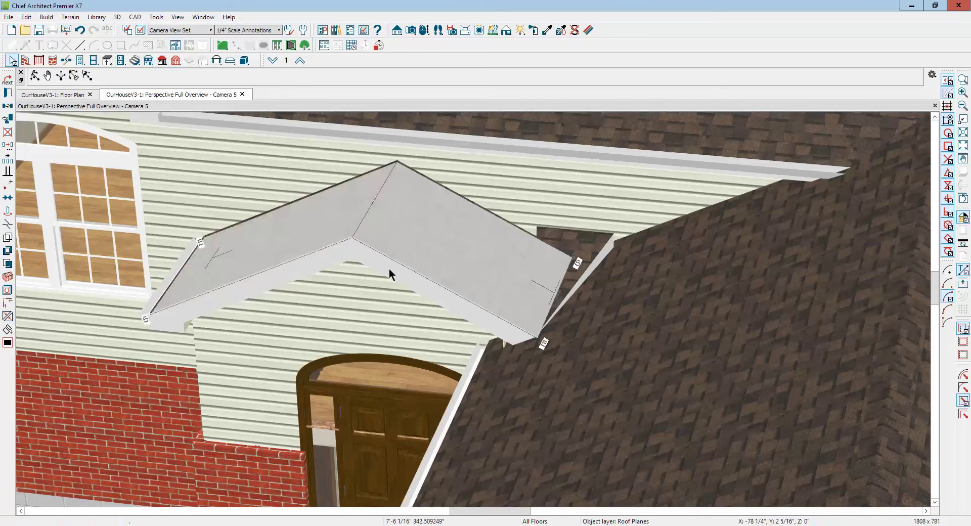
{"action": "left_click", "coordinate": [535, 249]}
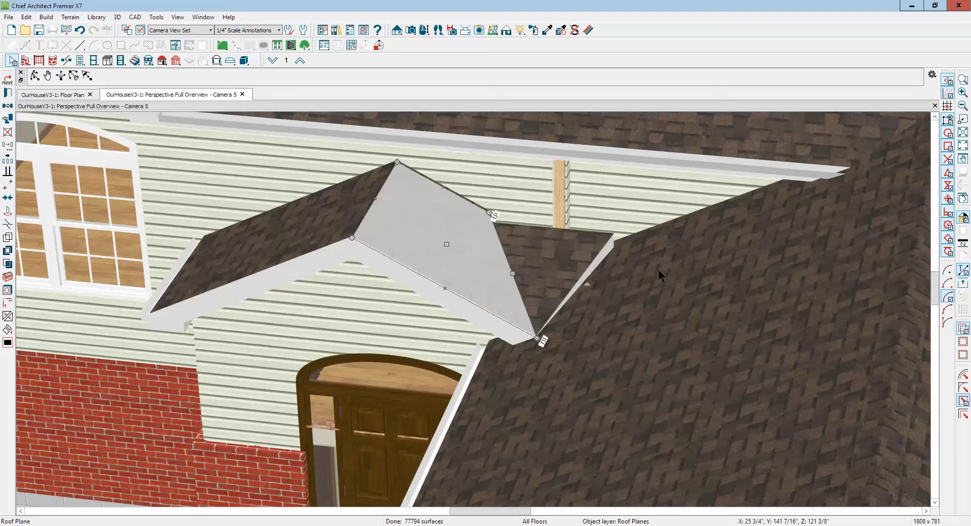
{"action": "key", "text": "Escape"}
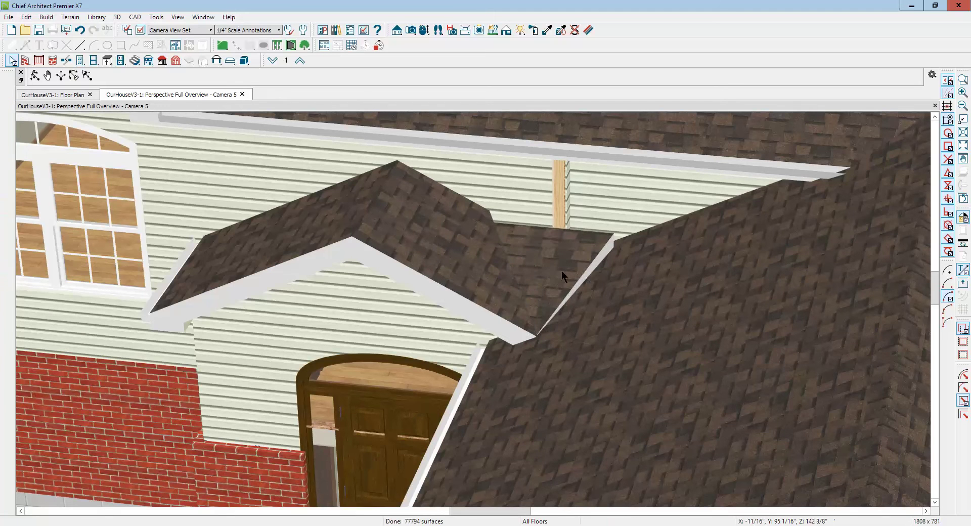
Step: Pull the inner corner of the garage roof plane's cutout edge out to the infill plane's upper garage-side corner
{"action": "left_click", "coordinate": [547, 277]}
{"action": "left_click", "coordinate": [618, 281]}
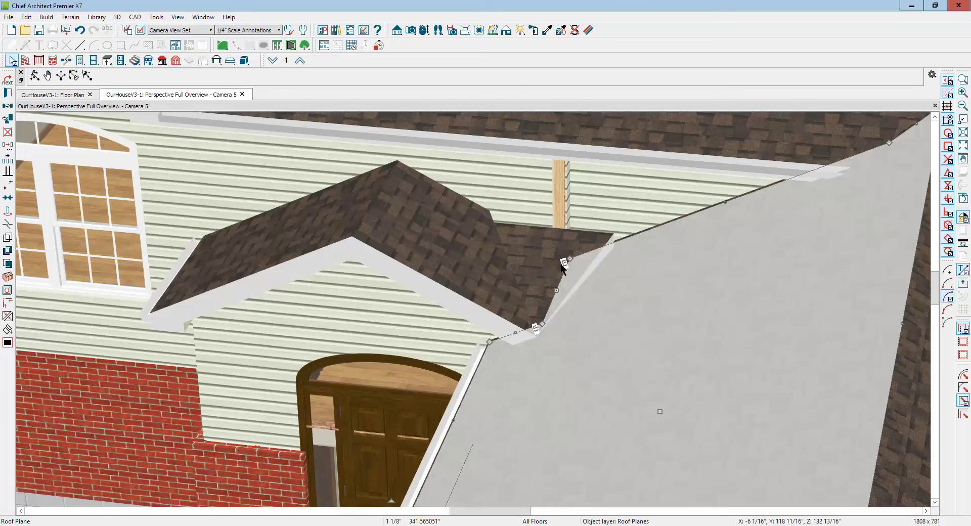
{"action": "left_click_drag", "start_coordinate": [570, 258], "coordinate": [633, 230]}
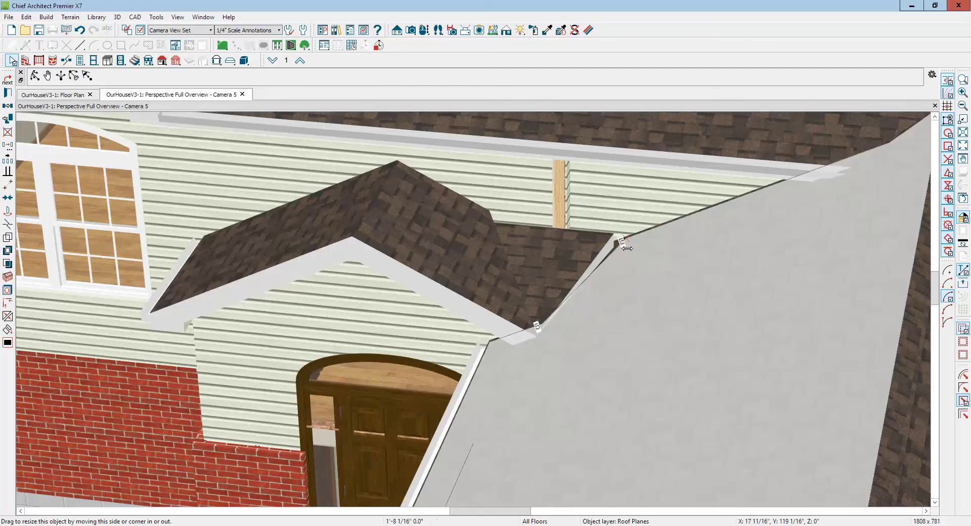
{"action": "key", "text": "Escape"}
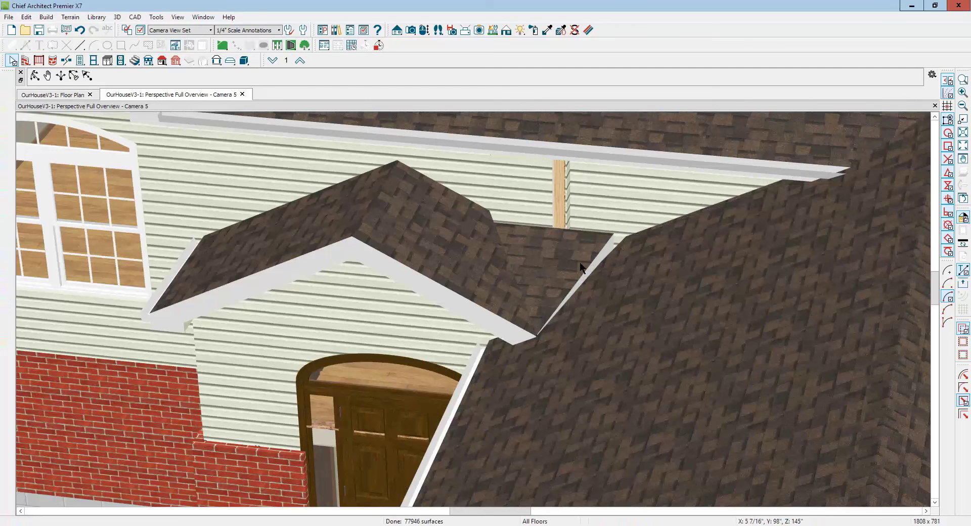
Step: Join the triangular infill roof plane to the garage roof plane along their shared sloping edge
{"action": "right_click", "coordinate": [581, 273]}
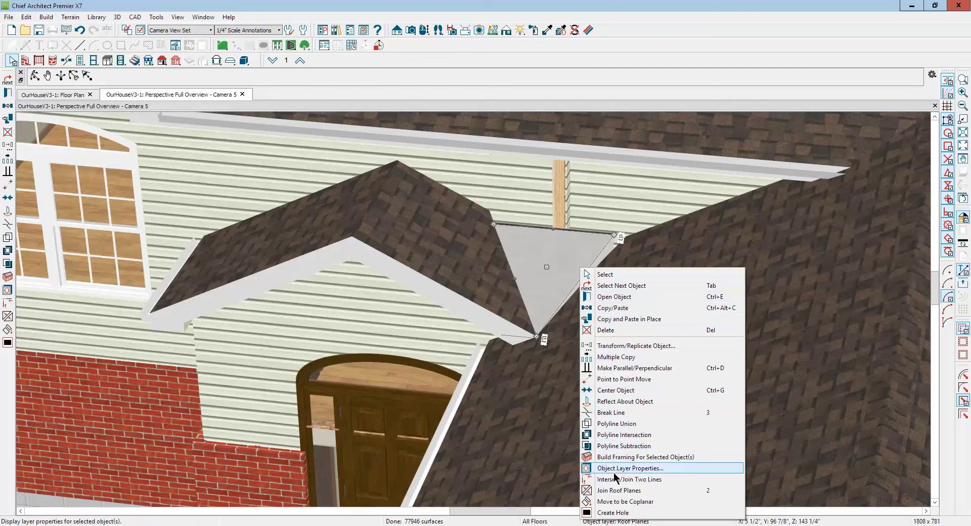
{"action": "left_click", "coordinate": [612, 490]}
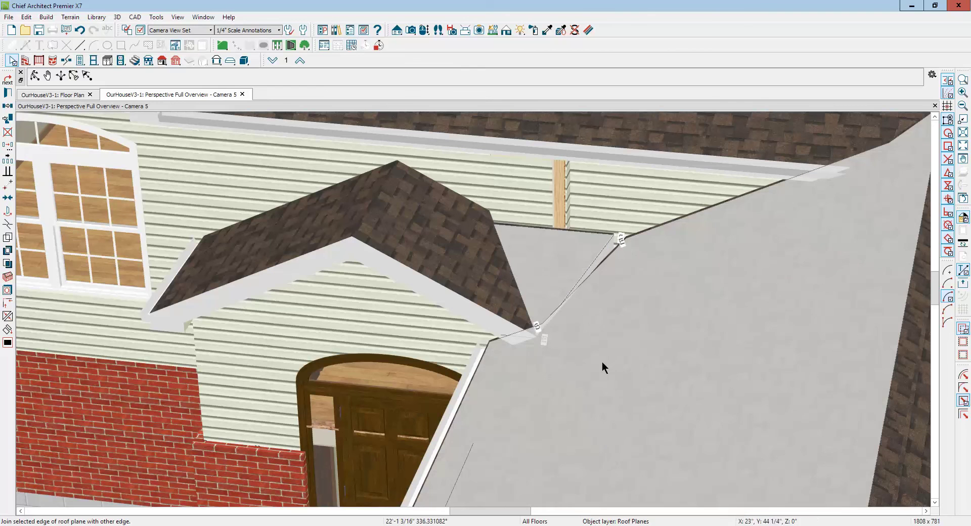
{"action": "left_click", "coordinate": [588, 284]}
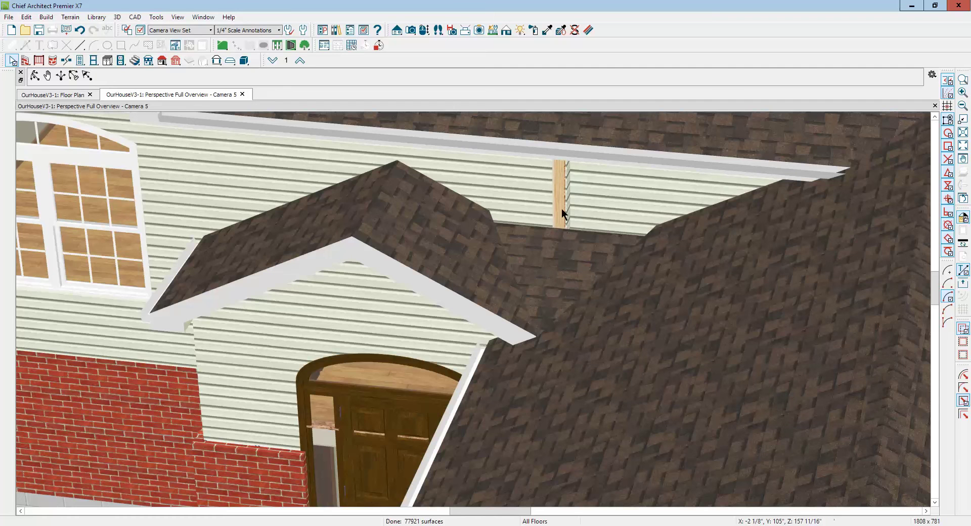
Step: Move the infill plane's upper edge back to the house wall until the siding above it closes cleanly
{"action": "left_click", "coordinate": [567, 230]}
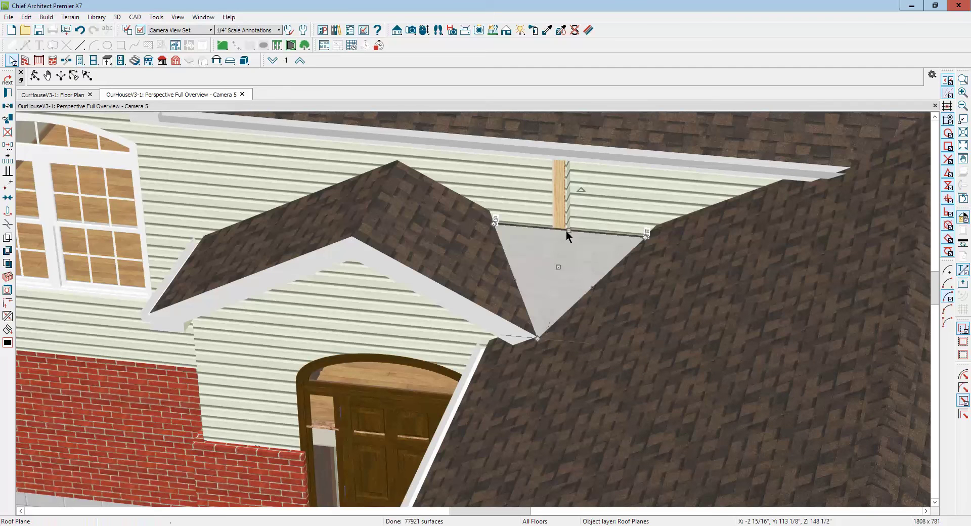
{"action": "left_click_drag", "start_coordinate": [566, 231], "coordinate": [571, 193]}
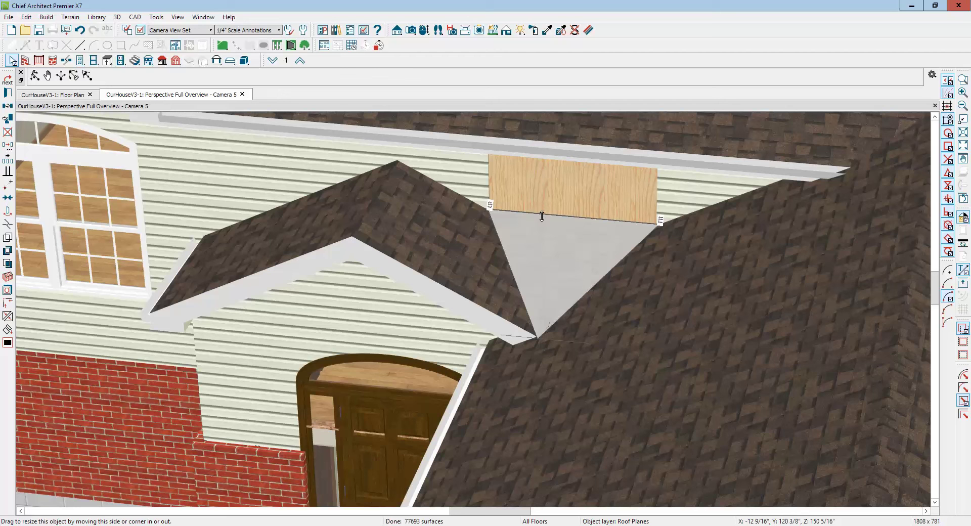
{"action": "left_click_drag", "start_coordinate": [542, 216], "coordinate": [539, 214]}
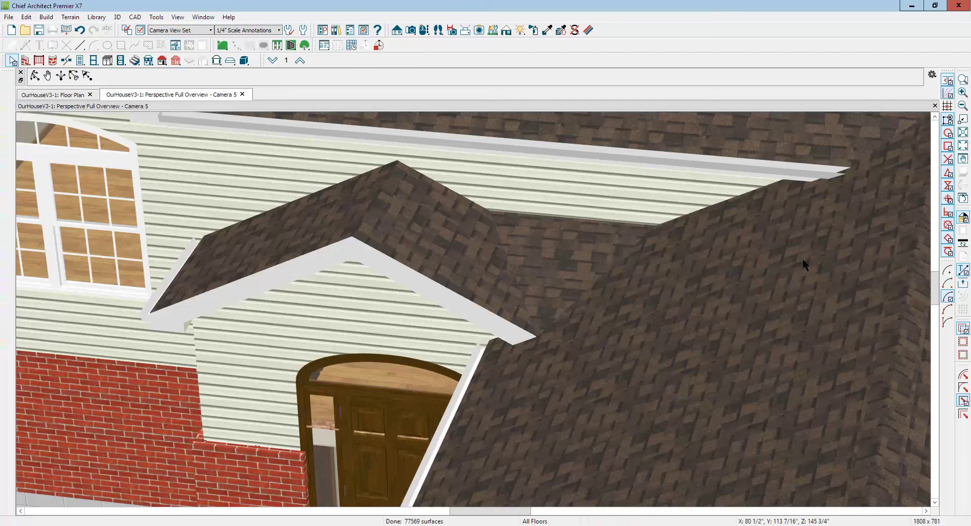
Step: Look over the entry, infill and garage roofs from further out and close the perspective overview
{"action": "scroll", "coordinate": [803, 259], "scroll_direction": "down", "scroll_amount": 3}
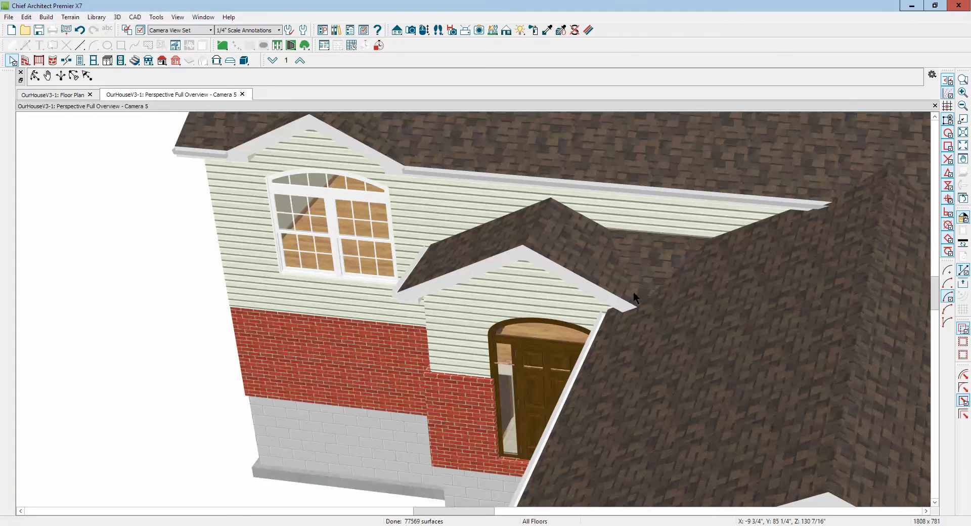
{"action": "scroll", "coordinate": [317, 150], "scroll_direction": "up", "scroll_amount": 1}
{"action": "scroll", "coordinate": [361, 166], "scroll_direction": "down", "scroll_amount": 1}
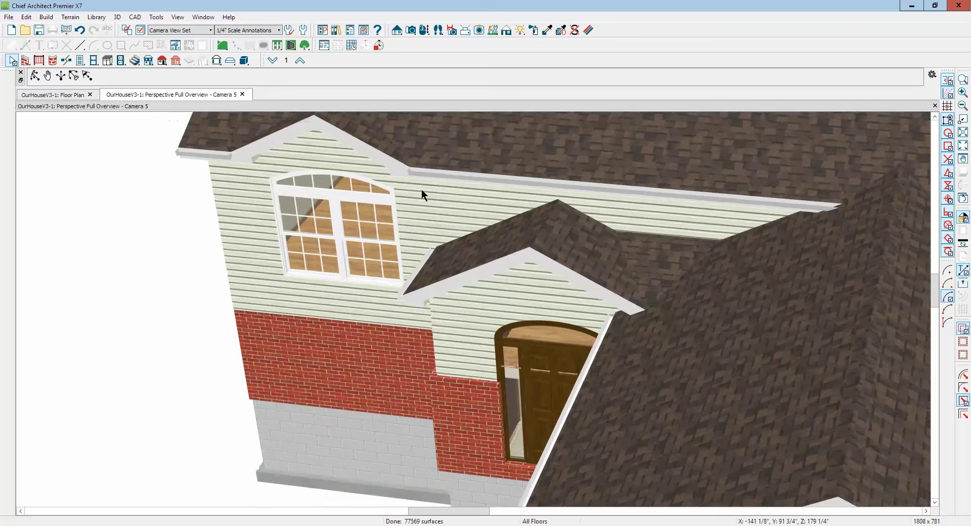
{"action": "scroll", "coordinate": [423, 194], "scroll_direction": "down", "scroll_amount": 1}
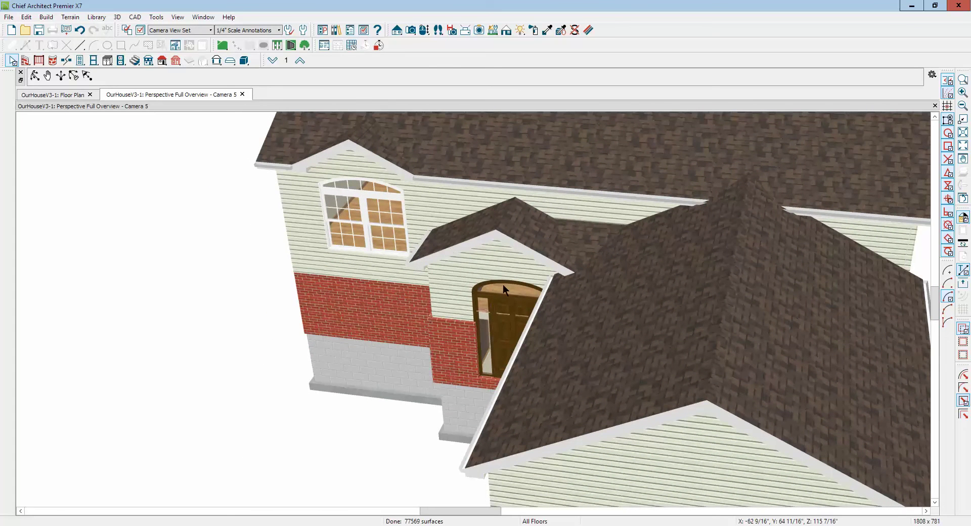
{"action": "left_click", "coordinate": [935, 106]}
Step: Create a full camera view from the living room looking toward the stair railings and front entry
{"action": "scroll", "coordinate": [866, 185], "scroll_direction": "up", "scroll_amount": 1}
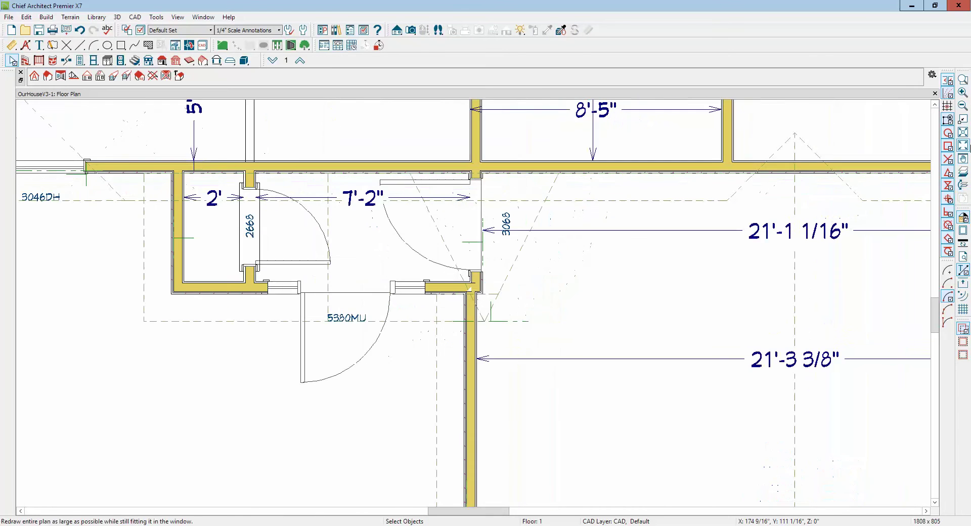
{"action": "left_click", "coordinate": [963, 106]}
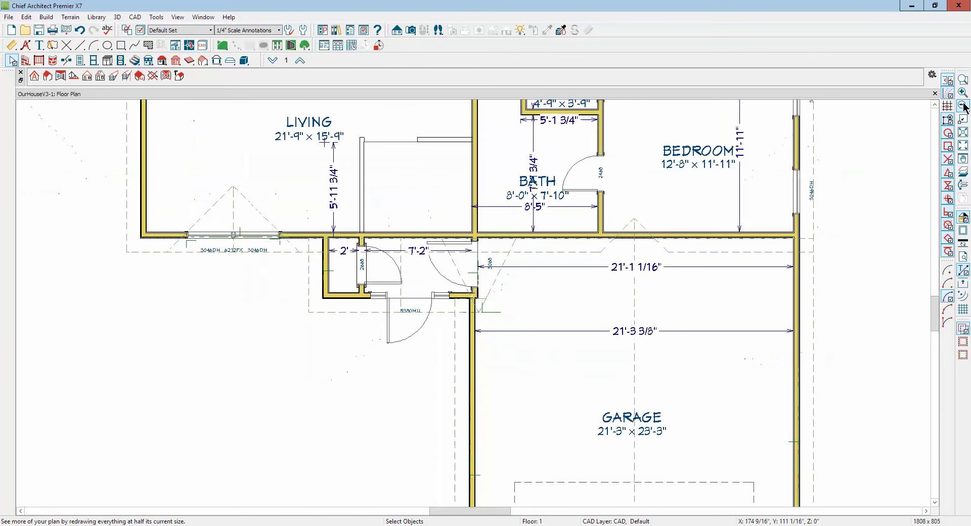
{"action": "left_click", "coordinate": [964, 106]}
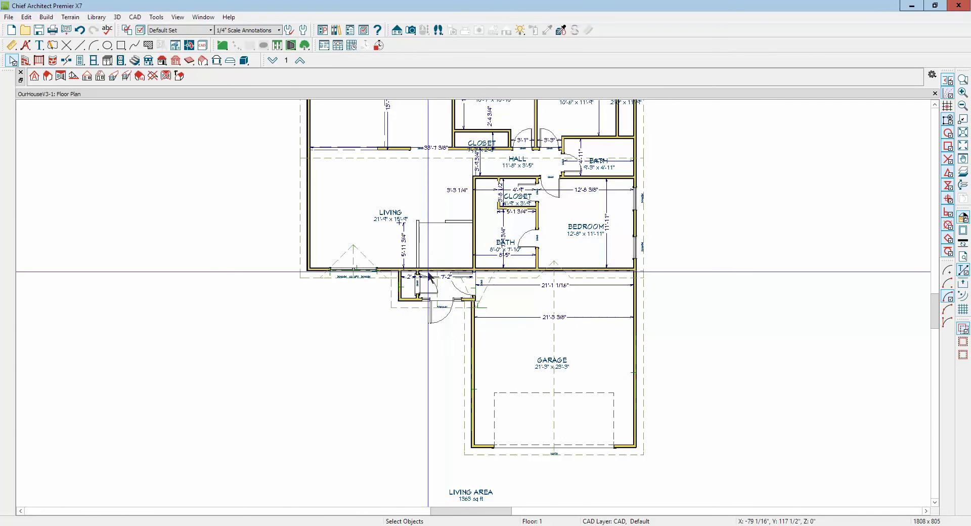
{"action": "left_click", "coordinate": [412, 30]}
{"action": "left_click_drag", "start_coordinate": [417, 170], "coordinate": [445, 302]}
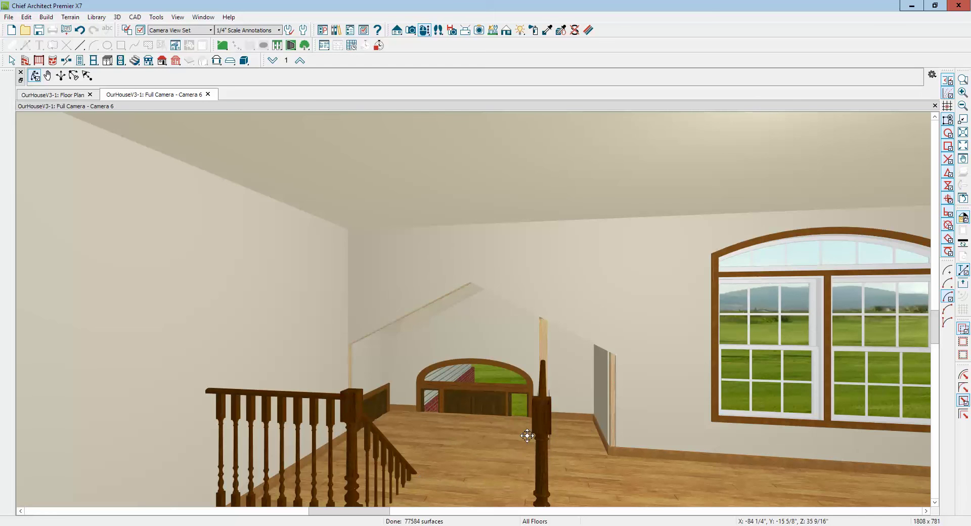
{"action": "scroll", "coordinate": [527, 435], "scroll_direction": "down", "scroll_amount": 3}
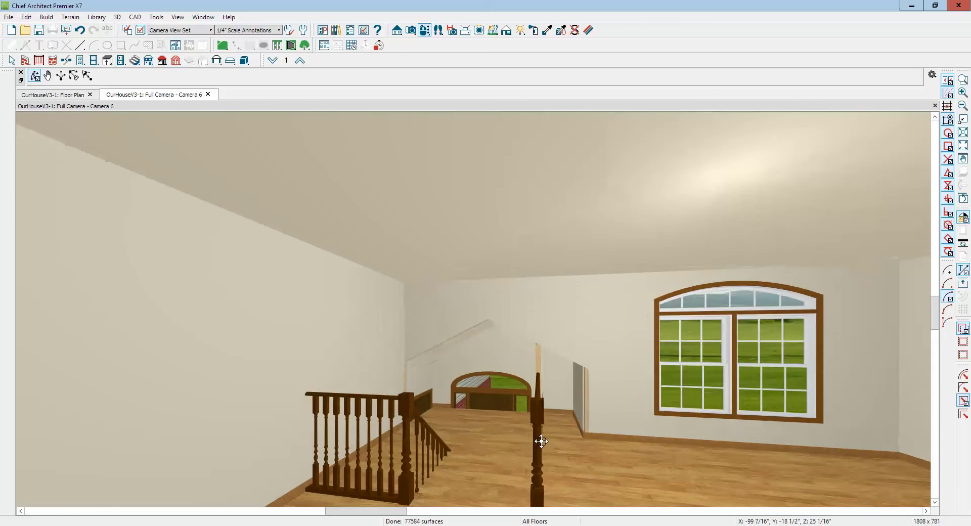
Step: Return to the floor plan and select the living room to check which area its room definition covers
{"action": "key", "text": "ctrl+Tab"}
{"action": "scroll", "coordinate": [420, 215], "scroll_direction": "up", "scroll_amount": 3}
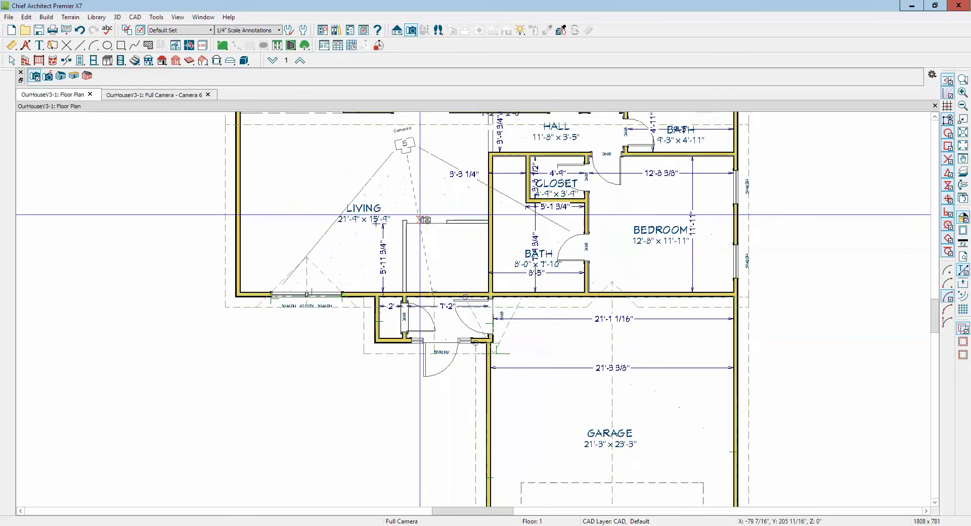
{"action": "scroll", "coordinate": [419, 215], "scroll_direction": "up", "scroll_amount": 1}
{"action": "key", "text": "space"}
{"action": "right_click", "coordinate": [454, 269]}
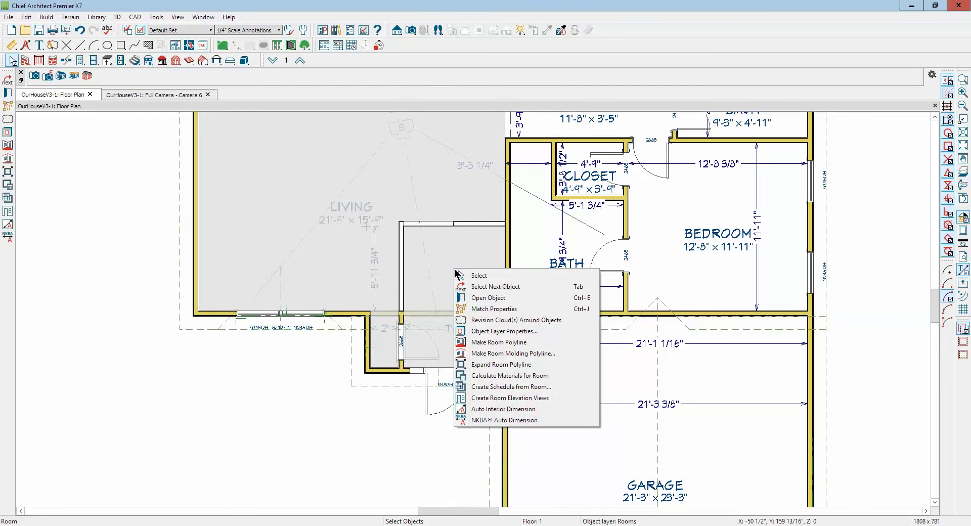
{"action": "scroll", "coordinate": [453, 273], "scroll_direction": "up", "scroll_amount": 1}
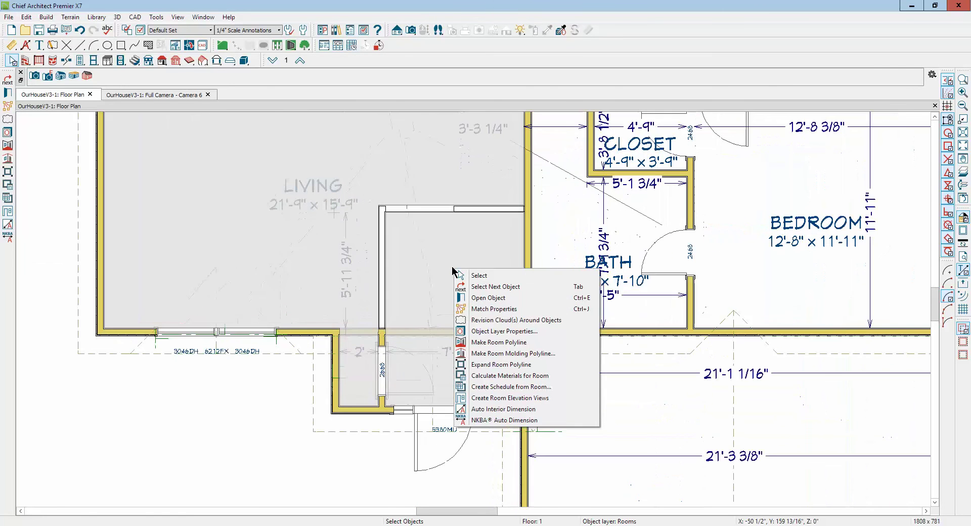
{"action": "key", "text": "Escape"}
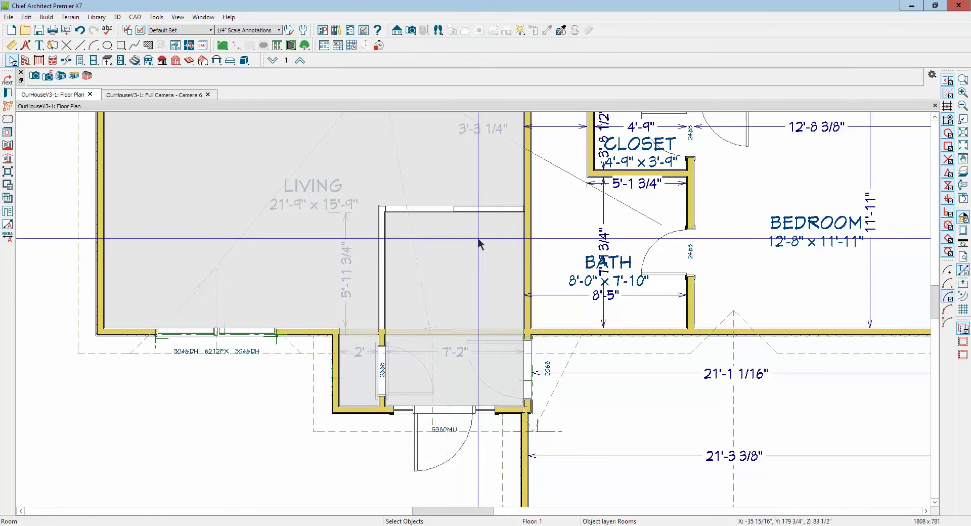
Step: Try to connect the stairwell's top railing with its side railing and the side railing's end with the front wall
{"action": "left_click", "coordinate": [497, 208]}
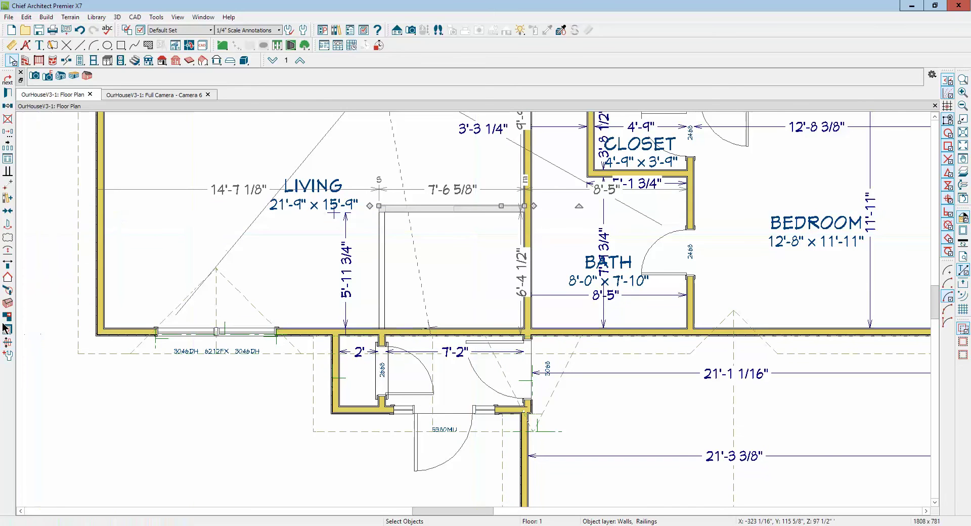
{"action": "left_click", "coordinate": [8, 290]}
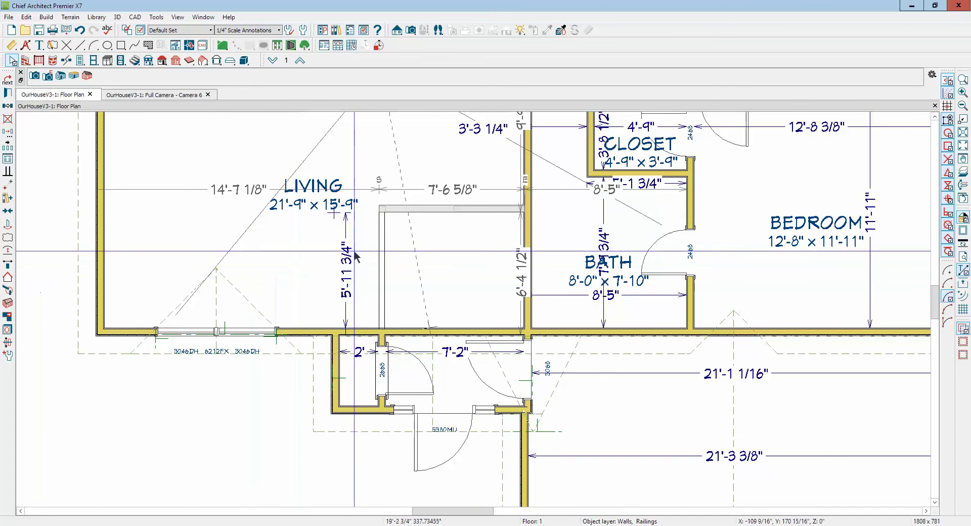
{"action": "left_click", "coordinate": [379, 331]}
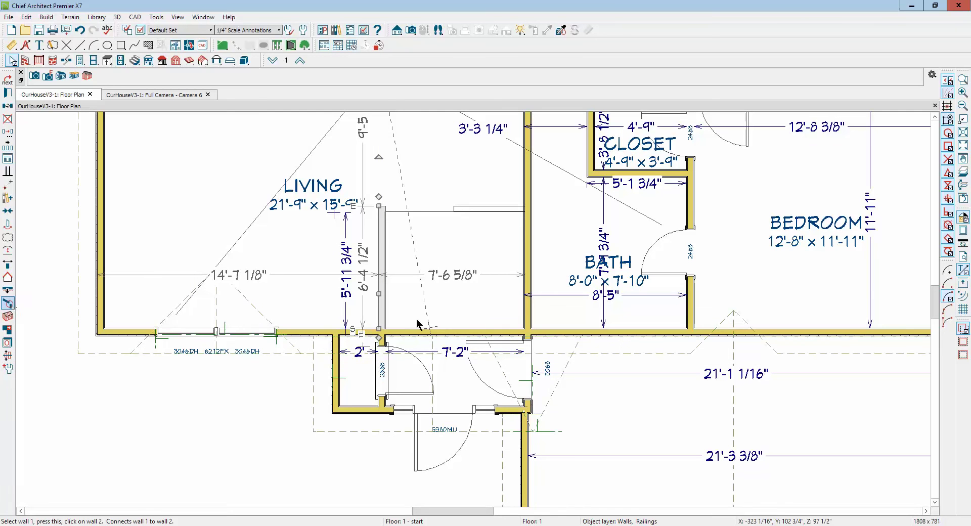
{"action": "left_click", "coordinate": [382, 328]}
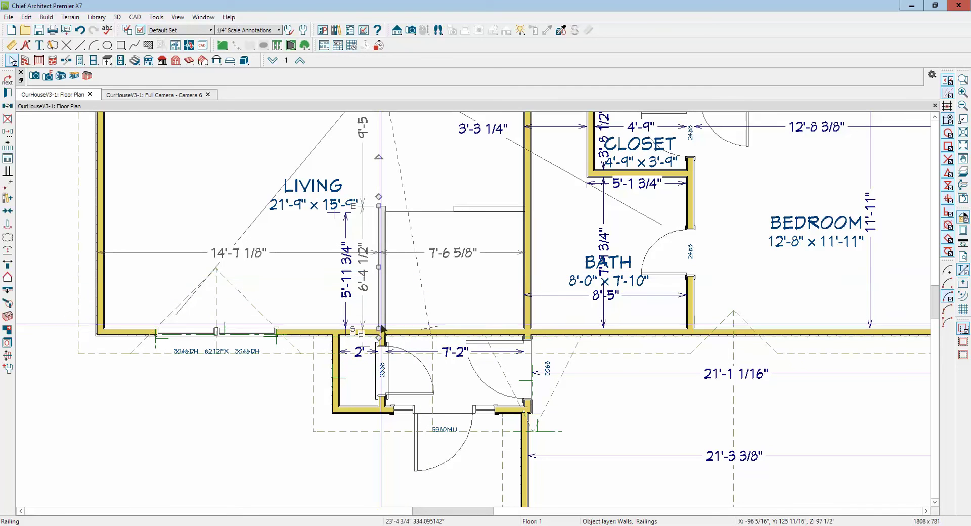
{"action": "left_click_drag", "start_coordinate": [382, 328], "coordinate": [388, 331]}
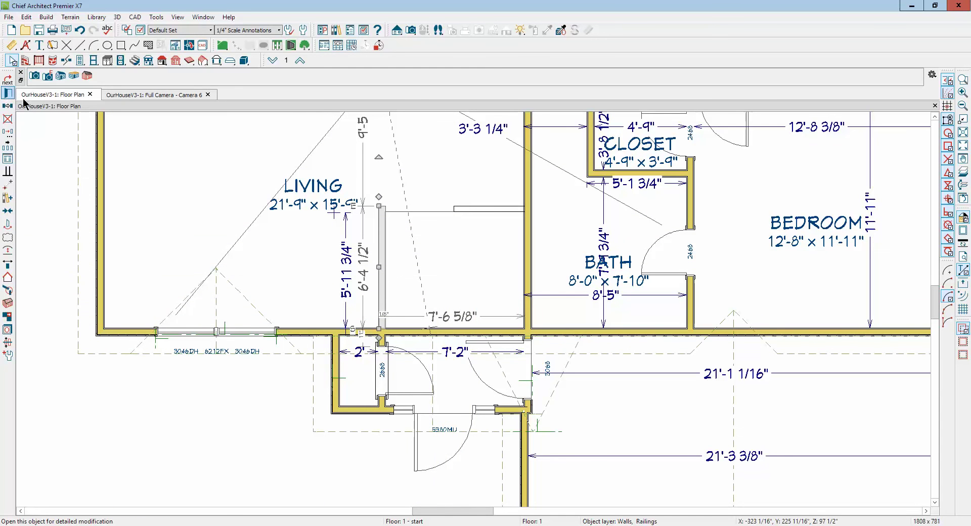
Step: Review the general and structure settings of the stairwell's side railing, including its No Locate option
{"action": "left_click", "coordinate": [7, 92]}
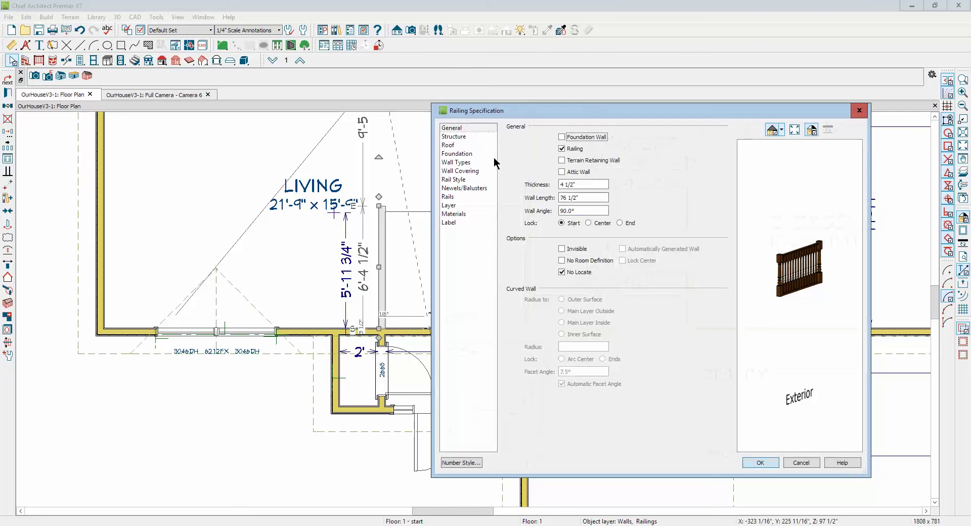
{"action": "left_click", "coordinate": [456, 137]}
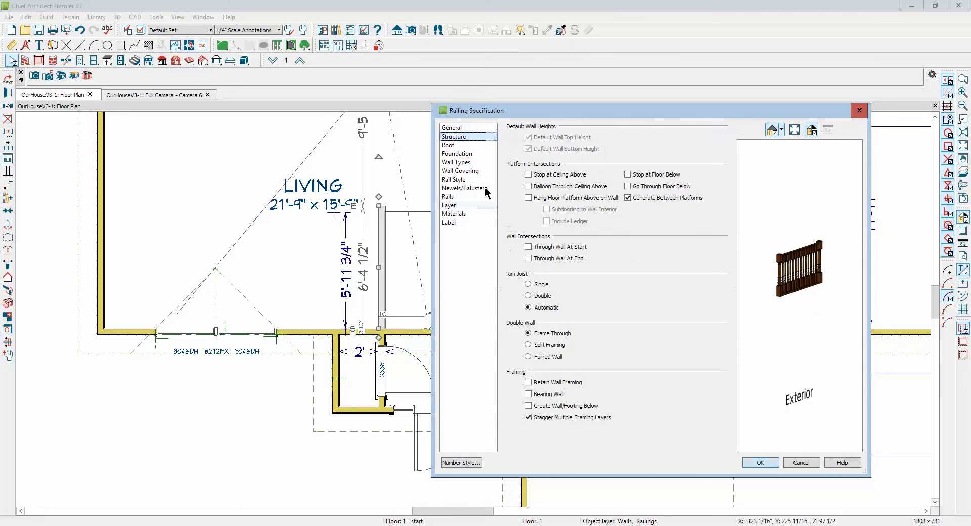
{"action": "left_click", "coordinate": [461, 128]}
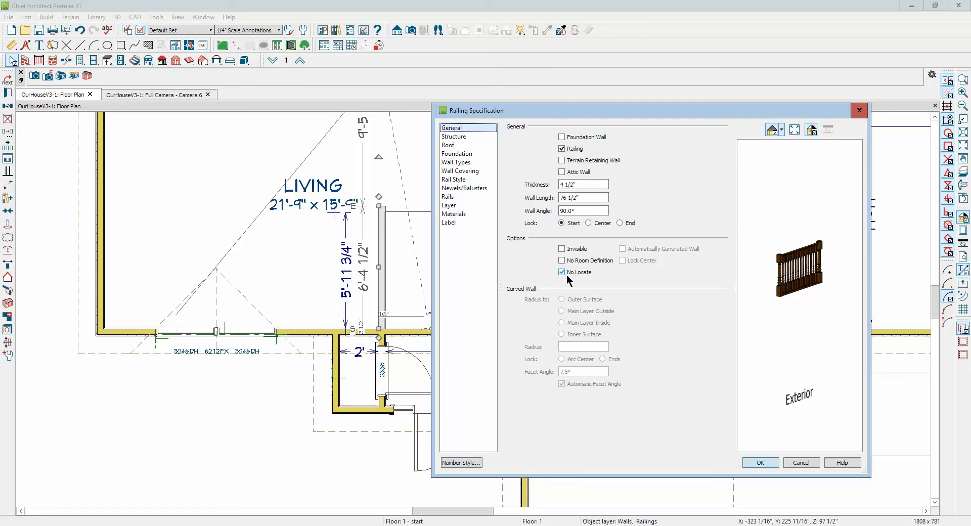
{"action": "left_click", "coordinate": [775, 464]}
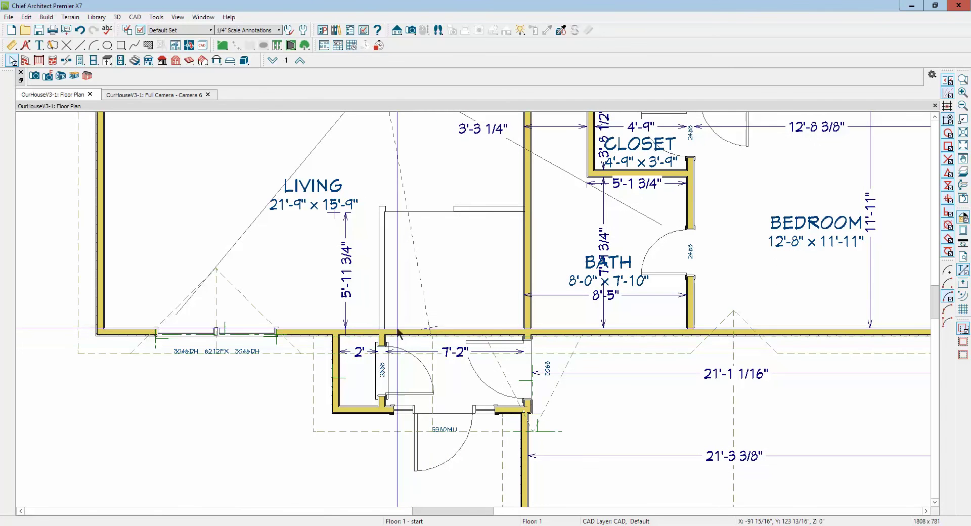
Step: Break the wall between the living room and entry where the entry closet's inner wall meets it
{"action": "left_click", "coordinate": [367, 333]}
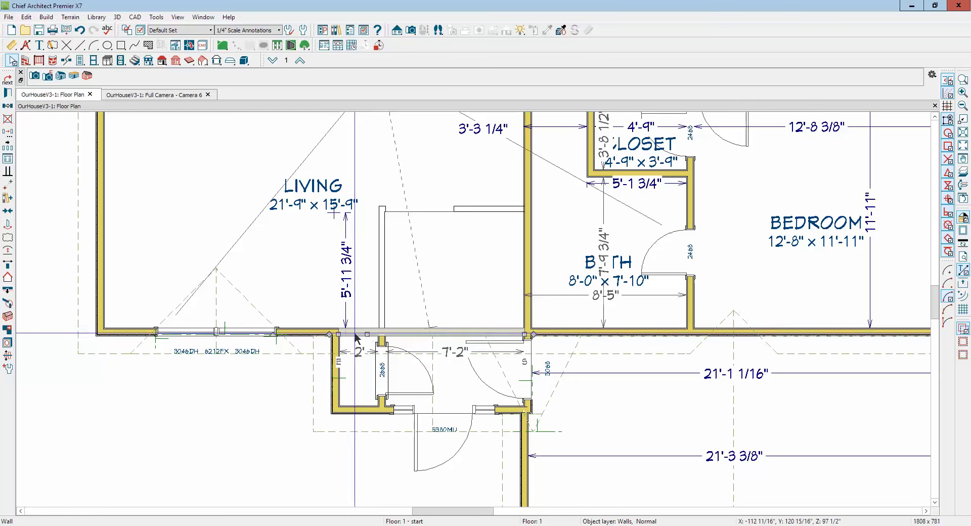
{"action": "key", "text": "Escape"}
{"action": "scroll", "coordinate": [423, 347], "scroll_direction": "up", "scroll_amount": 5}
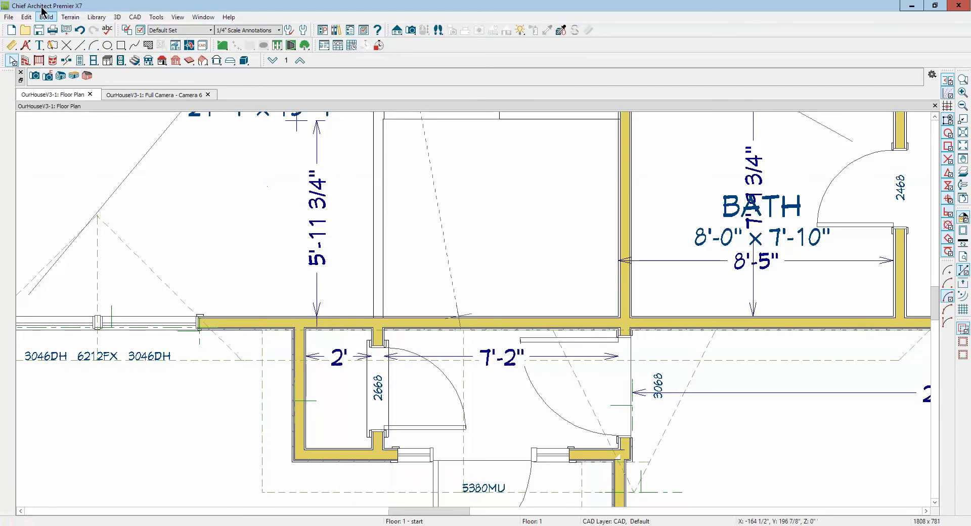
{"action": "left_click", "coordinate": [66, 60]}
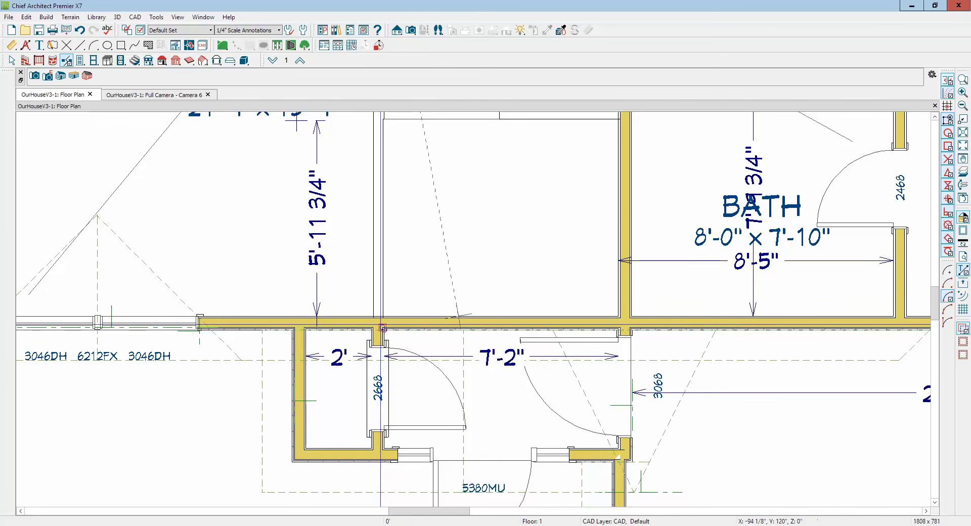
{"action": "left_click", "coordinate": [383, 328]}
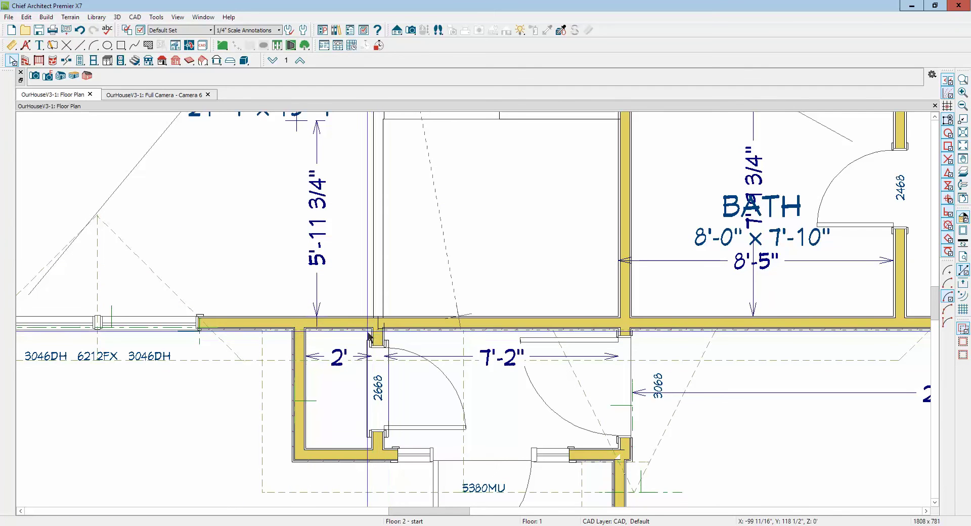
Step: Turn off No Room Definition for the short wall segment between the living room and the entry closet
{"action": "left_click", "coordinate": [354, 323]}
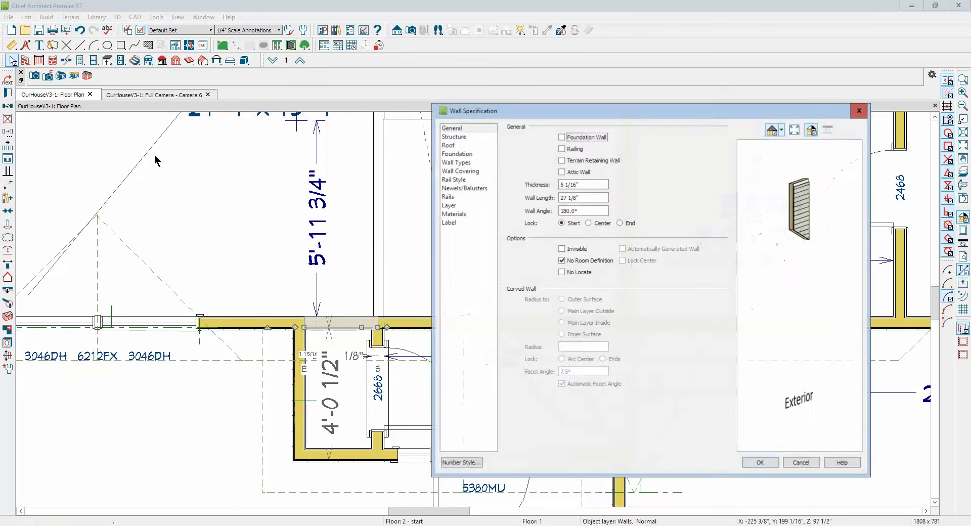
{"action": "left_click", "coordinate": [563, 261]}
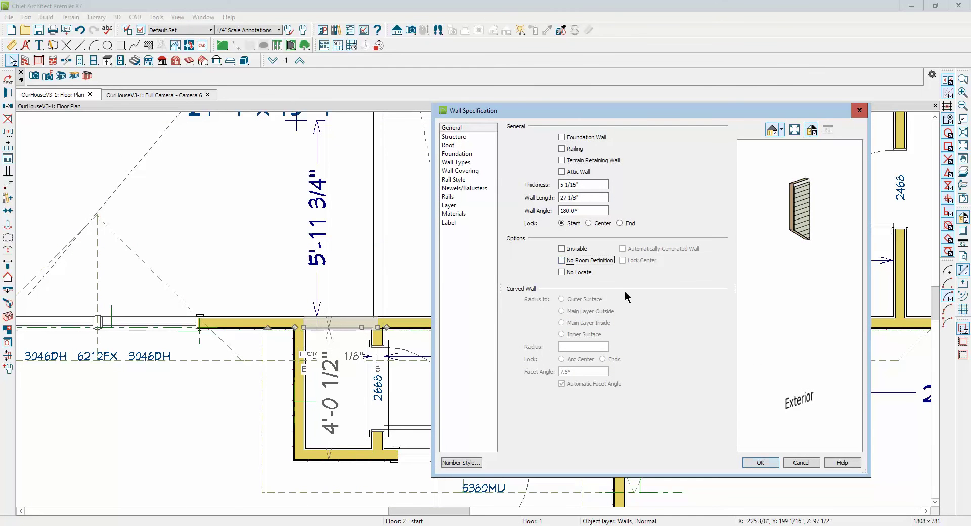
{"action": "left_click", "coordinate": [752, 465]}
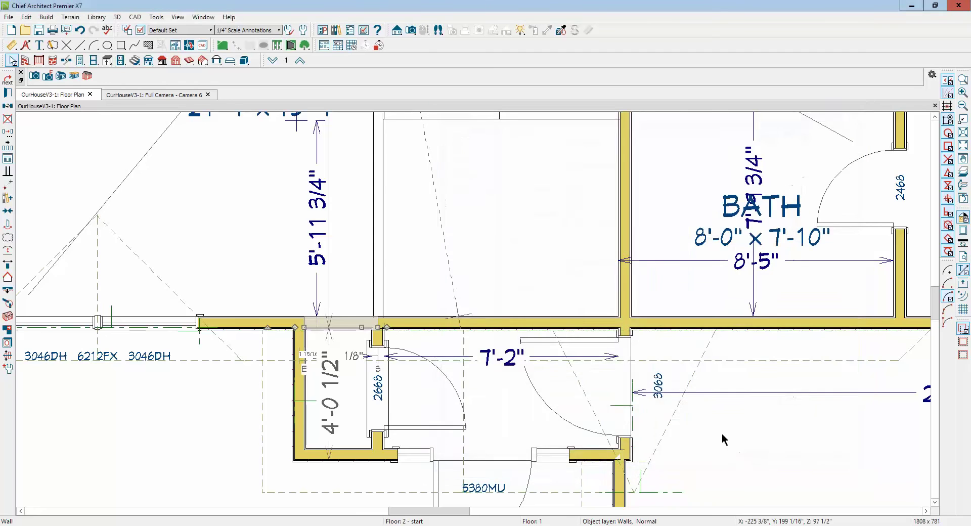
Step: Select the Open Below room to check its extent, and move its label up beside the stairs
{"action": "scroll", "coordinate": [590, 289], "scroll_direction": "down", "scroll_amount": 3}
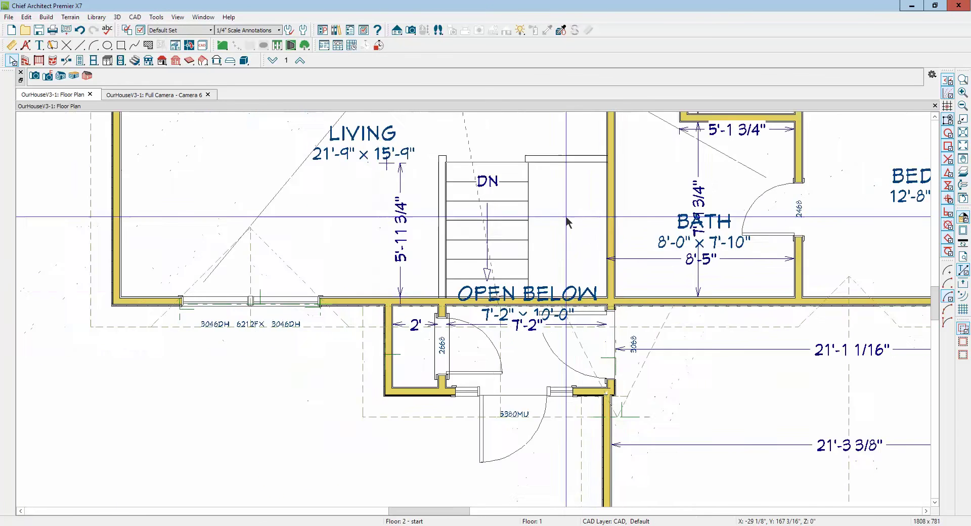
{"action": "left_click", "coordinate": [531, 328]}
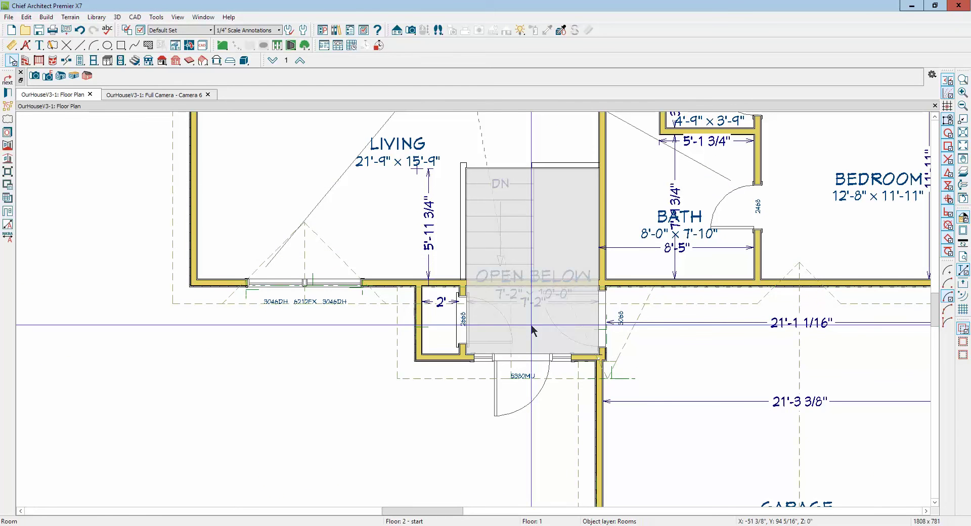
{"action": "left_click", "coordinate": [535, 276]}
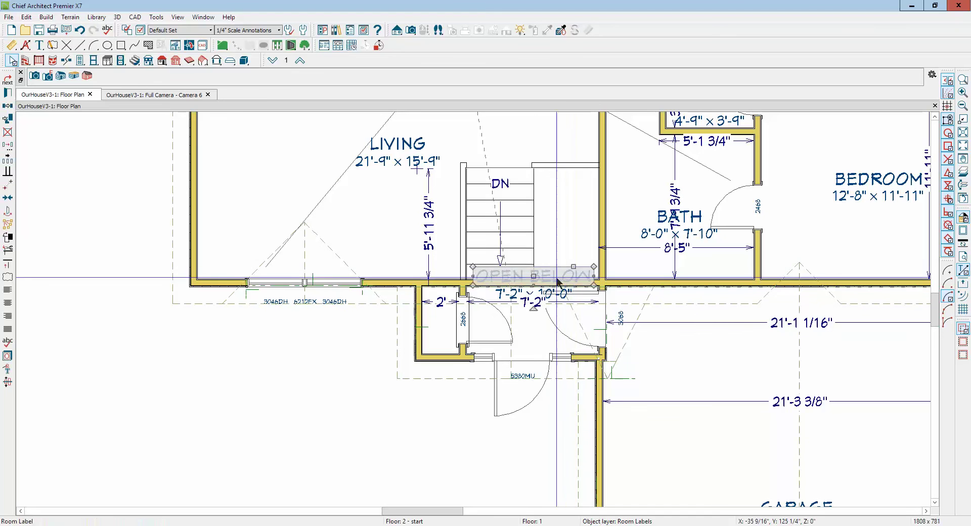
{"action": "left_click_drag", "start_coordinate": [535, 276], "coordinate": [528, 223]}
Step: In the interior camera view, level the lower edge of the wall section in front of the closet and extend it down to the floor
{"action": "key", "text": "ctrl+Tab"}
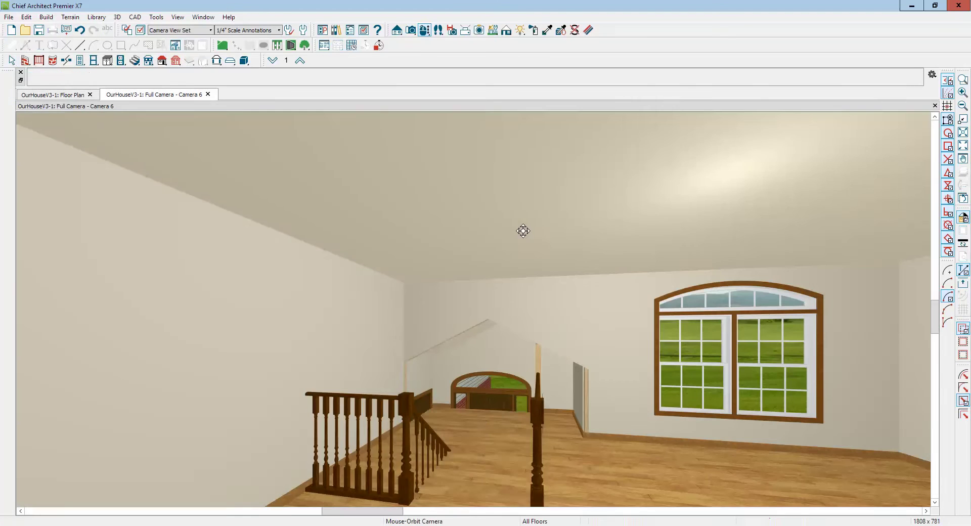
{"action": "left_click_drag", "start_coordinate": [563, 317], "coordinate": [558, 240]}
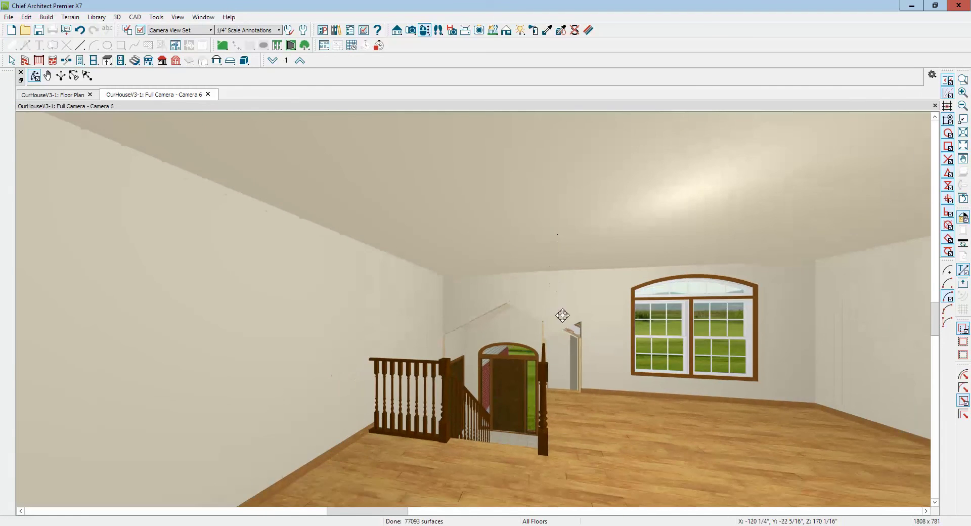
{"action": "scroll", "coordinate": [562, 315], "scroll_direction": "up", "scroll_amount": 8}
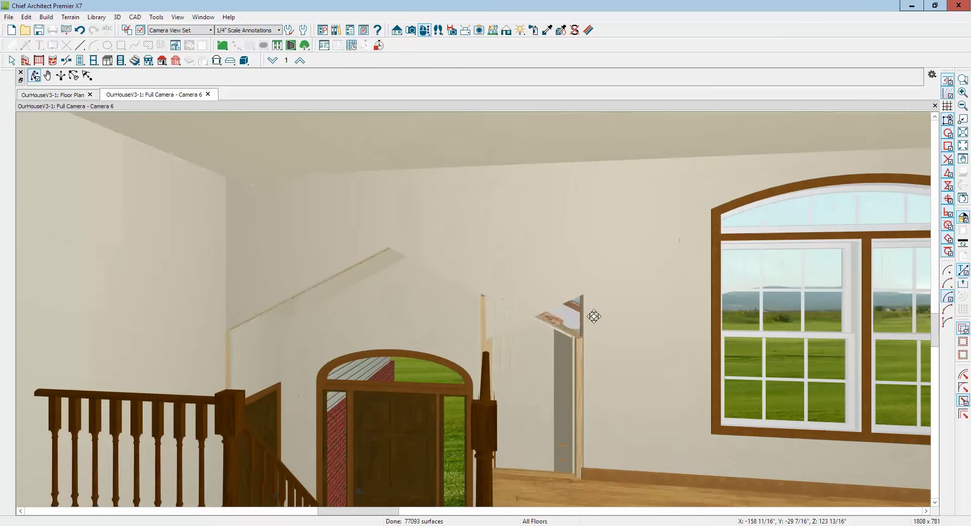
{"action": "key", "text": "space"}
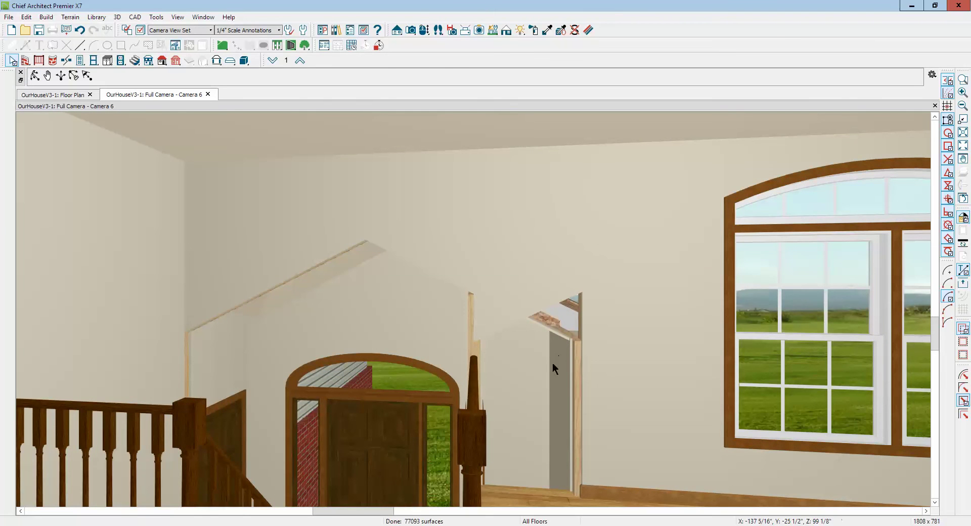
{"action": "left_click", "coordinate": [553, 298]}
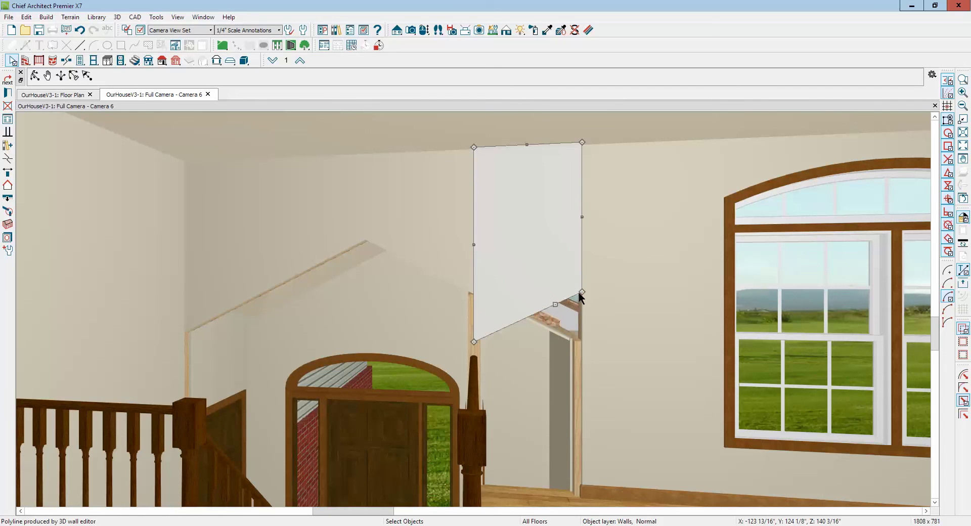
{"action": "left_click_drag", "start_coordinate": [581, 291], "coordinate": [574, 345]}
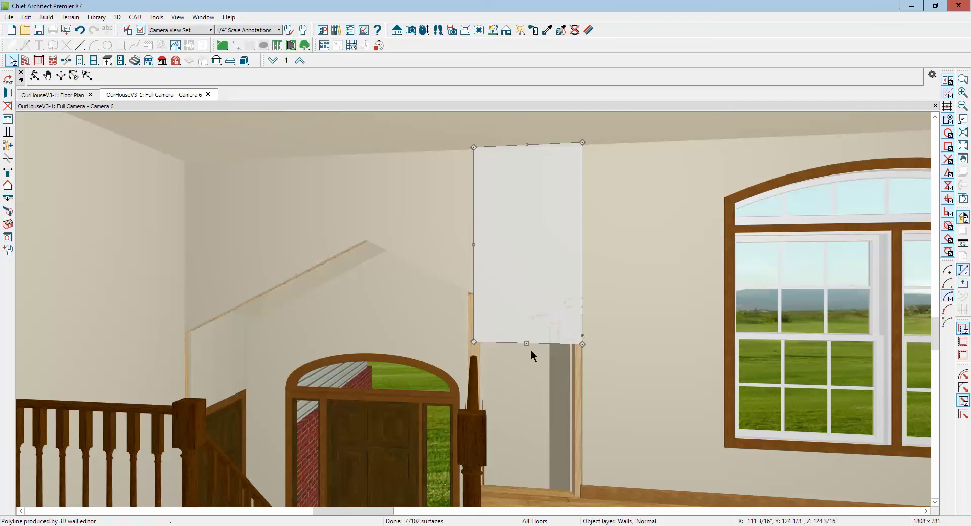
{"action": "left_click_drag", "start_coordinate": [530, 344], "coordinate": [537, 490]}
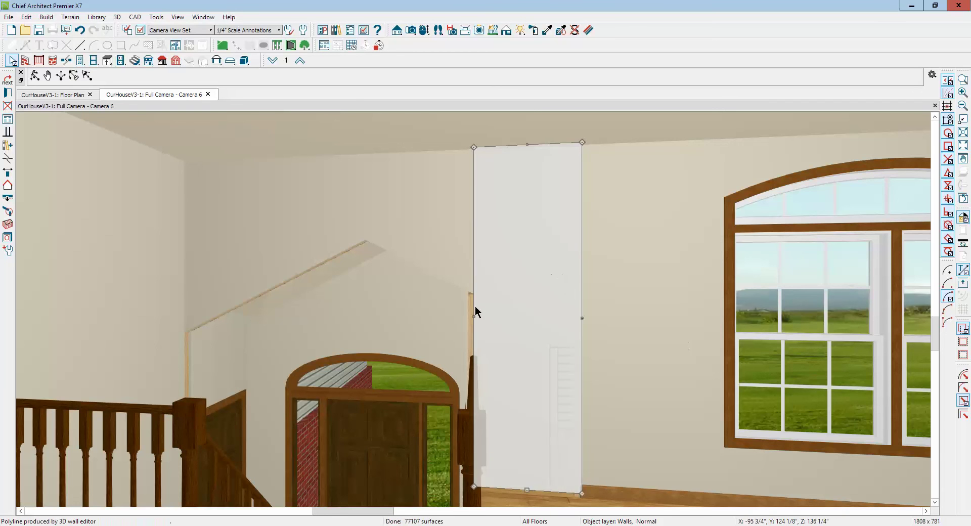
{"action": "left_click", "coordinate": [471, 320]}
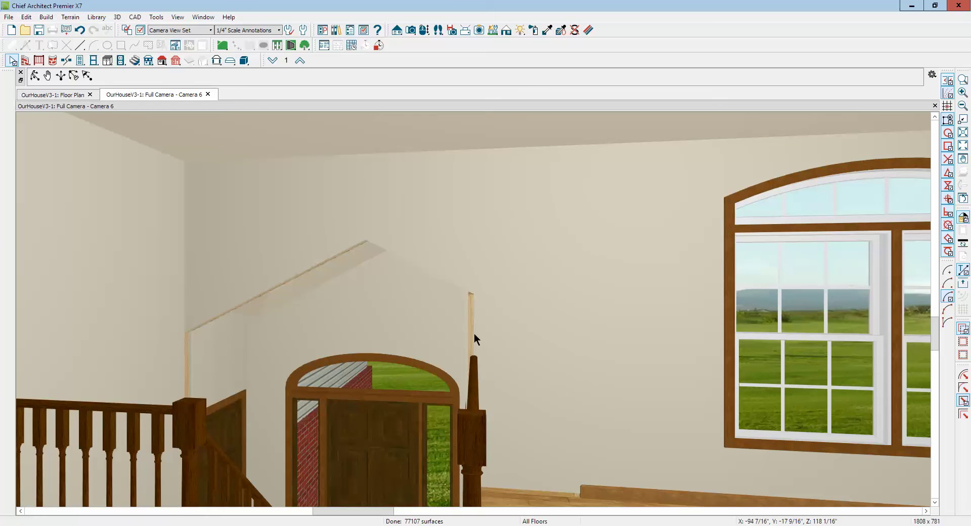
{"action": "scroll", "coordinate": [478, 313], "scroll_direction": "down", "scroll_amount": 5}
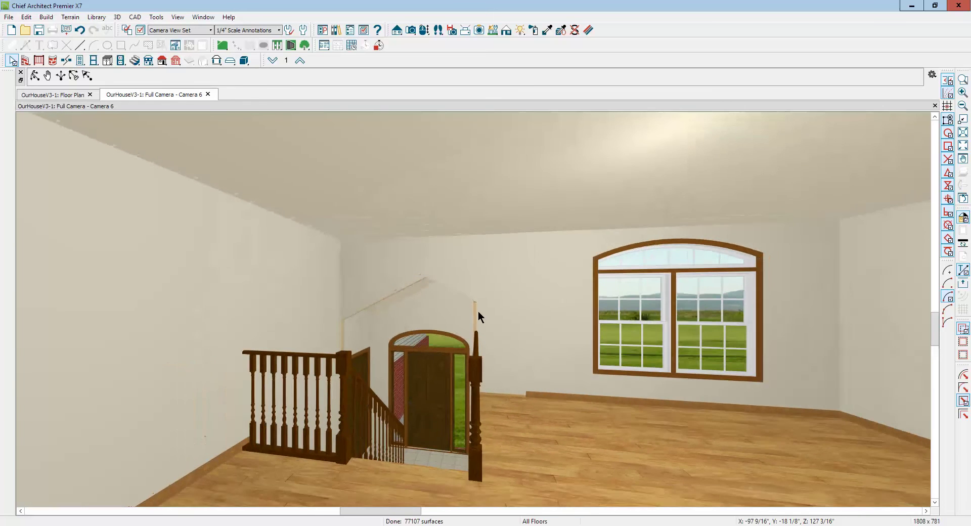
{"action": "scroll", "coordinate": [478, 311], "scroll_direction": "up", "scroll_amount": 2}
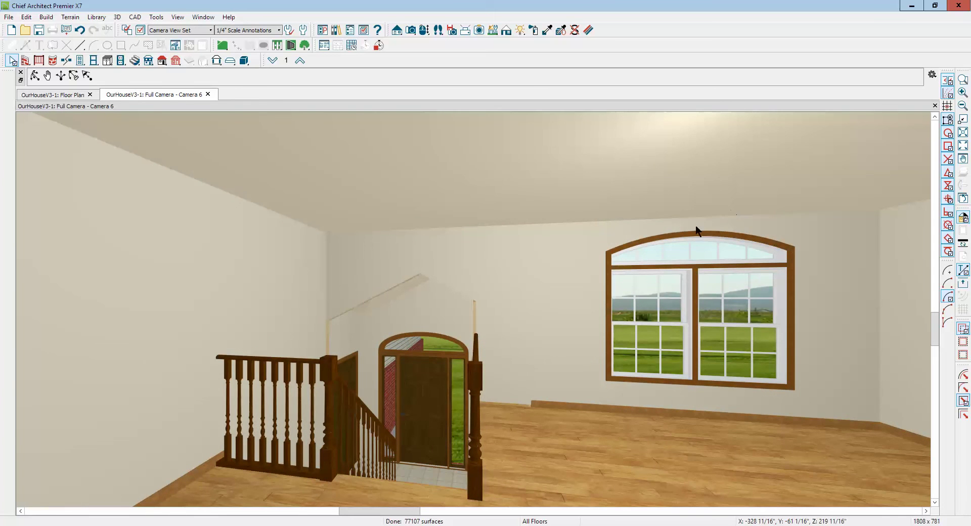
Step: Create a perspective full overview to check the house's front exterior around the entry, and close it
{"action": "key", "text": "ctrl+Tab"}
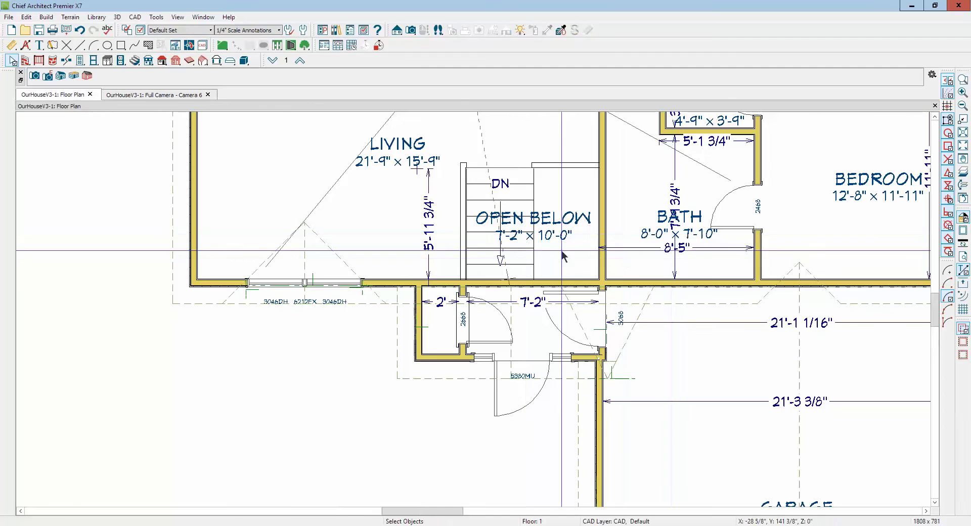
{"action": "left_click", "coordinate": [412, 31]}
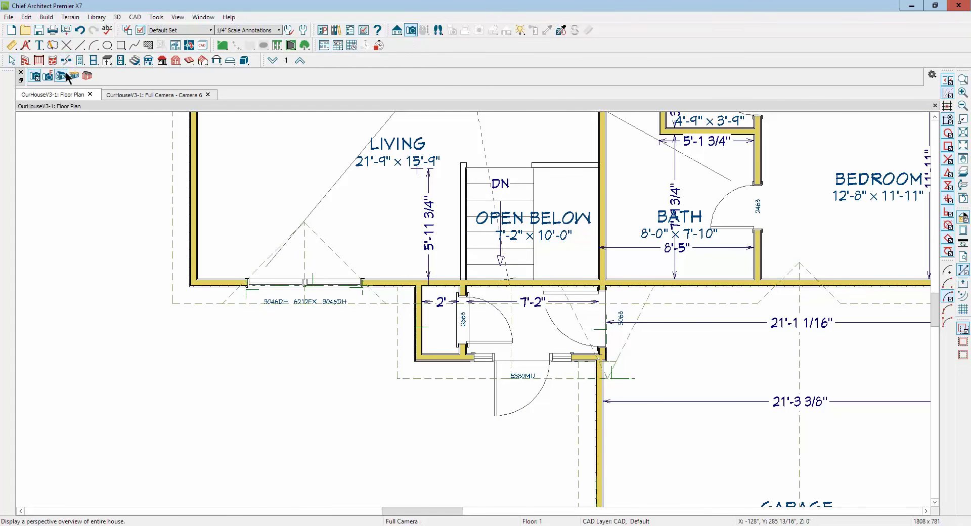
{"action": "left_click", "coordinate": [150, 228]}
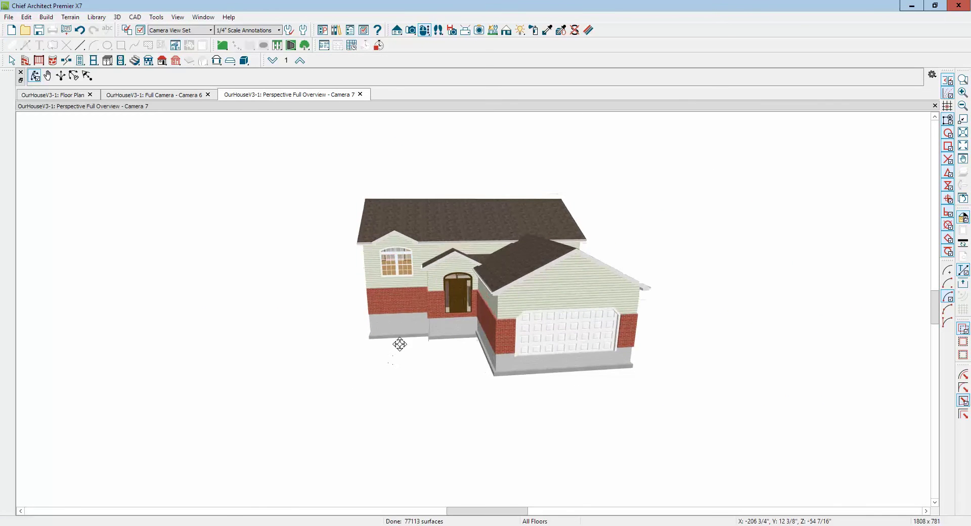
{"action": "scroll", "coordinate": [424, 289], "scroll_direction": "up", "scroll_amount": 3}
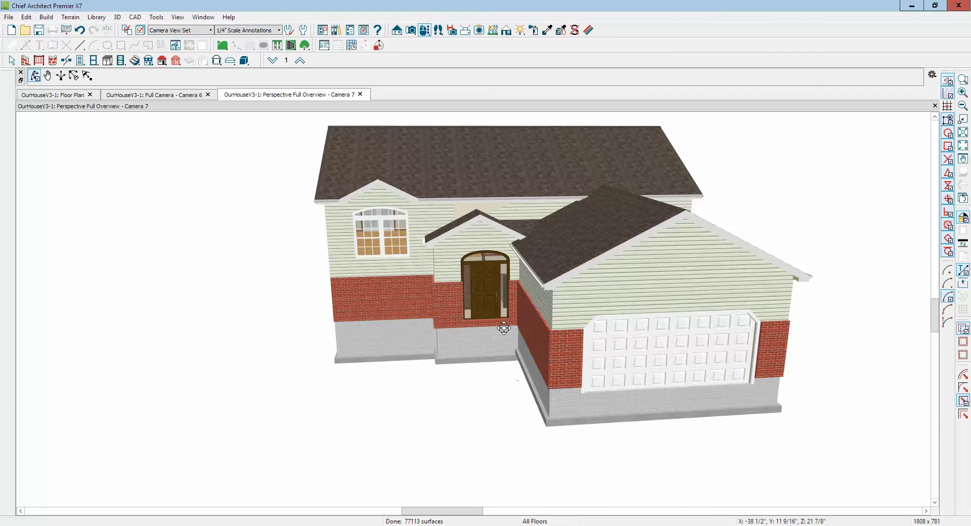
{"action": "left_click", "coordinate": [936, 106]}
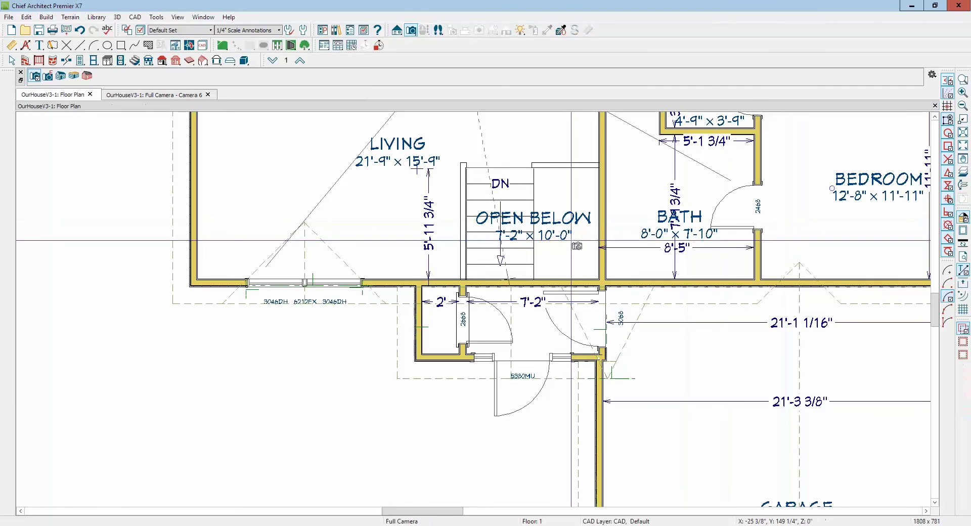
Step: Return to the interior camera view and examine the railings, the entry wall opening and the baseboard along the front wall
{"action": "key", "text": "ctrl+Tab"}
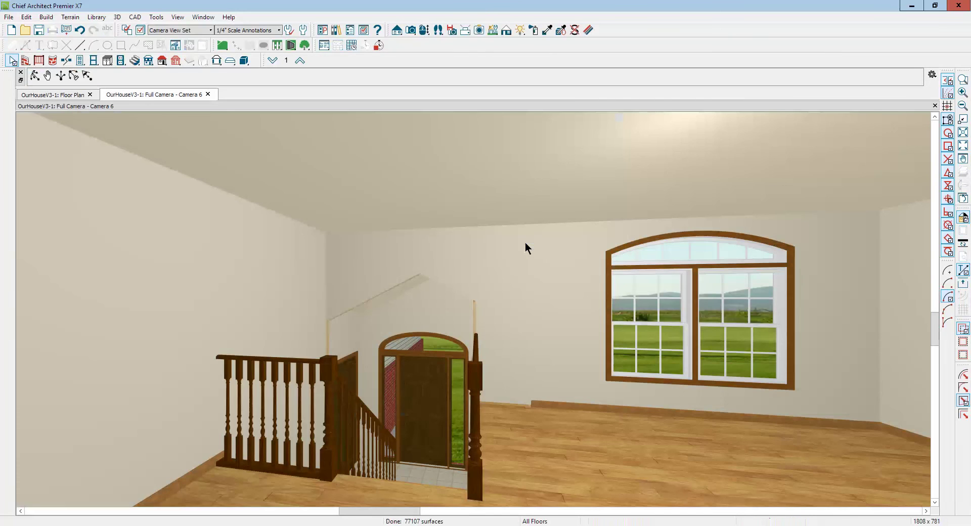
{"action": "key", "text": "Down"}
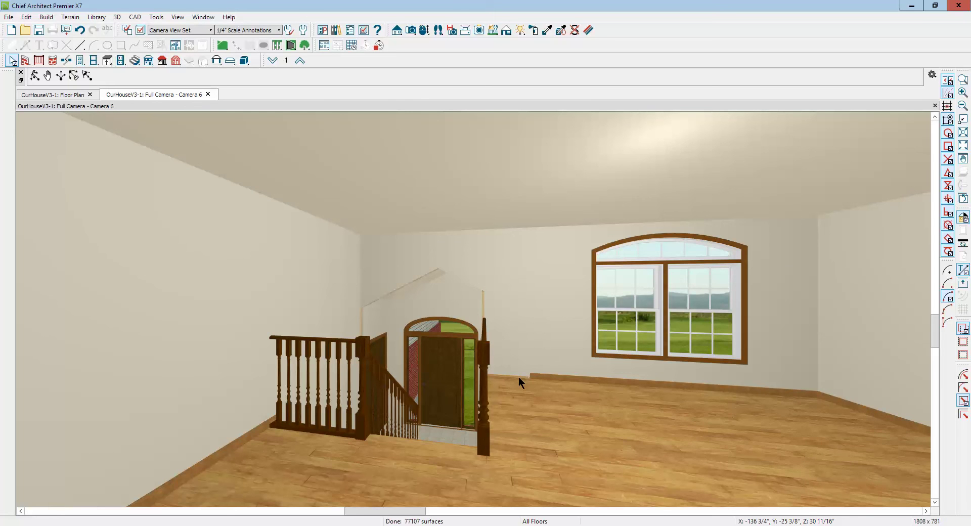
{"action": "key", "text": "Up"}
{"action": "key", "text": "Up"}
{"action": "key", "text": "Up"}
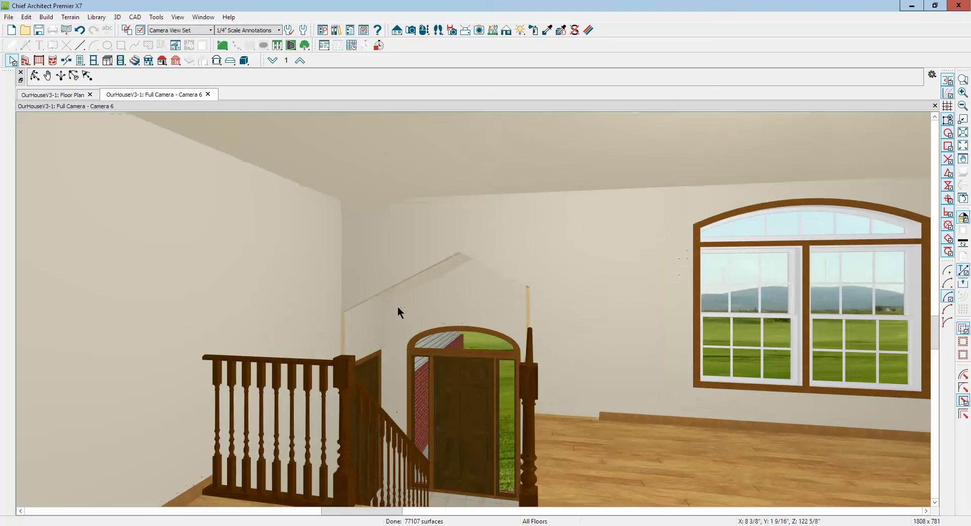
{"action": "scroll", "coordinate": [397, 307], "scroll_direction": "up", "scroll_amount": 3}
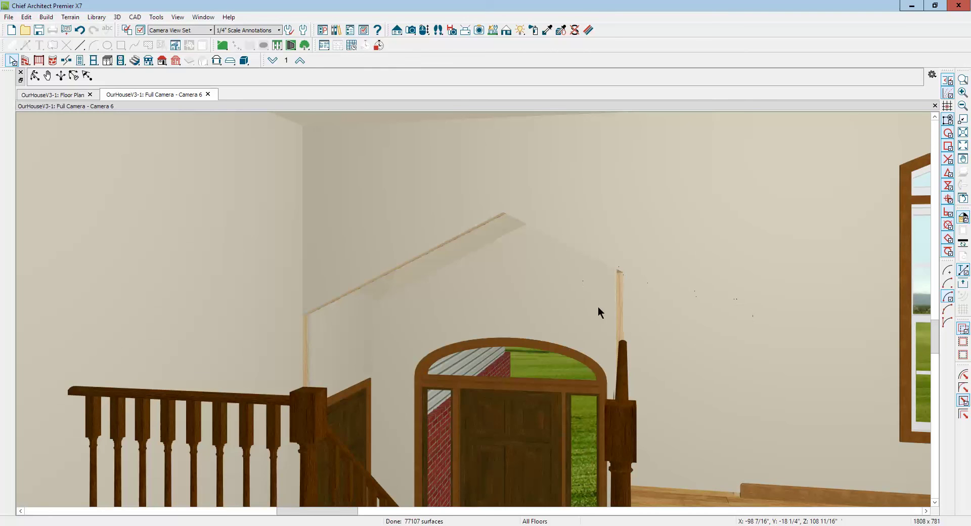
{"action": "scroll", "coordinate": [600, 116], "scroll_direction": "down", "scroll_amount": 5}
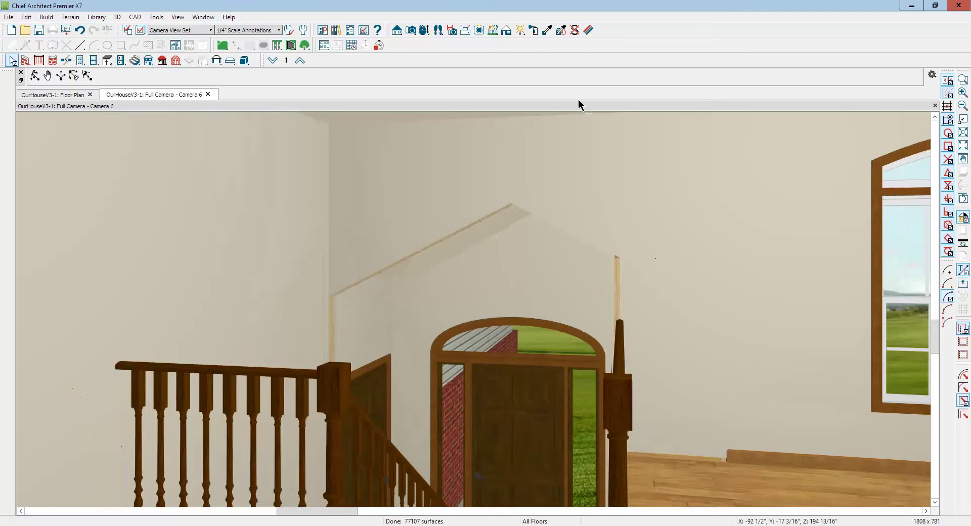
{"action": "scroll", "coordinate": [600, 117], "scroll_direction": "down", "scroll_amount": 2}
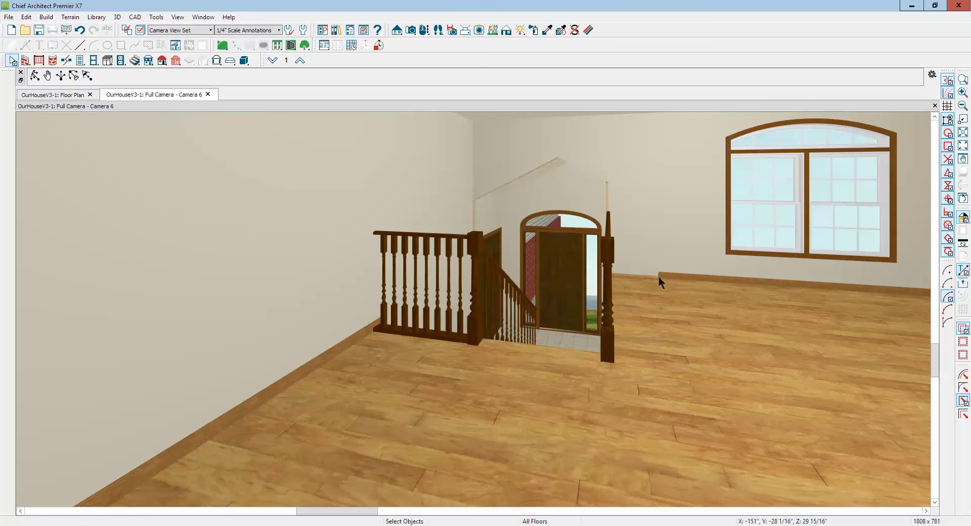
Step: Close the interior camera view and, in the floor plan, move the Living room label away from the stairs, above the front window
{"action": "scroll", "coordinate": [658, 277], "scroll_direction": "up", "scroll_amount": 2}
{"action": "left_click", "coordinate": [935, 106]}
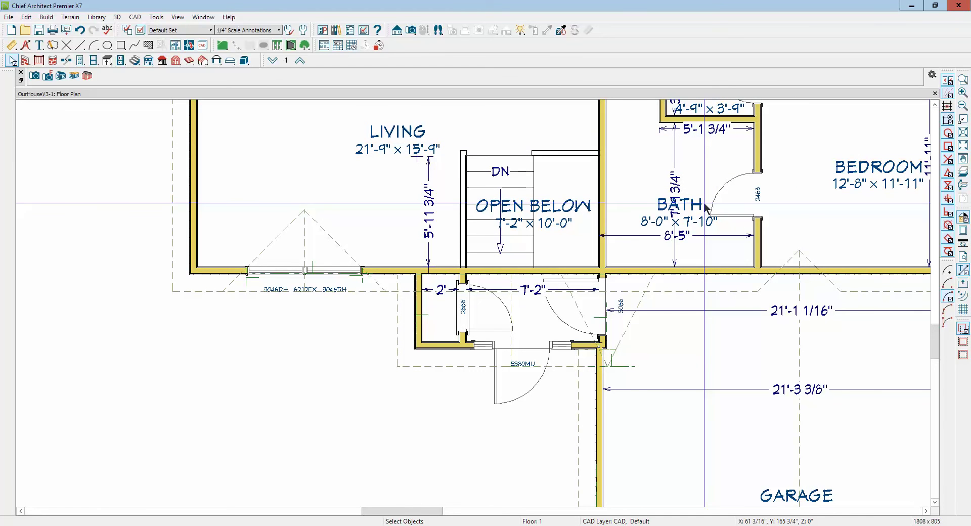
{"action": "scroll", "coordinate": [706, 206], "scroll_direction": "down", "scroll_amount": 2}
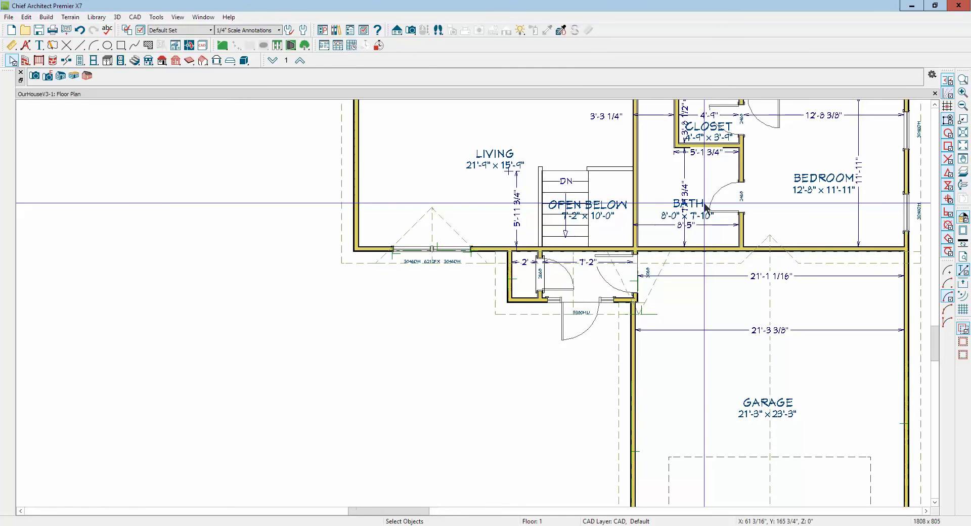
{"action": "scroll", "coordinate": [706, 206], "scroll_direction": "down", "scroll_amount": 1}
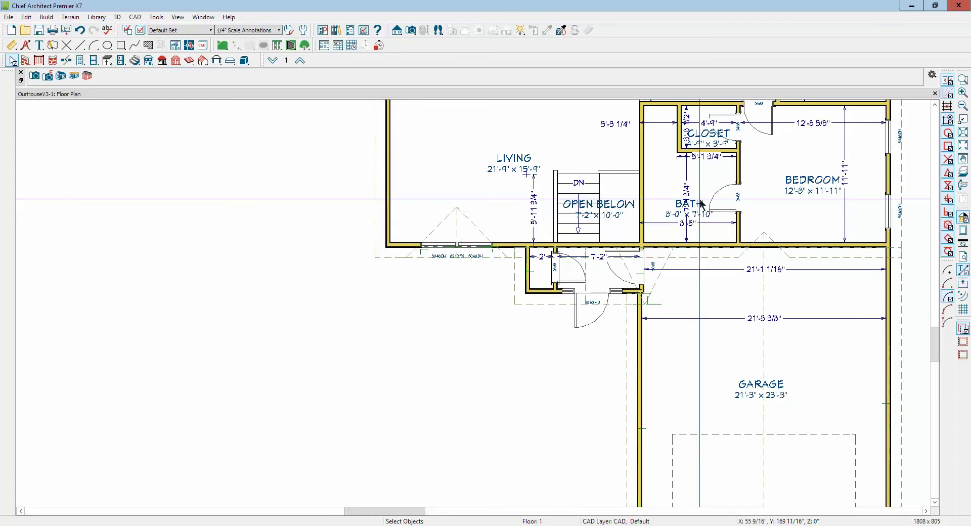
{"action": "scroll", "coordinate": [702, 204], "scroll_direction": "up", "scroll_amount": 1}
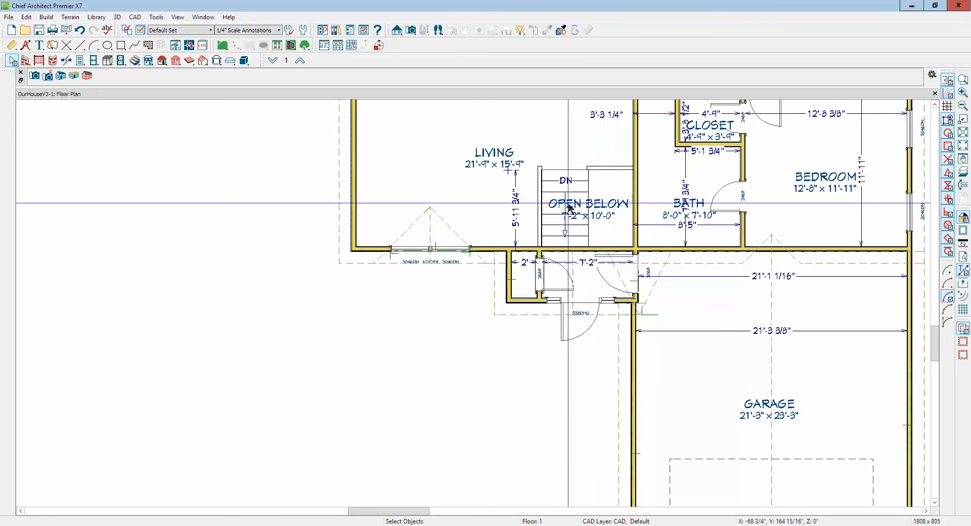
{"action": "scroll", "coordinate": [570, 205], "scroll_direction": "up", "scroll_amount": 1}
{"action": "left_click", "coordinate": [483, 162]}
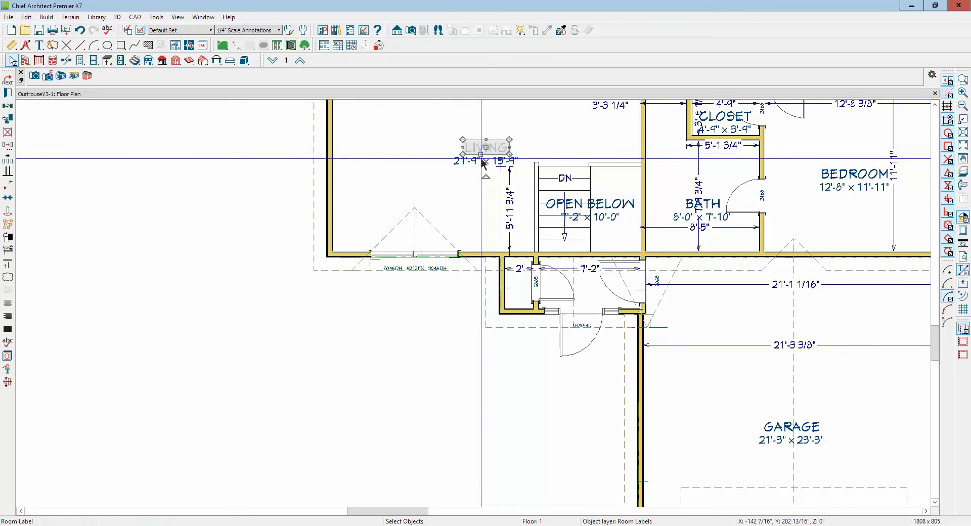
{"action": "left_click_drag", "start_coordinate": [486, 148], "coordinate": [433, 132]}
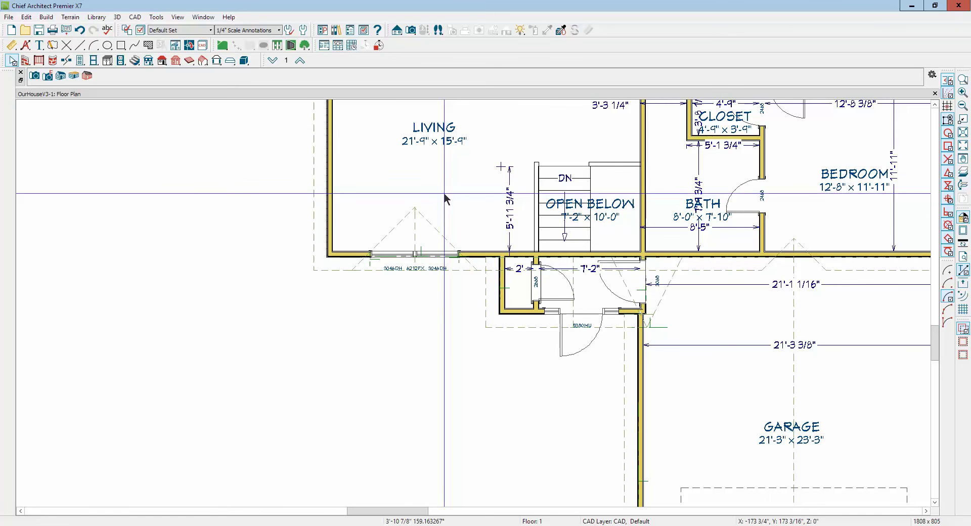